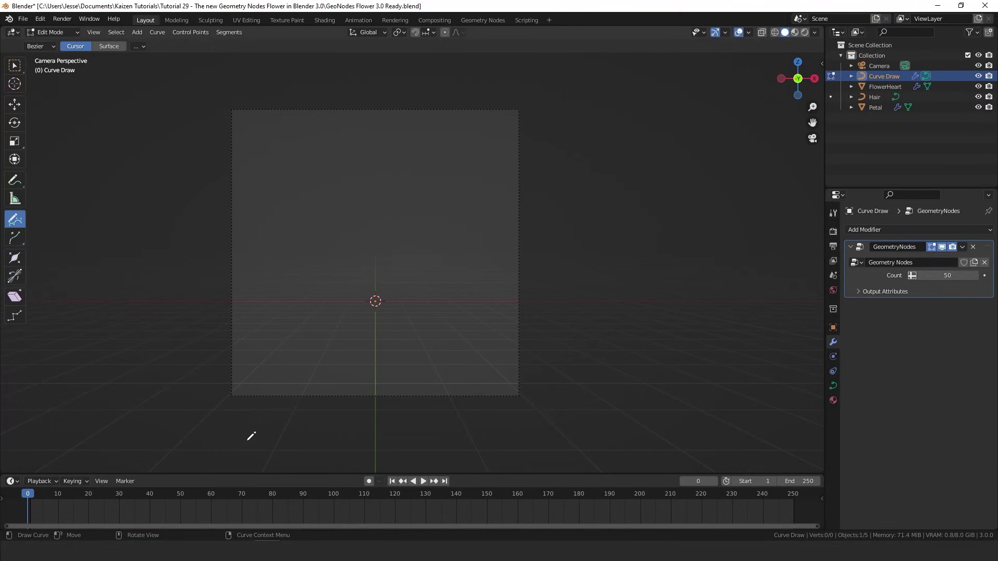
Draw four freehand flower curves around and across the edges of the camera frame
{"action": "left_click_drag", "start_coordinate": [571, 347], "coordinate": [398, 170]}
{"action": "left_click_drag", "start_coordinate": [553, 80], "coordinate": [306, 179]}
{"action": "mouse_move", "coordinate": [200, 286]}
{"action": "left_mouse_down"}
{"action": "mouse_move", "coordinate": [314, 243]}
{"action": "mouse_move", "coordinate": [323, 208]}
{"action": "left_mouse_up"}
Switch the viewport to rendered shading without overlays and draw two more flower curves, one by the frame's upper-left edge and one below its centre
{"action": "key", "text": "z"}
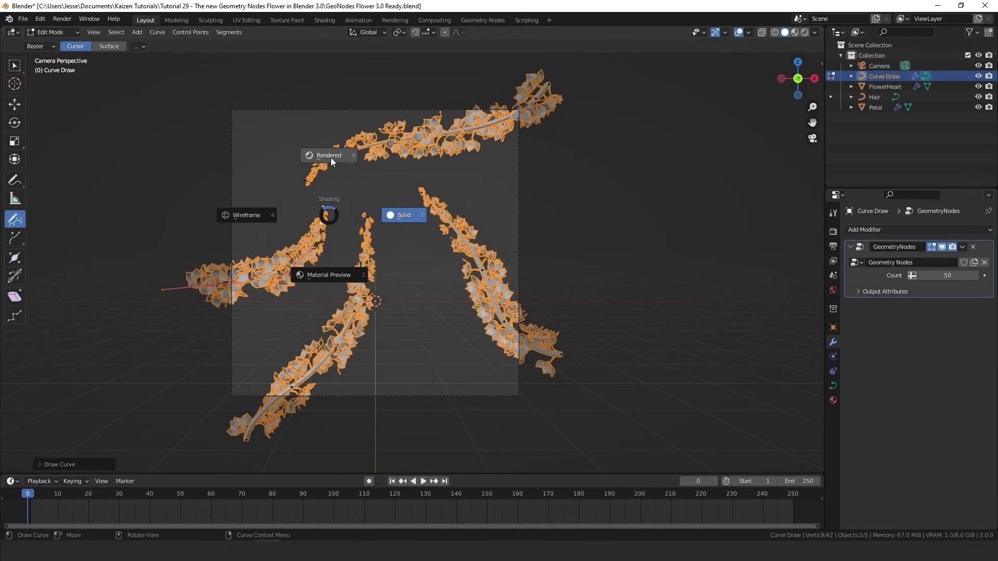
{"action": "left_click", "coordinate": [403, 216]}
{"action": "key", "text": "shift+alt+z"}
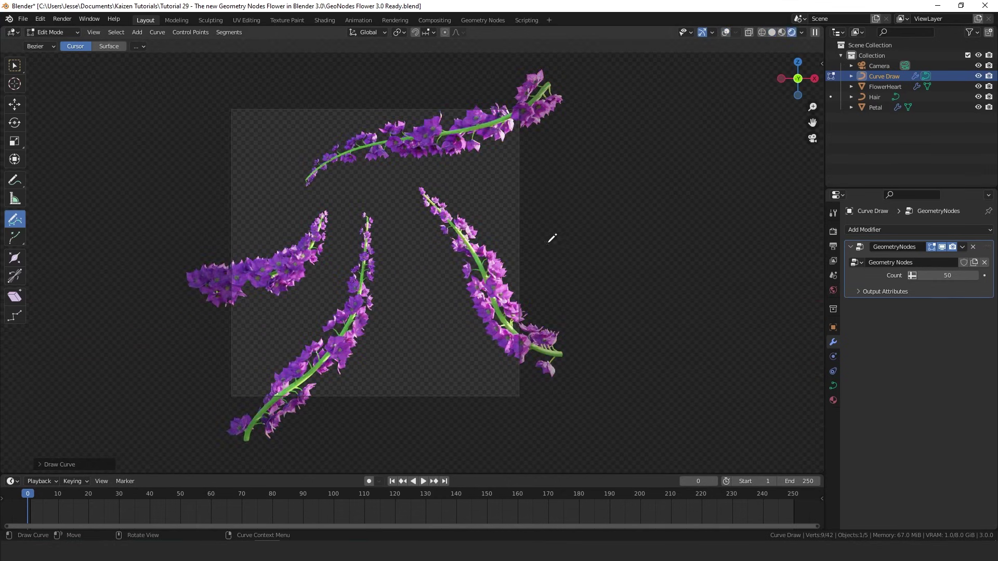
{"action": "left_click_drag", "start_coordinate": [201, 225], "coordinate": [277, 133]}
{"action": "mouse_move", "coordinate": [447, 432]}
{"action": "left_mouse_down"}
{"action": "mouse_move", "coordinate": [436, 311]}
{"action": "mouse_move", "coordinate": [408, 252]}
{"action": "left_mouse_up"}
Try flower Count values of 25 and 500 in the GeometryNodes modifier, and set Count back to 50
{"action": "left_click", "coordinate": [941, 275]}
{"action": "type", "text": "2"}
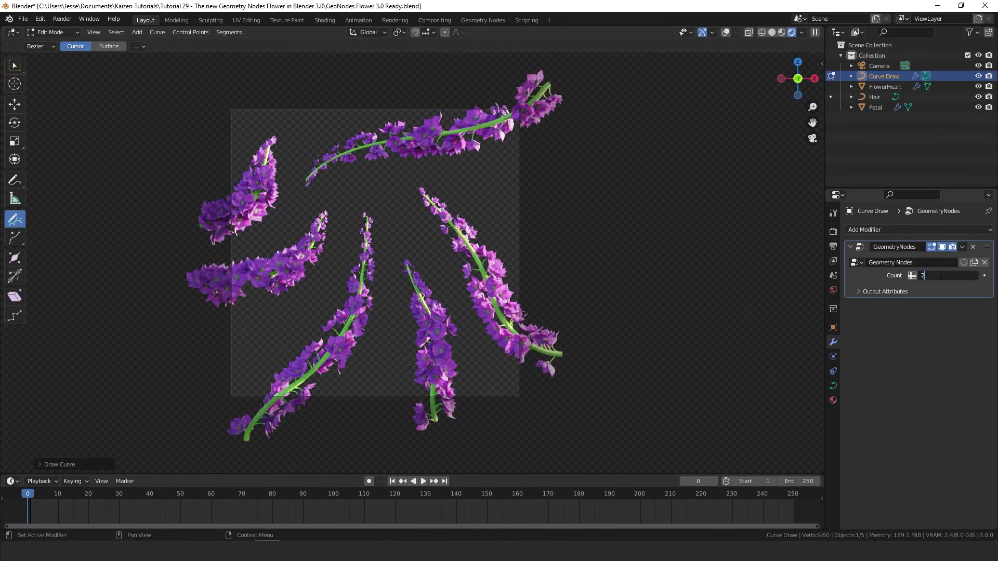
{"action": "type", "text": "5"}
{"action": "key", "text": "Return"}
{"action": "left_click", "coordinate": [949, 276]}
{"action": "type", "text": "5"}
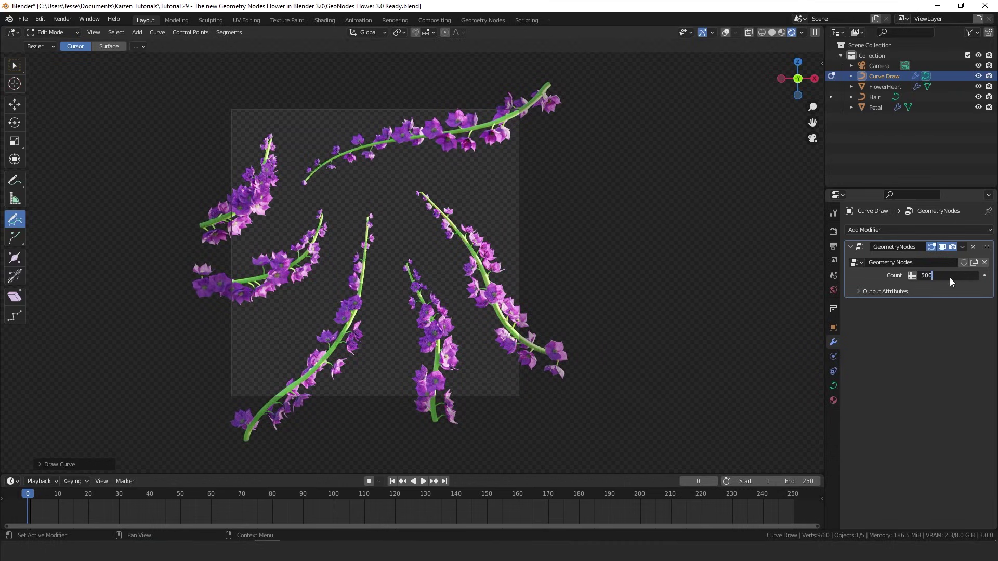
{"action": "type", "text": "00"}
{"action": "key", "text": "Return"}
{"action": "left_click", "coordinate": [934, 275]}
{"action": "type", "text": "50"}
{"action": "key", "text": "Return"}
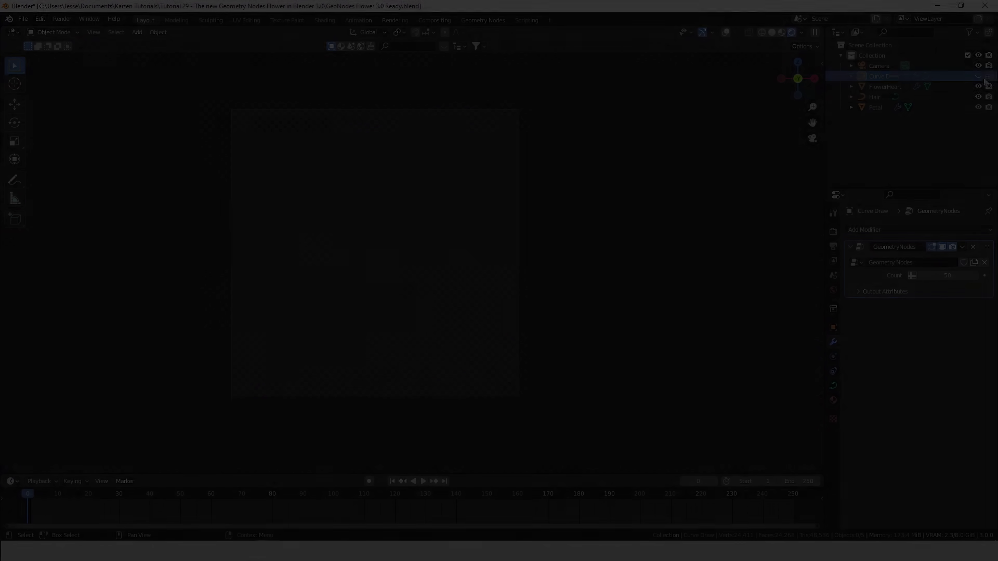
Add a Path curve with the viewport overlays showing, and delete all its vertices in Edit Mode
{"action": "left_click", "coordinate": [725, 33]}
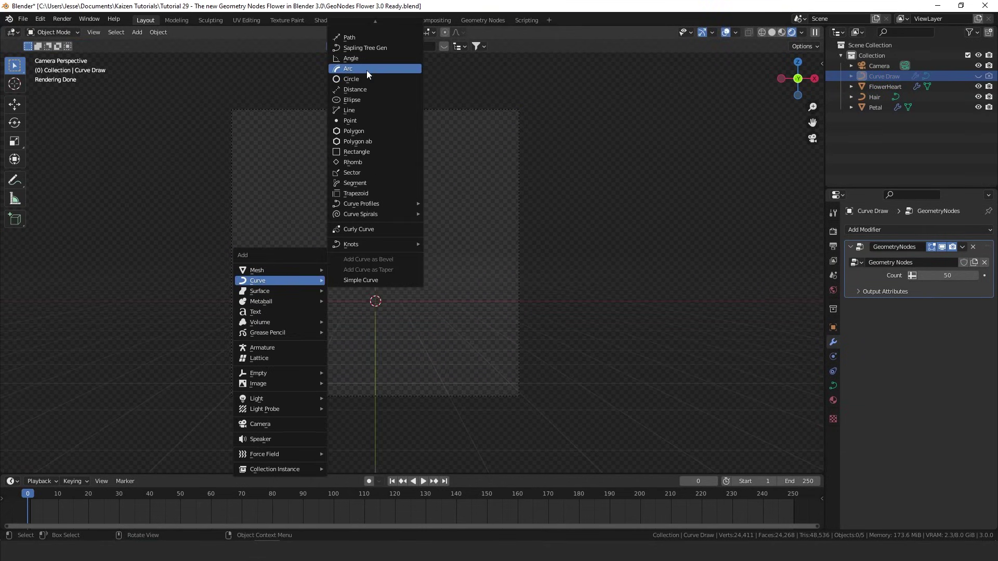
{"action": "left_click", "coordinate": [359, 36]}
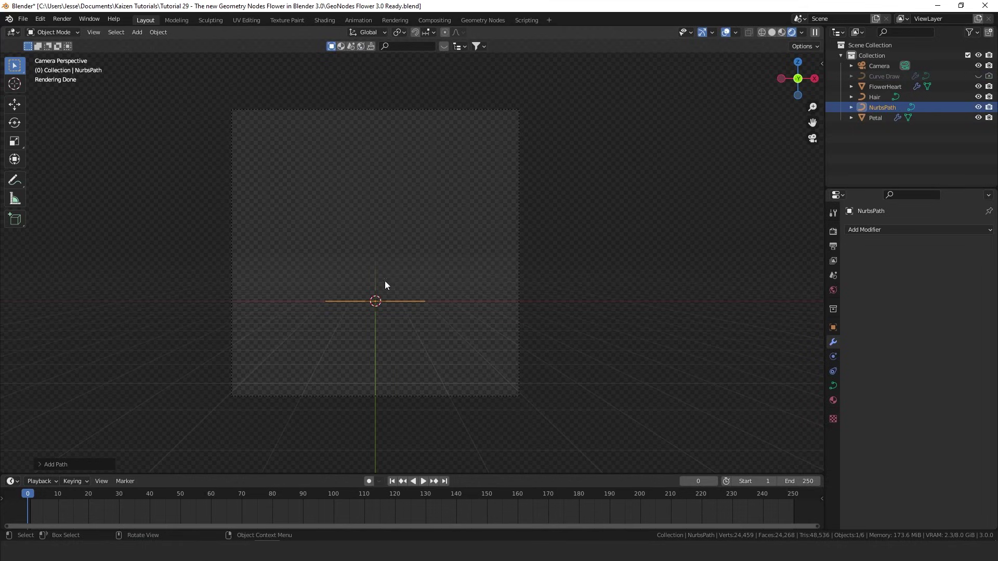
{"action": "key", "text": "Tab"}
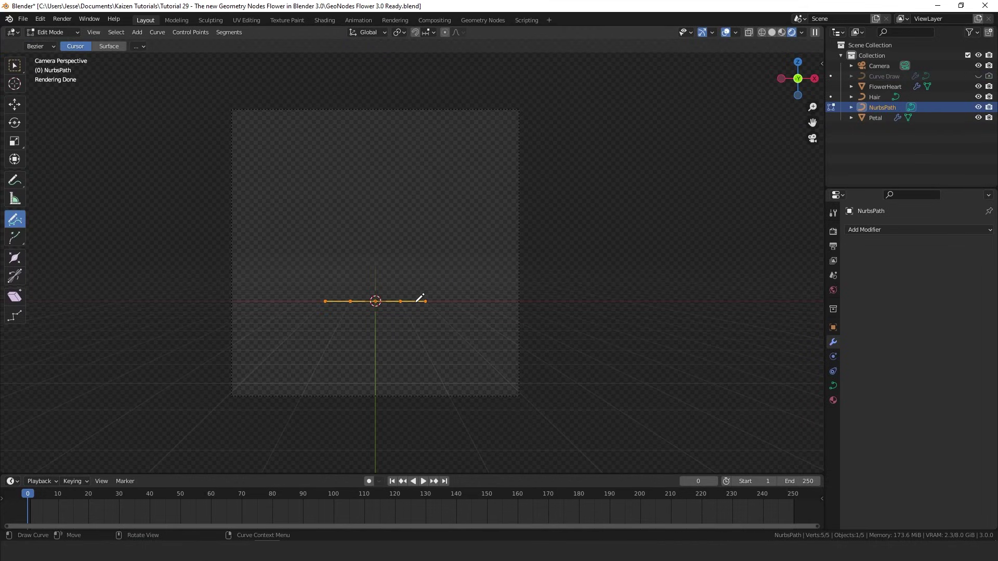
{"action": "key", "text": "x"}
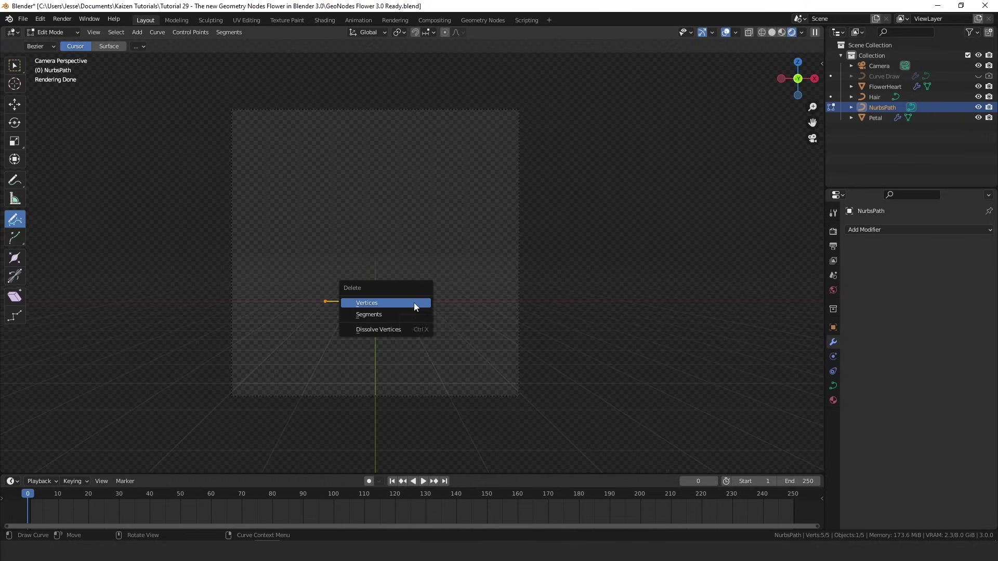
{"action": "left_click", "coordinate": [414, 303]}
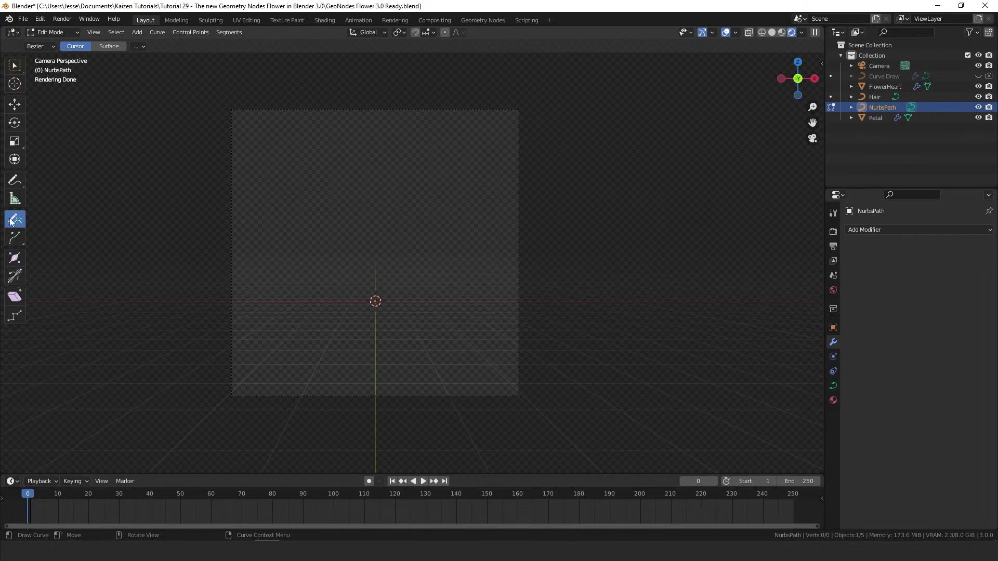
Draw an S-shaped stalk curve from below the camera frame's lower-left area up towards its upper right, replacing the first attempt
{"action": "mouse_move", "coordinate": [283, 406]}
{"action": "left_mouse_down"}
{"action": "mouse_move", "coordinate": [384, 286]}
{"action": "mouse_move", "coordinate": [364, 205]}
{"action": "left_mouse_up"}
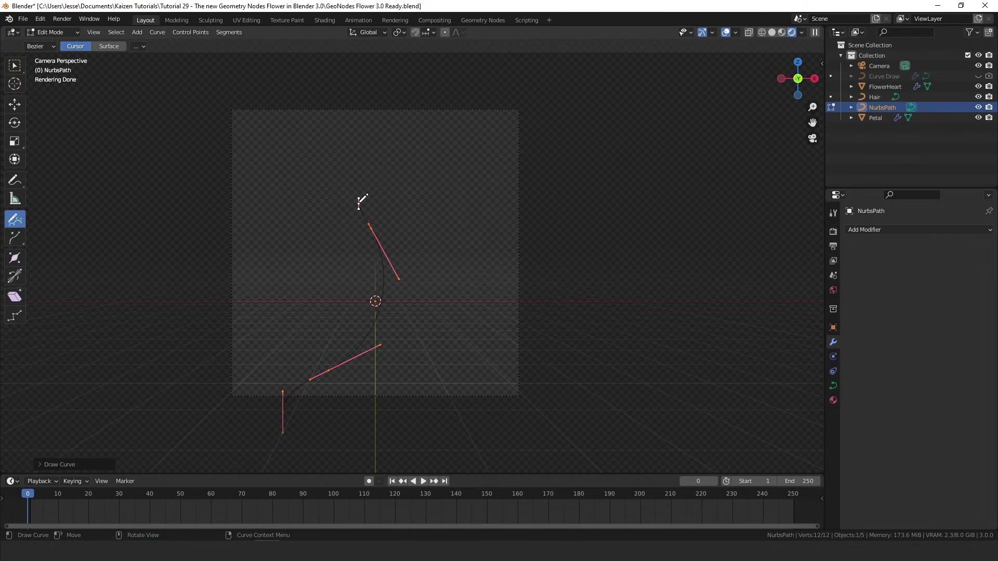
{"action": "key", "text": "ctrl+z"}
{"action": "left_click_drag", "start_coordinate": [303, 430], "coordinate": [415, 143]}
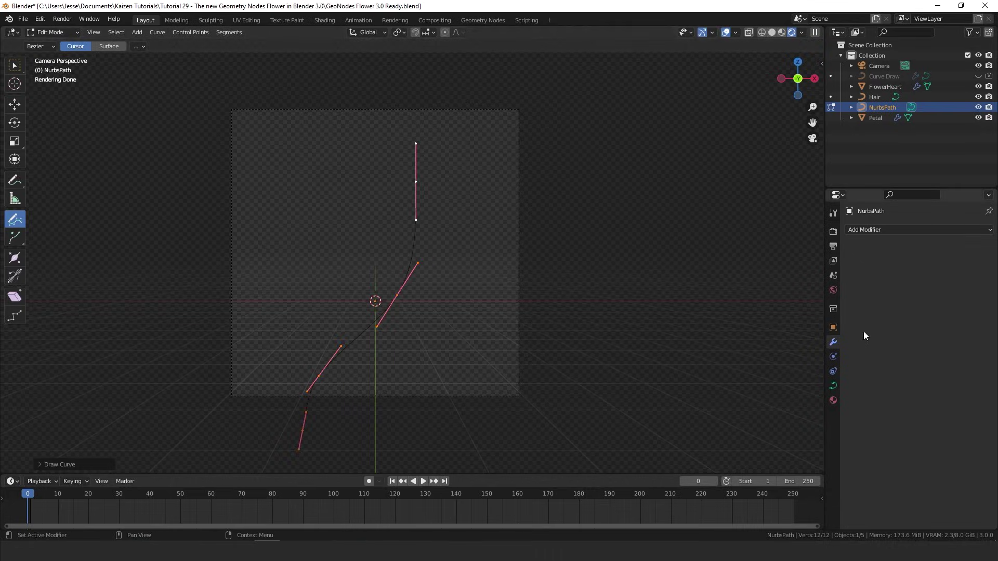
Create a new node tree for the path in the Geometry Nodes workspace, and spread Group Input and Group Output apart in Object Mode
{"action": "left_click", "coordinate": [483, 20]}
{"action": "left_click", "coordinate": [412, 227]}
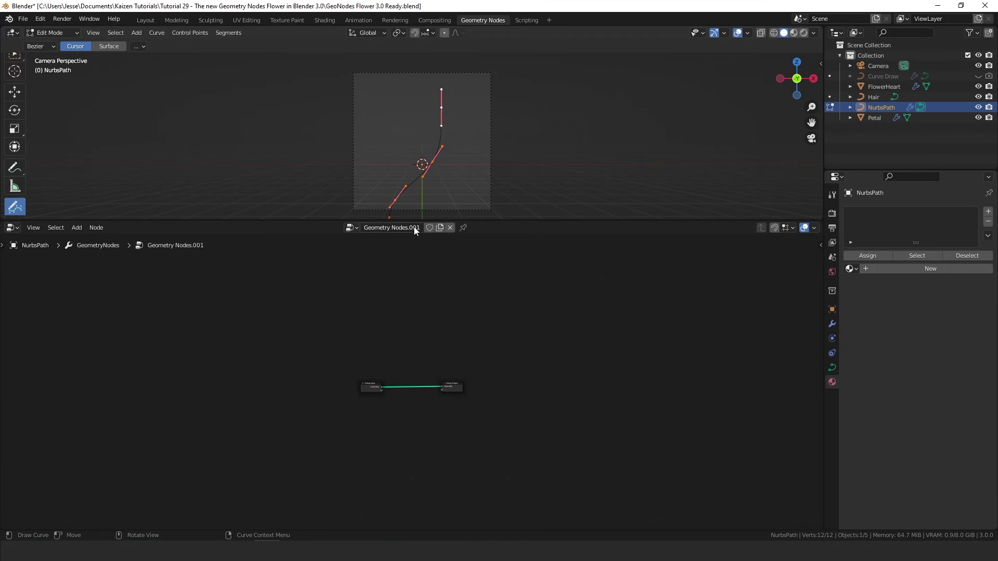
{"action": "key", "text": "Tab"}
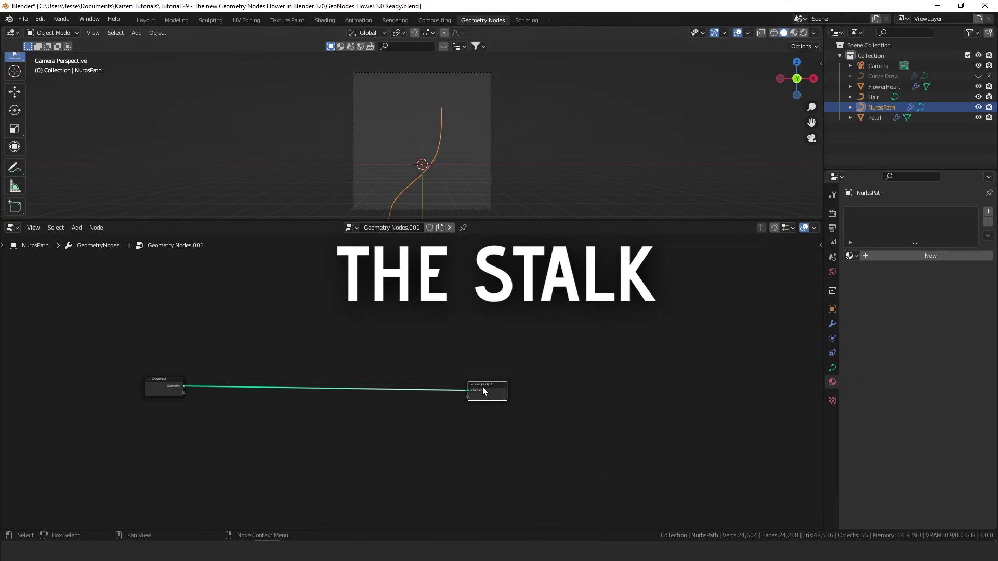
{"action": "left_click_drag", "start_coordinate": [482, 386], "coordinate": [607, 383]}
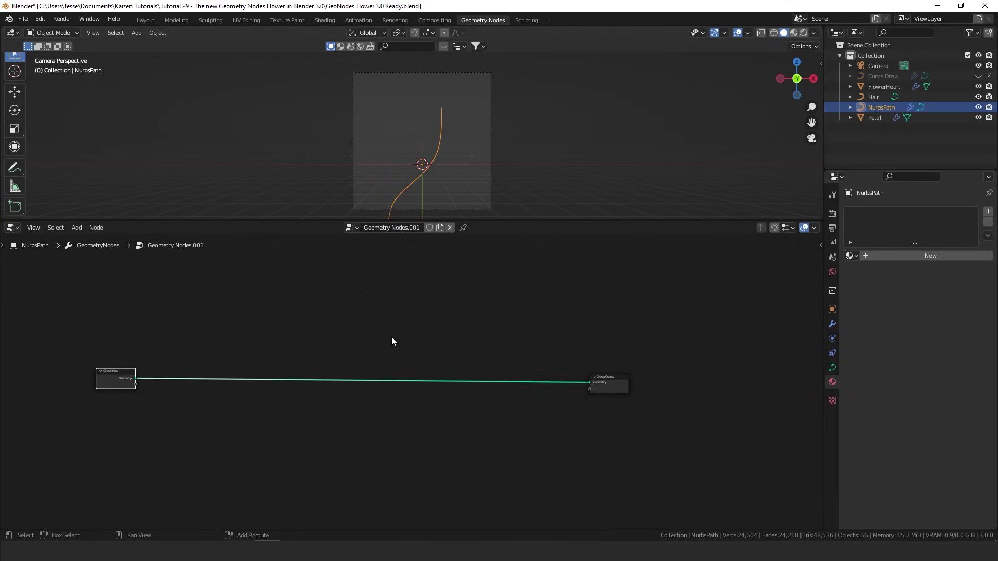
Insert a Curve to Mesh node on the link between Group Input and Group Output
{"action": "key", "text": "shift+a"}
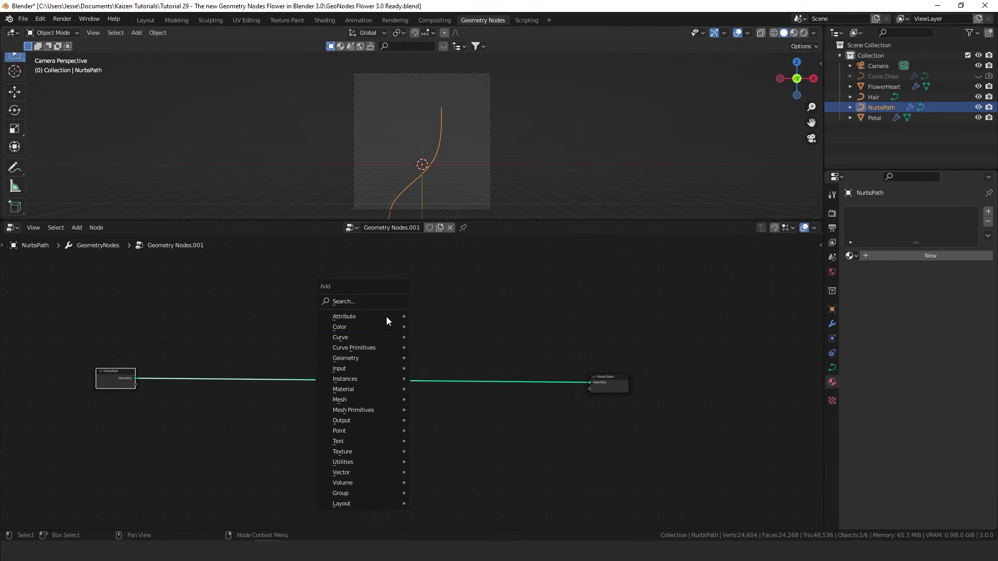
{"action": "left_click", "coordinate": [379, 301]}
{"action": "type", "text": "curve to"}
{"action": "key", "text": "Return"}
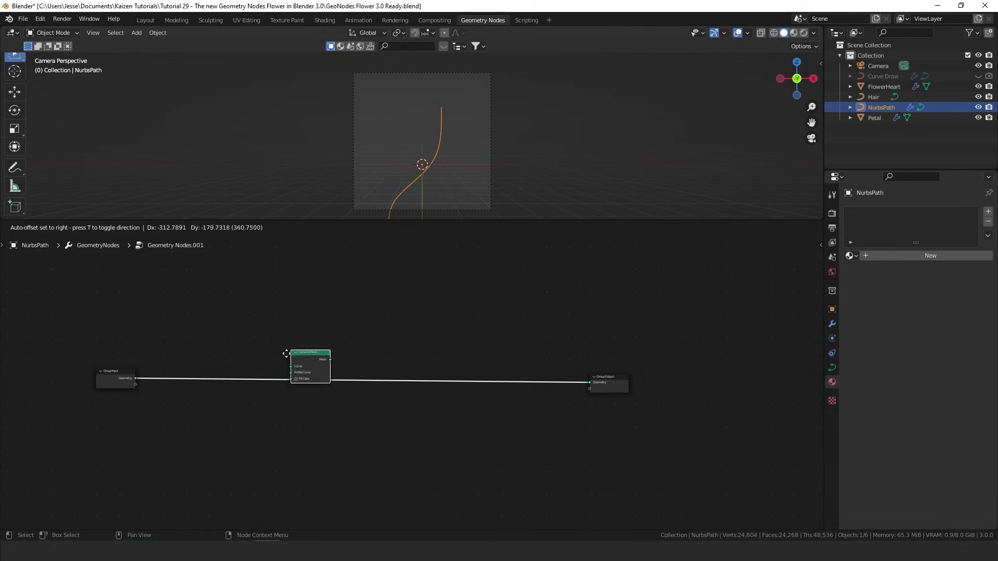
{"action": "left_click", "coordinate": [280, 369]}
Insert a Set Curve Radius node between Group Input and Curve to Mesh
{"action": "key", "text": "shift+a"}
{"action": "left_click", "coordinate": [306, 324]}
{"action": "type", "text": "set curve r"}
{"action": "key", "text": "Return"}
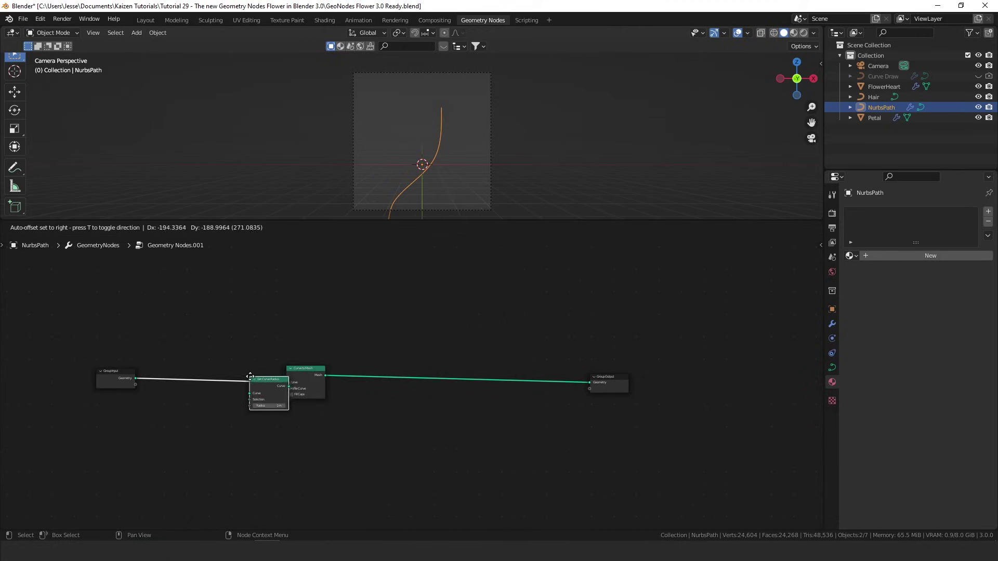
{"action": "left_click", "coordinate": [238, 369]}
Add a Curve Circle node below Set Curve Radius and connect its Curve output to the Profile Curve of Curve to Mesh
{"action": "scroll", "coordinate": [238, 369], "scroll_direction": "up", "scroll_amount": 3}
{"action": "key", "text": "shift+a"}
{"action": "left_click", "coordinate": [434, 299]}
{"action": "type", "text": "curve circ"}
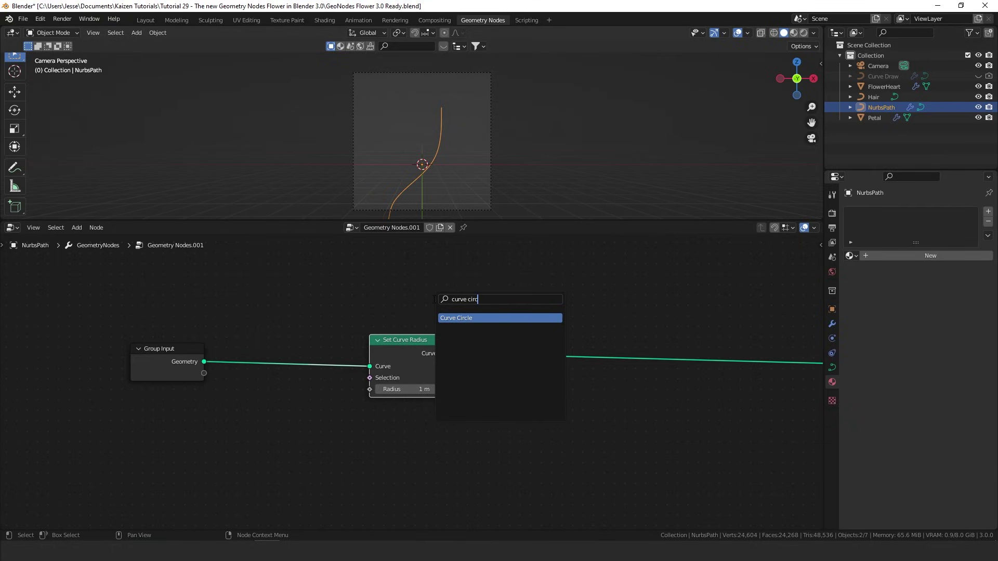
{"action": "key", "text": "Return"}
{"action": "left_click", "coordinate": [443, 427]}
{"action": "left_click_drag", "start_coordinate": [441, 424], "coordinate": [486, 378]}
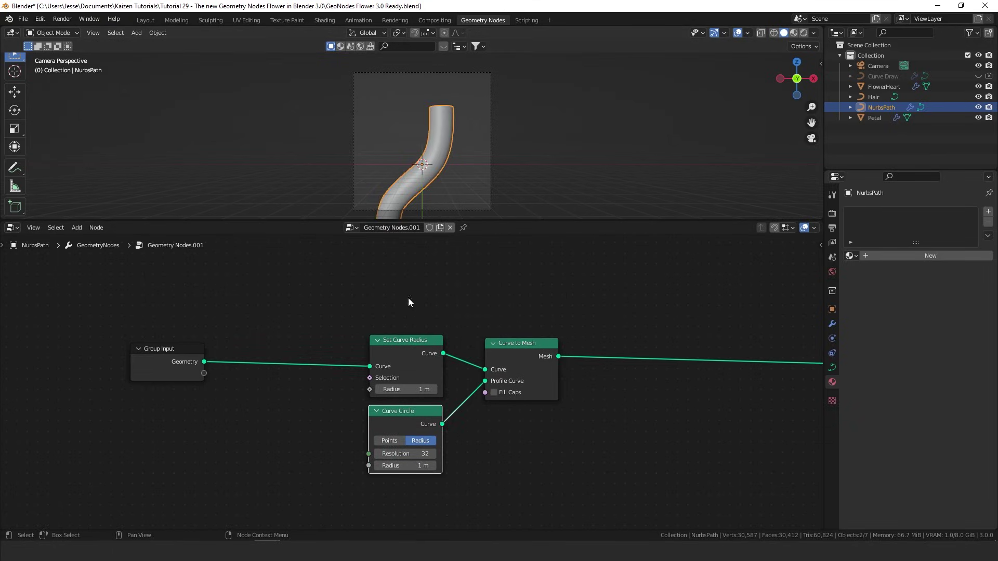
Set the Curve Circle's radius to 0.2 m
{"action": "left_click", "coordinate": [407, 465]}
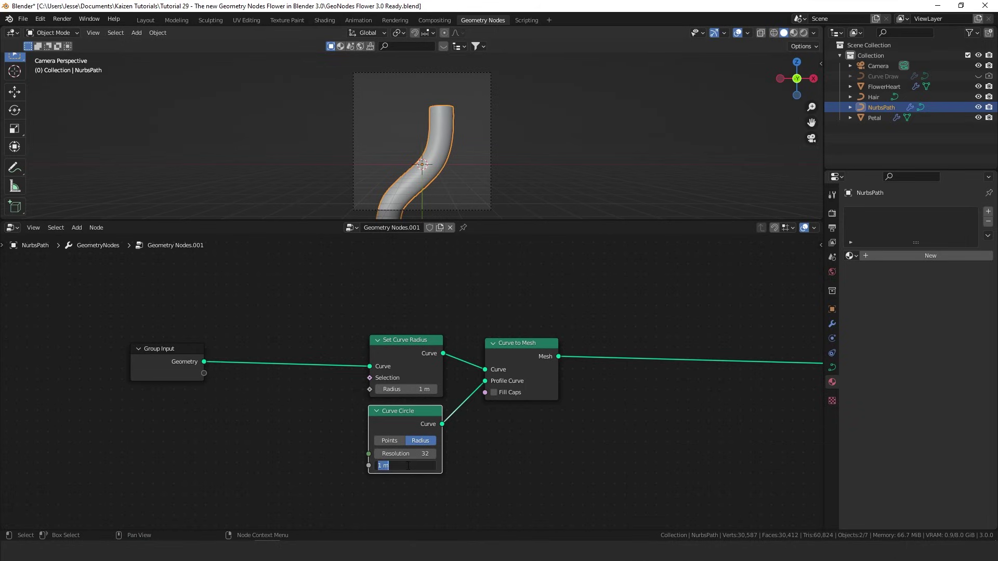
{"action": "type", "text": "0.2"}
{"action": "key", "text": "Return"}
Try a radius of 0.4 m and other values on Set Curve Radius, and return it to 1 m
{"action": "left_click", "coordinate": [405, 389]}
{"action": "type", "text": "0.4"}
{"action": "key", "text": "Return"}
{"action": "left_click_drag", "start_coordinate": [405, 390], "coordinate": [437, 390]}
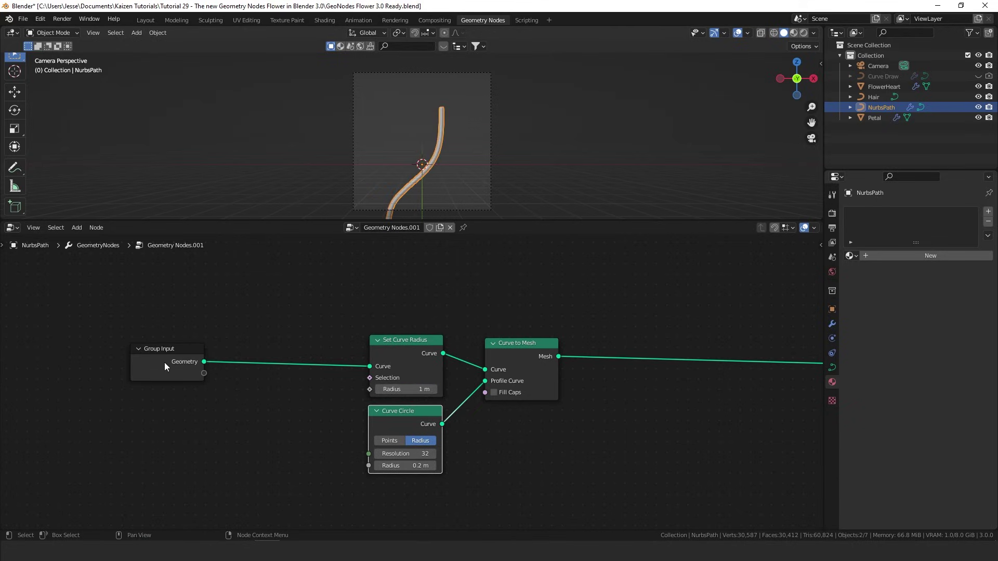
Move Group Input aside, and add a Curve Parameter node with its Factor connected to the Radius of Set Curve Radius
{"action": "left_click_drag", "start_coordinate": [164, 363], "coordinate": [94, 360]}
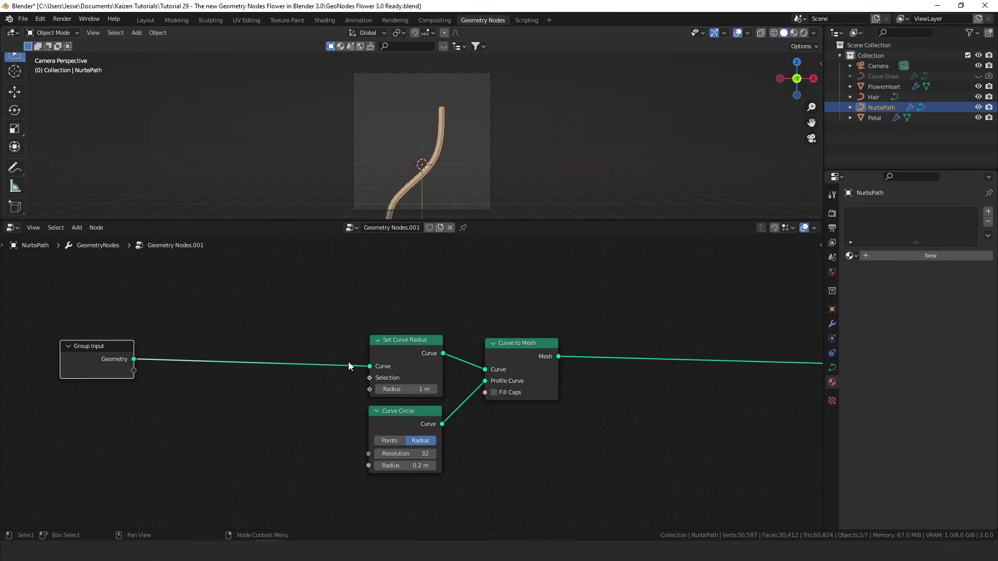
{"action": "key", "text": "shift+a"}
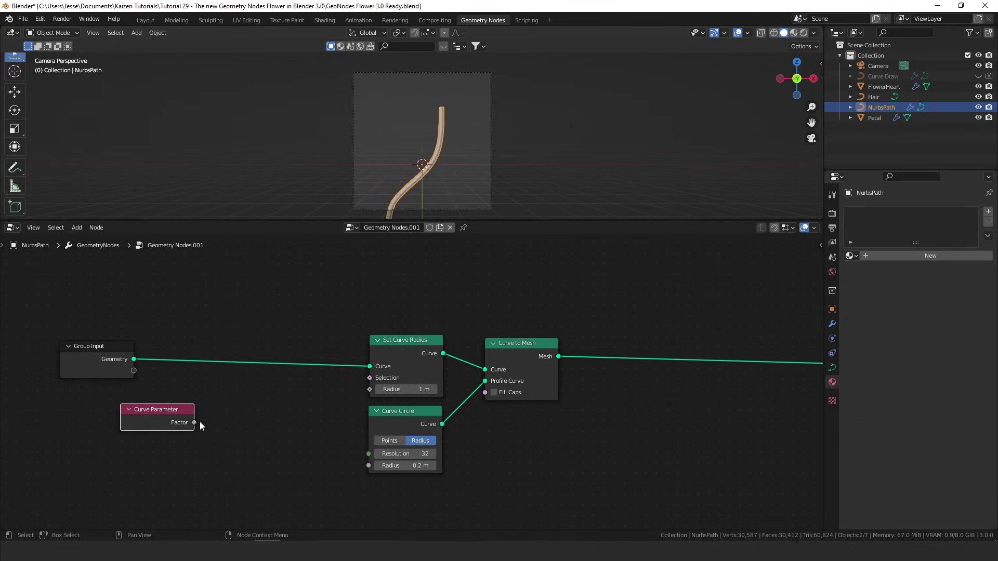
{"action": "left_click_drag", "start_coordinate": [195, 422], "coordinate": [240, 417]}
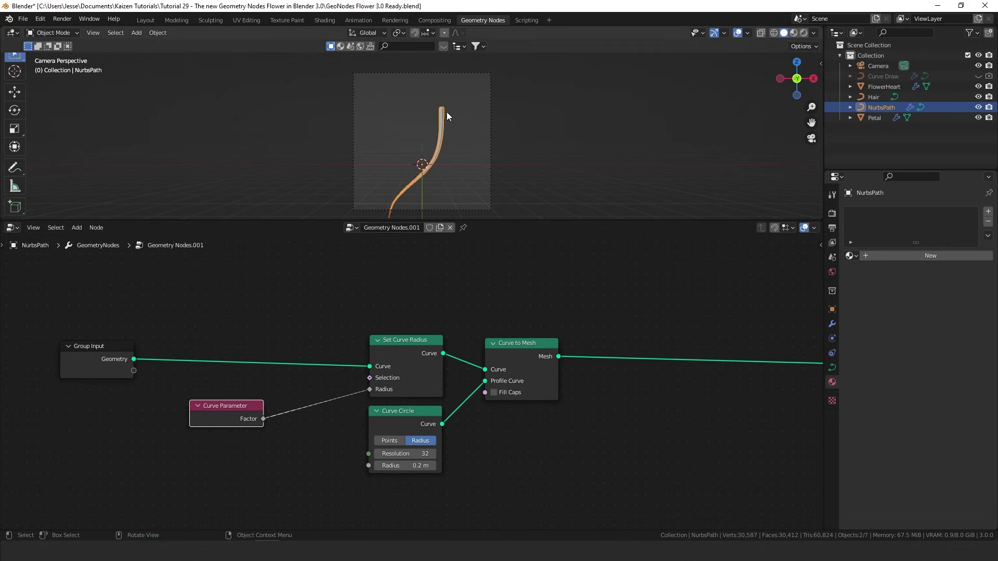
{"action": "middle_click_drag", "start_coordinate": [429, 126], "coordinate": [430, 109], "text": "shift"}
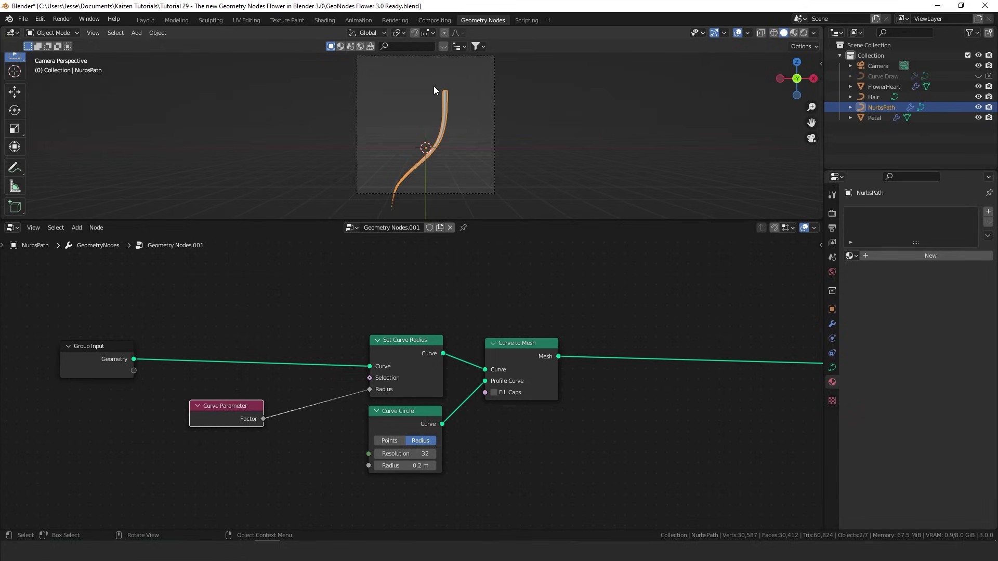
Insert a ColorRamp running from white to black between Curve Parameter and Set Curve Radius
{"action": "left_click_drag", "start_coordinate": [232, 406], "coordinate": [165, 412]}
{"action": "key", "text": "shift+a"}
{"action": "type", "text": "color"}
{"action": "left_click", "coordinate": [277, 352]}
{"action": "left_click", "coordinate": [336, 415]}
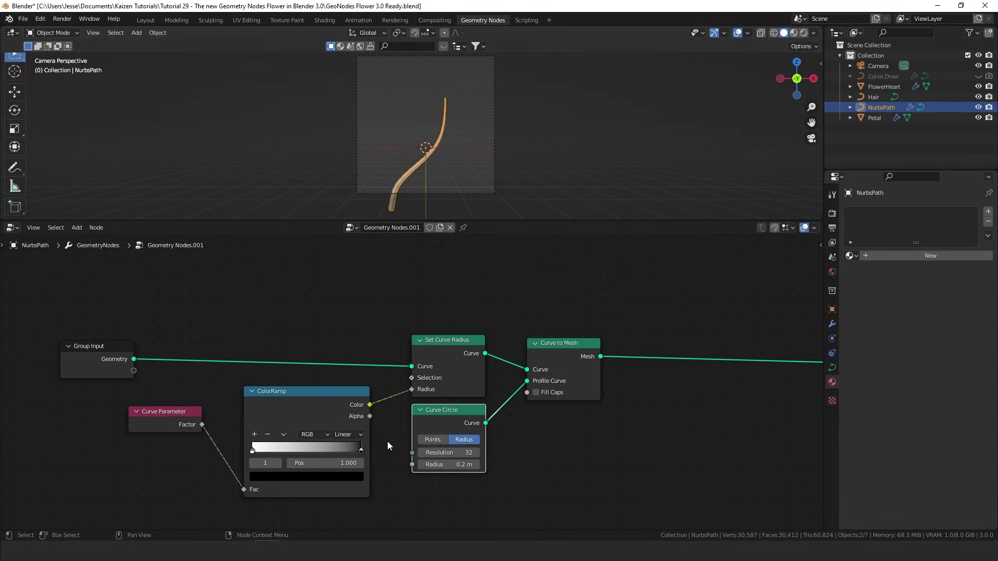
Set the ColorRamp interpolation to B-Spline and place the Curve Parameter node beside the ramp's Fac input
{"action": "left_click", "coordinate": [351, 437]}
{"action": "left_click", "coordinate": [345, 480]}
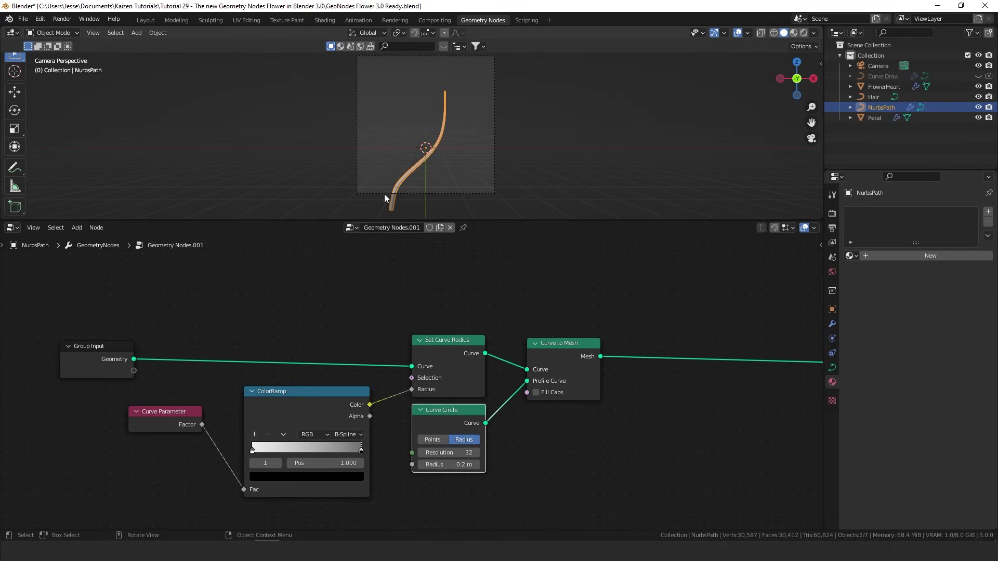
{"action": "left_click_drag", "start_coordinate": [195, 411], "coordinate": [218, 480]}
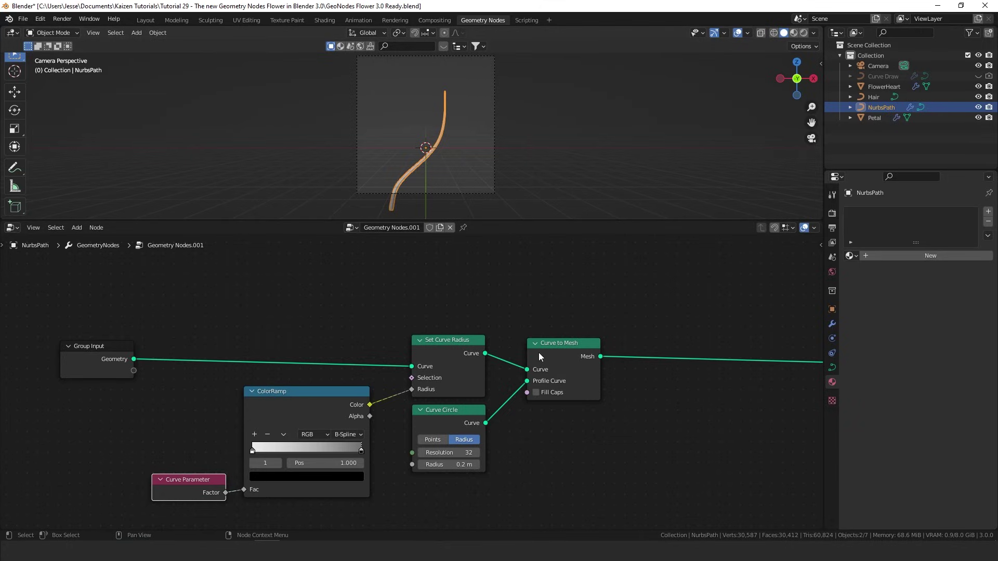
Insert a Set Material node after Curve to Mesh and assign the Stalk material
{"action": "scroll", "coordinate": [538, 353], "scroll_direction": "down", "scroll_amount": 1}
{"action": "middle_click_drag", "start_coordinate": [598, 371], "coordinate": [337, 378]}
{"action": "key", "text": "shift+a"}
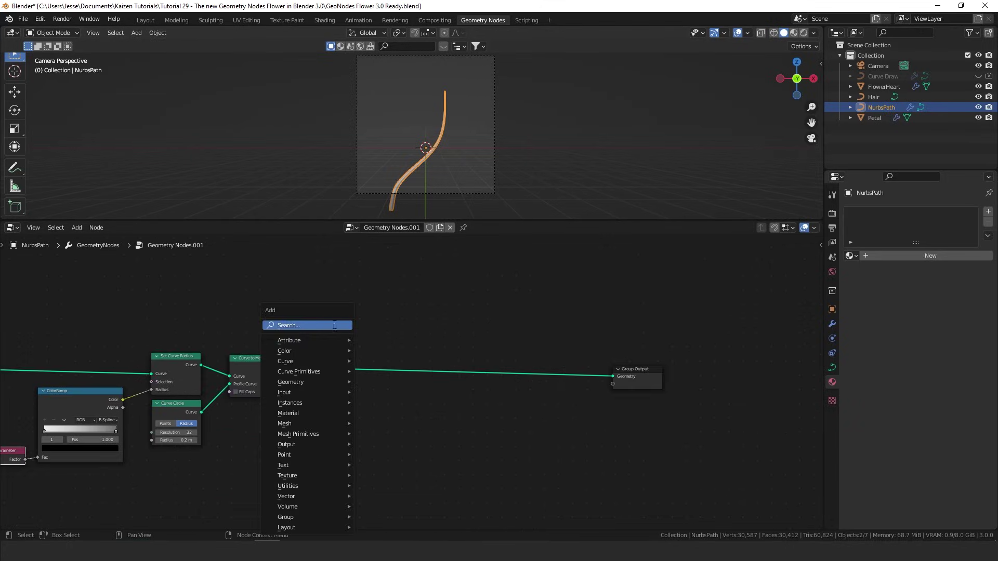
{"action": "type", "text": "set m"}
{"action": "key", "text": "Return"}
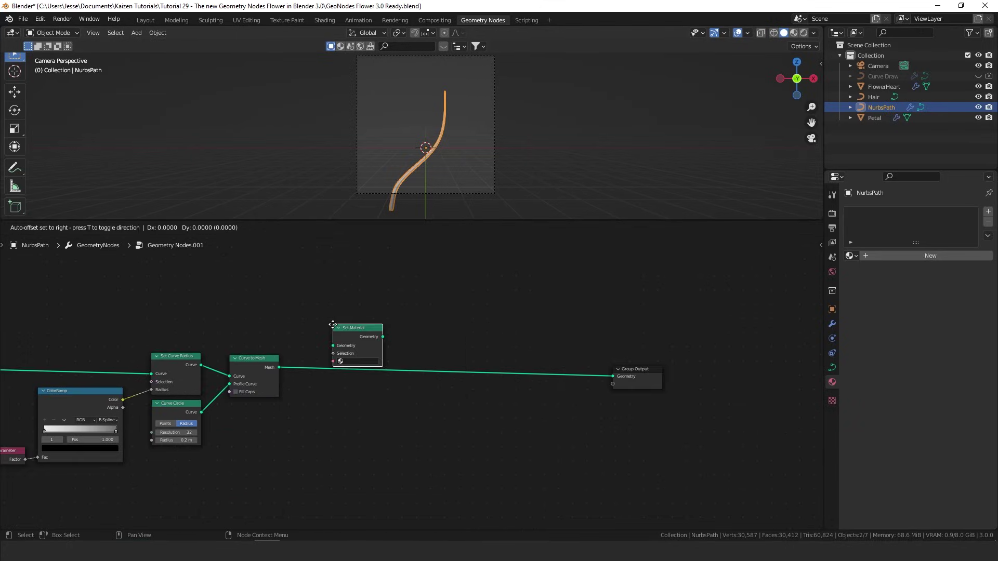
{"action": "left_click", "coordinate": [327, 393]}
{"action": "left_click", "coordinate": [326, 393]}
{"action": "left_click", "coordinate": [343, 426]}
Inspect the stalk up close in rendered shading, and return the viewport to solid shading
{"action": "key", "text": "z"}
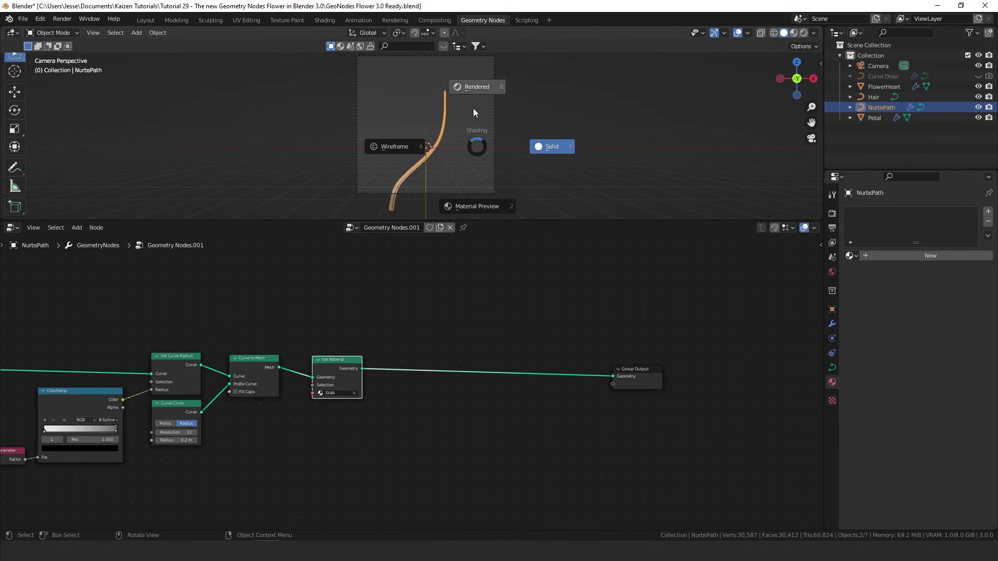
{"action": "left_click", "coordinate": [472, 99]}
{"action": "left_click", "coordinate": [475, 118]}
{"action": "scroll", "coordinate": [475, 116], "scroll_direction": "up", "scroll_amount": 3}
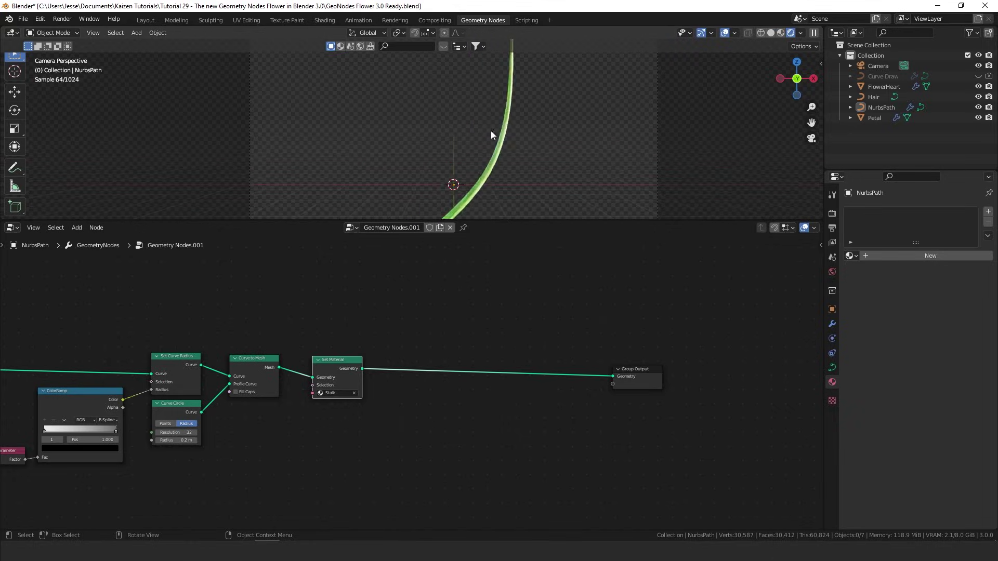
{"action": "scroll", "coordinate": [486, 189], "scroll_direction": "down", "scroll_amount": 3}
{"action": "key", "text": "z"}
{"action": "left_click", "coordinate": [551, 174]}
Move Group Output and Group Input further apart to make room for more nodes
{"action": "left_click_drag", "start_coordinate": [650, 376], "coordinate": [778, 374]}
{"action": "scroll", "coordinate": [711, 367], "scroll_direction": "down", "scroll_amount": 2}
{"action": "left_click_drag", "start_coordinate": [76, 367], "coordinate": [18, 374]}
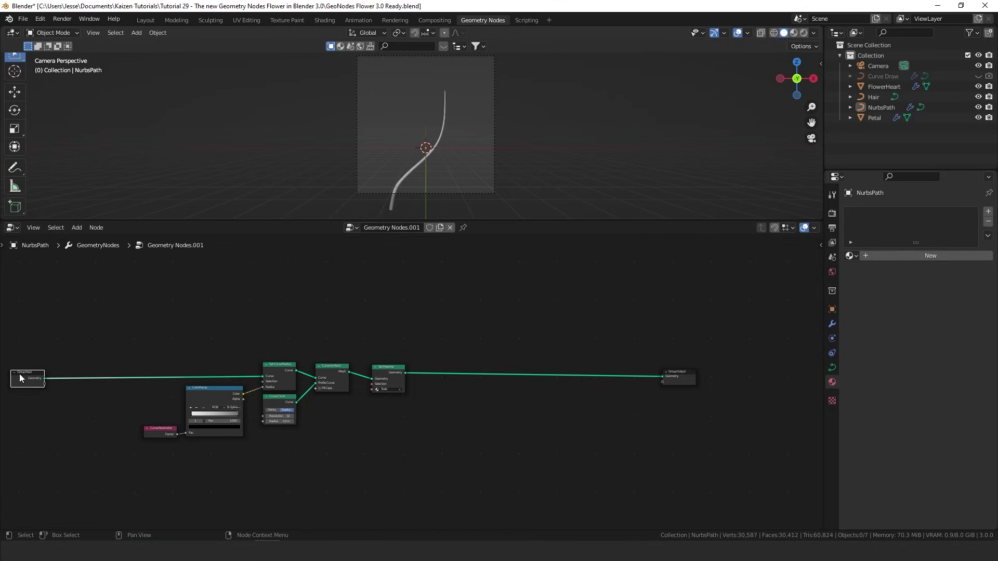
Add a Frame node and gather all the stalk nodes into it, from Curve Parameter to Set Material
{"action": "key", "text": "shift+a"}
{"action": "type", "text": "f"}
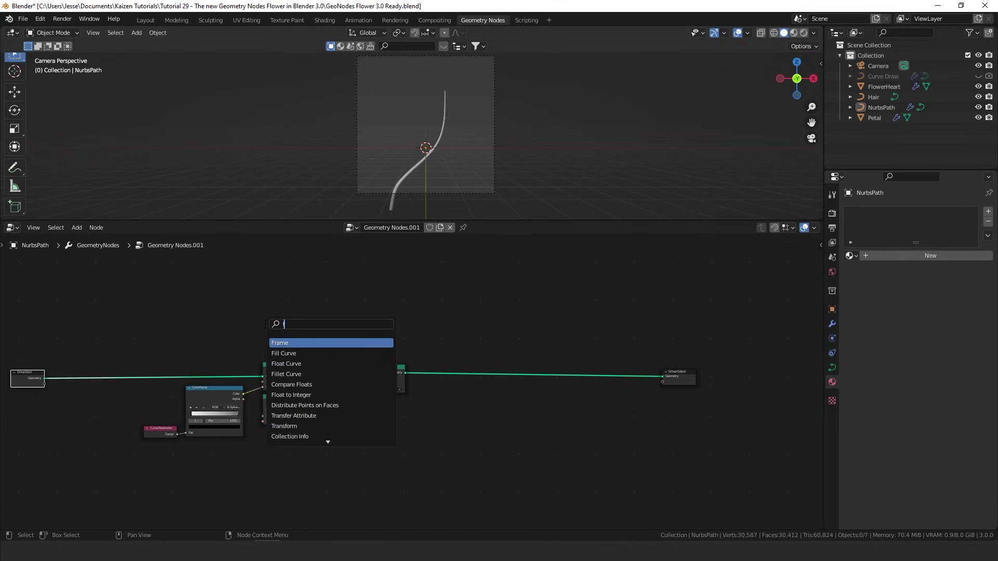
{"action": "type", "text": "rame"}
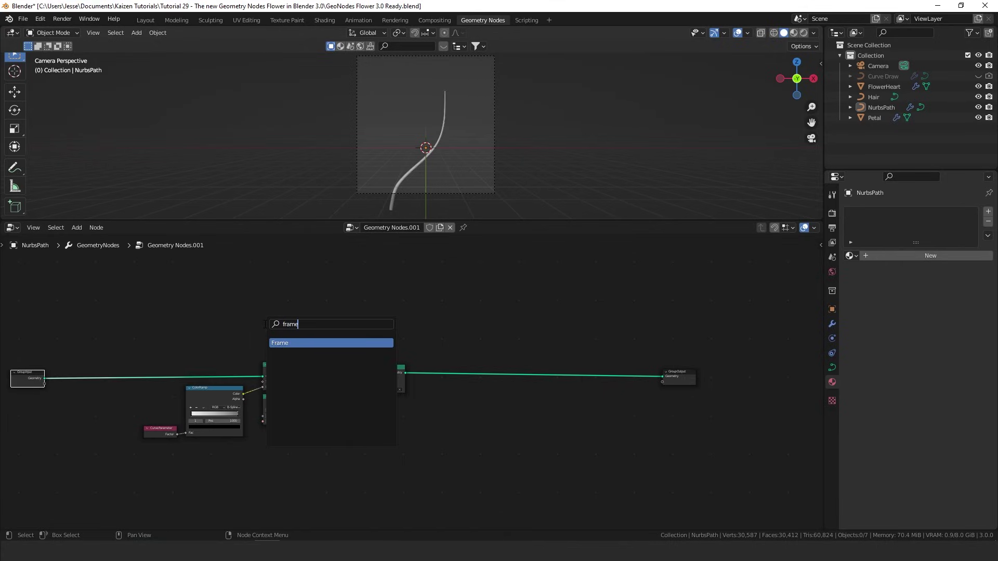
{"action": "key", "text": "Return"}
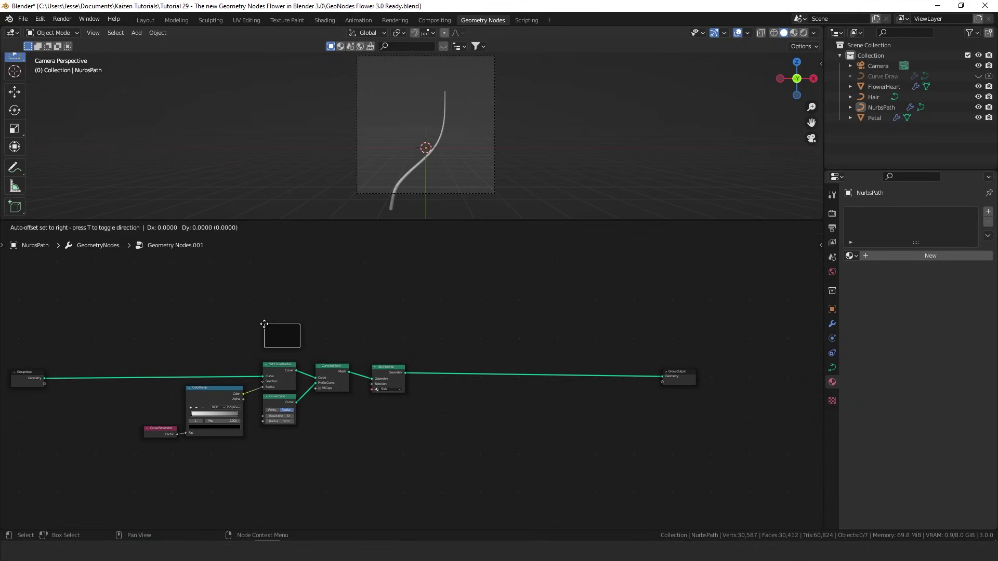
{"action": "left_click", "coordinate": [136, 352]}
{"action": "left_click_drag", "start_coordinate": [172, 375], "coordinate": [412, 458]}
Label the frame around the stalk nodes Stalk
{"action": "key", "text": "n"}
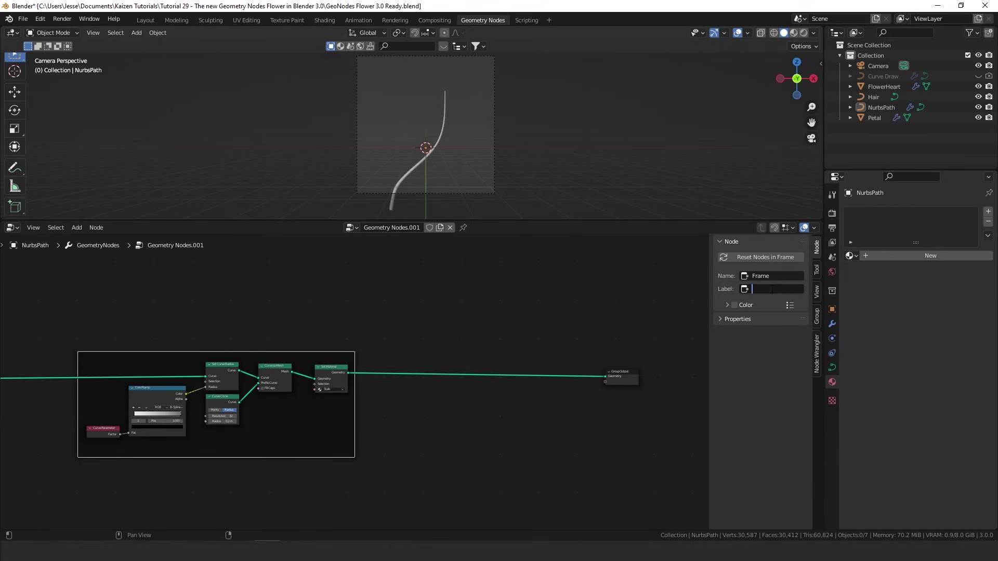
{"action": "type", "text": "Stalk"}
{"action": "key", "text": "Return"}
{"action": "key", "text": "n"}
Disconnect Set Material from Group Output and move Group Output further away from the Stalk frame
{"action": "key", "text": "Home"}
{"action": "left_click_drag", "start_coordinate": [595, 377], "coordinate": [537, 361]}
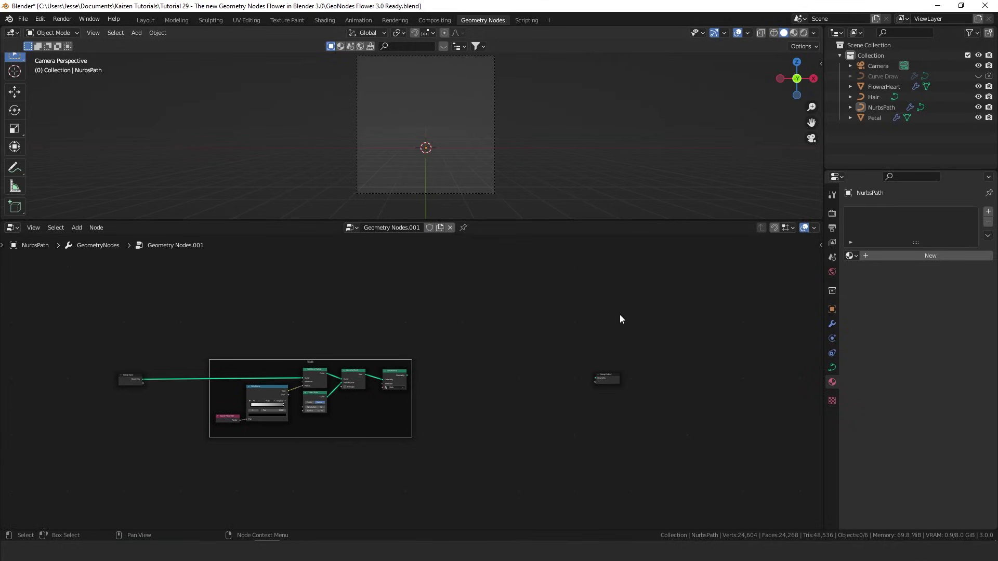
{"action": "middle_click_drag", "start_coordinate": [598, 345], "coordinate": [502, 349]}
{"action": "left_click_drag", "start_coordinate": [527, 385], "coordinate": [691, 381]}
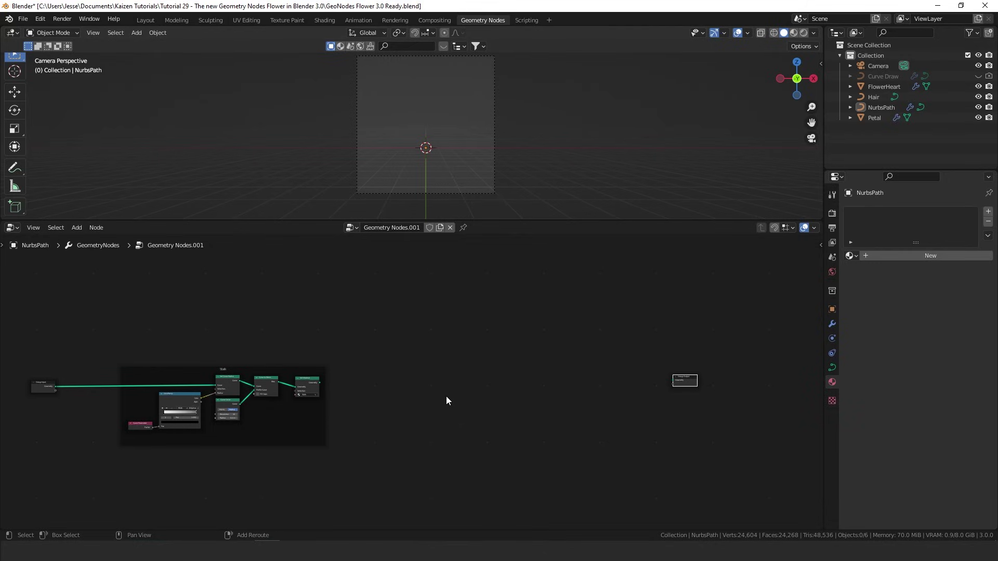
Add a Curve Line node in the empty space before Group Output and connect its Curve output to Geometry
{"action": "middle_click_drag", "start_coordinate": [446, 396], "coordinate": [314, 450], "text": "shift"}
{"action": "scroll", "coordinate": [574, 483], "scroll_direction": "up", "scroll_amount": 9}
{"action": "middle_click_drag", "start_coordinate": [549, 471], "coordinate": [519, 327], "text": "shift"}
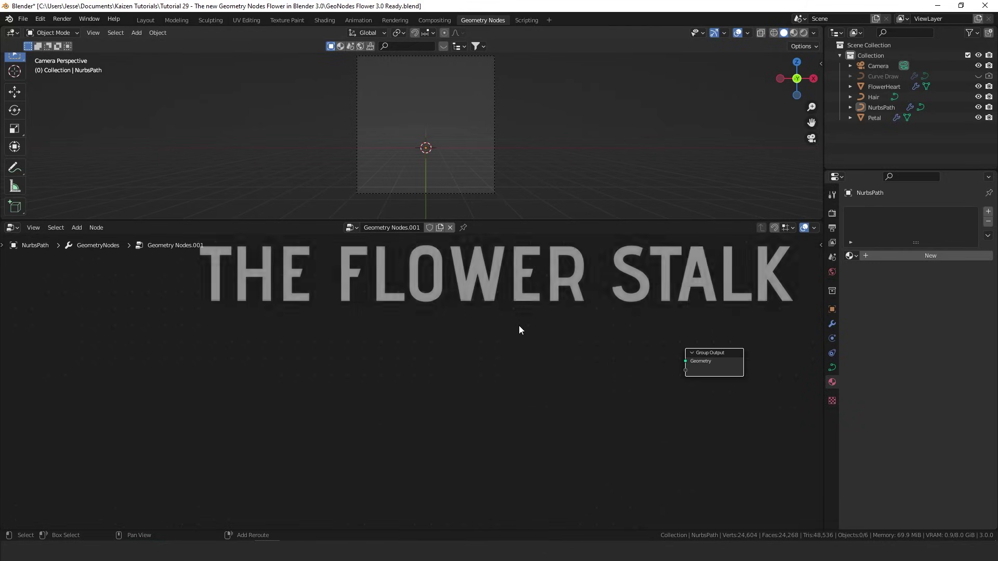
{"action": "key", "text": "shift+a"}
{"action": "left_click", "coordinate": [516, 324]}
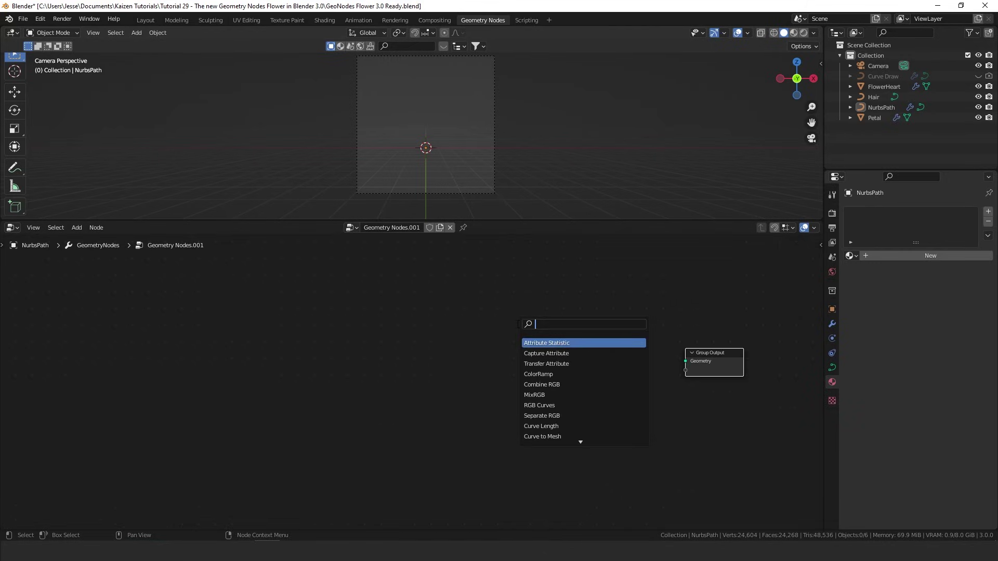
{"action": "type", "text": "cu"}
{"action": "left_click_drag", "start_coordinate": [248, 358], "coordinate": [693, 362]}
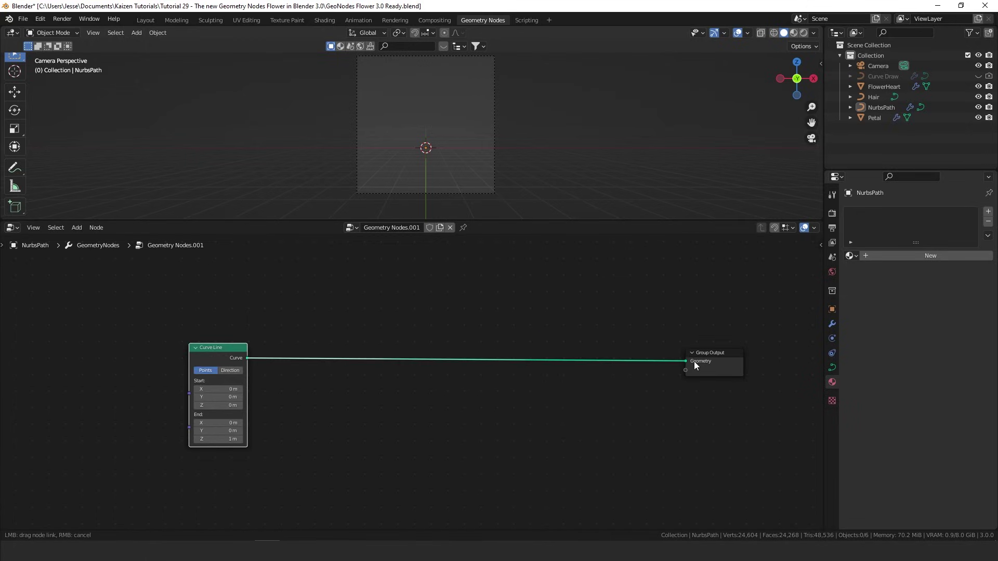
Select the line in the viewport, try another End Z on Curve Line, and set it back to 1 m
{"action": "middle_click_drag", "start_coordinate": [498, 129], "coordinate": [416, 150]}
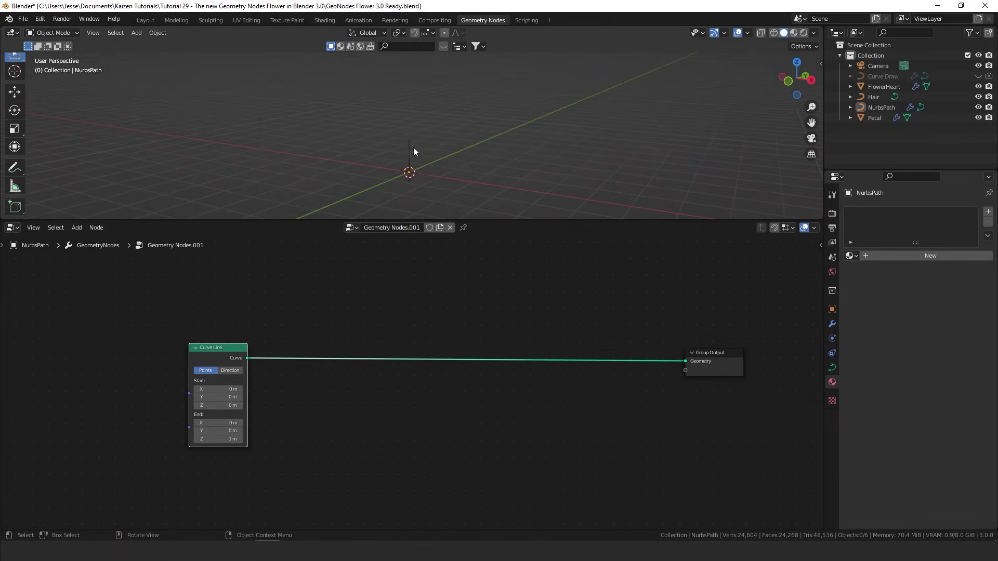
{"action": "left_click", "coordinate": [422, 79]}
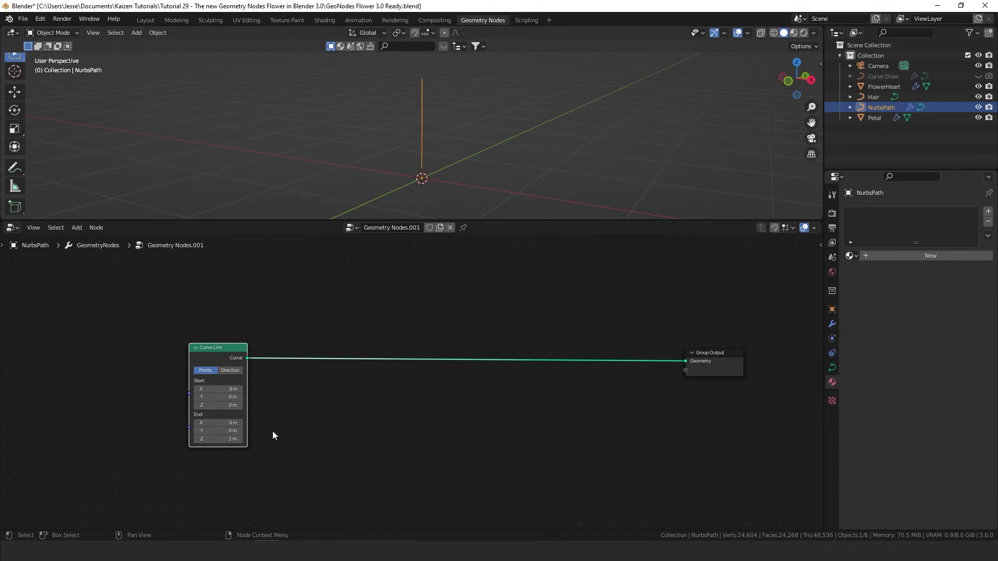
{"action": "mouse_move", "coordinate": [224, 439]}
{"action": "left_mouse_down"}
{"action": "mouse_move", "coordinate": [247, 439]}
{"action": "mouse_move", "coordinate": [227, 439]}
{"action": "left_mouse_up"}
{"action": "left_click", "coordinate": [224, 439]}
{"action": "type", "text": "1"}
{"action": "key", "text": "Return"}
Insert a Resample Curve node between Curve Line and Group Output
{"action": "key", "text": "shift+a"}
{"action": "left_click", "coordinate": [372, 317]}
{"action": "type", "text": "re"}
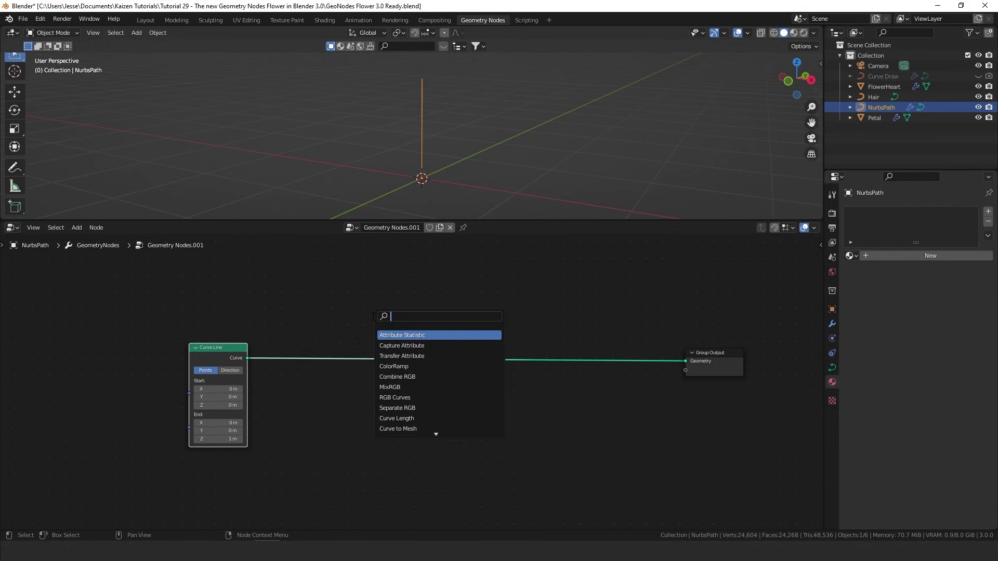
{"action": "type", "text": "sample"}
{"action": "key", "text": "Return"}
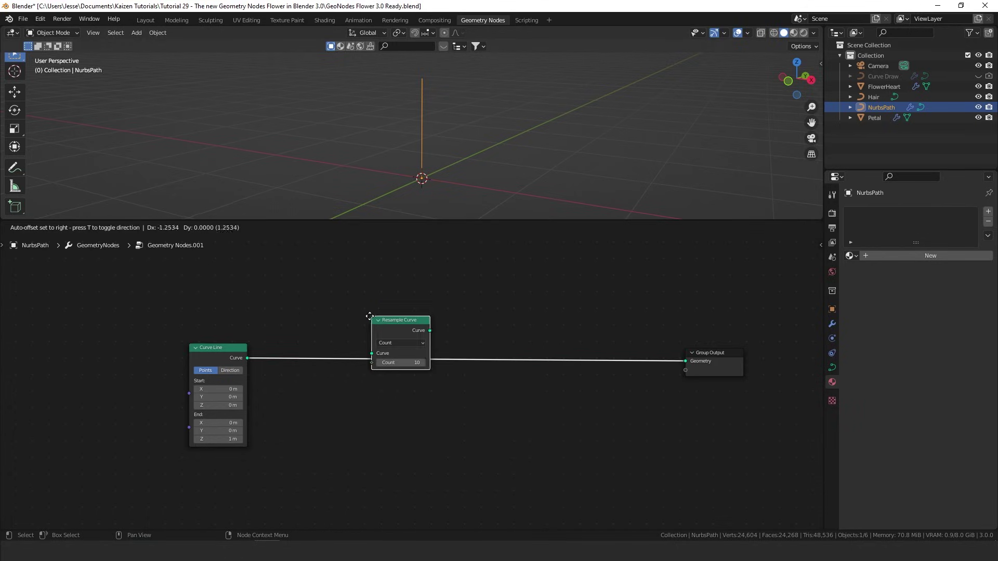
{"action": "left_click", "coordinate": [308, 334]}
Mark sample points along the line in the viewport with small annotation strokes
{"action": "key", "text": "shift+space"}
{"action": "key", "text": "d"}
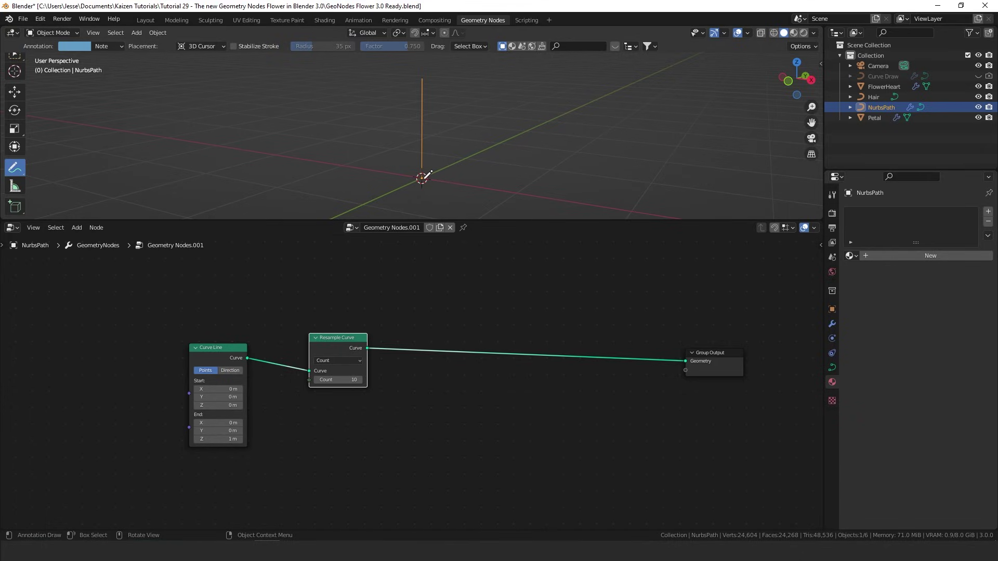
{"action": "left_click_drag", "start_coordinate": [421, 76], "coordinate": [422, 78]}
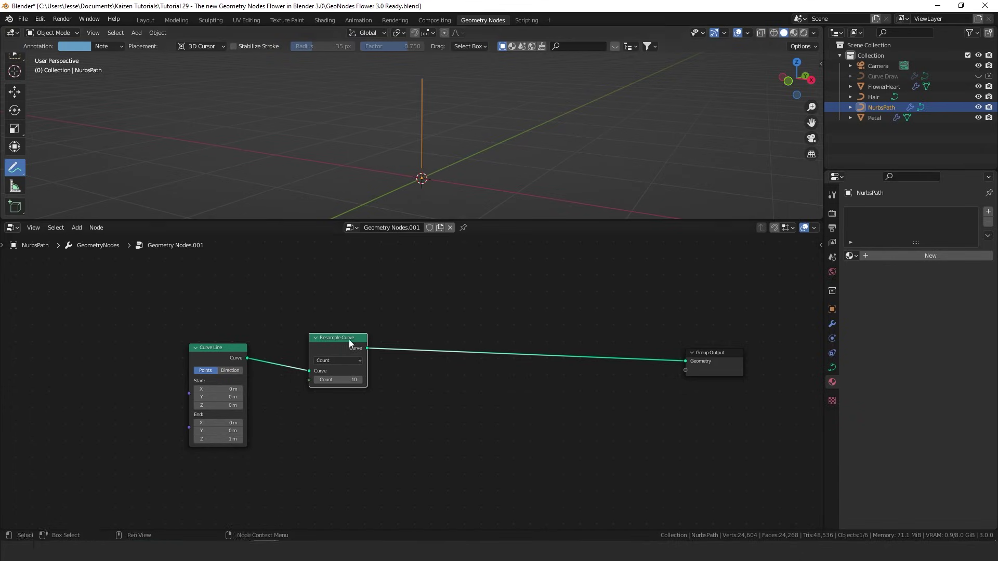
{"action": "left_click", "coordinate": [423, 178]}
{"action": "left_click", "coordinate": [422, 112]}
{"action": "left_click", "coordinate": [421, 98]}
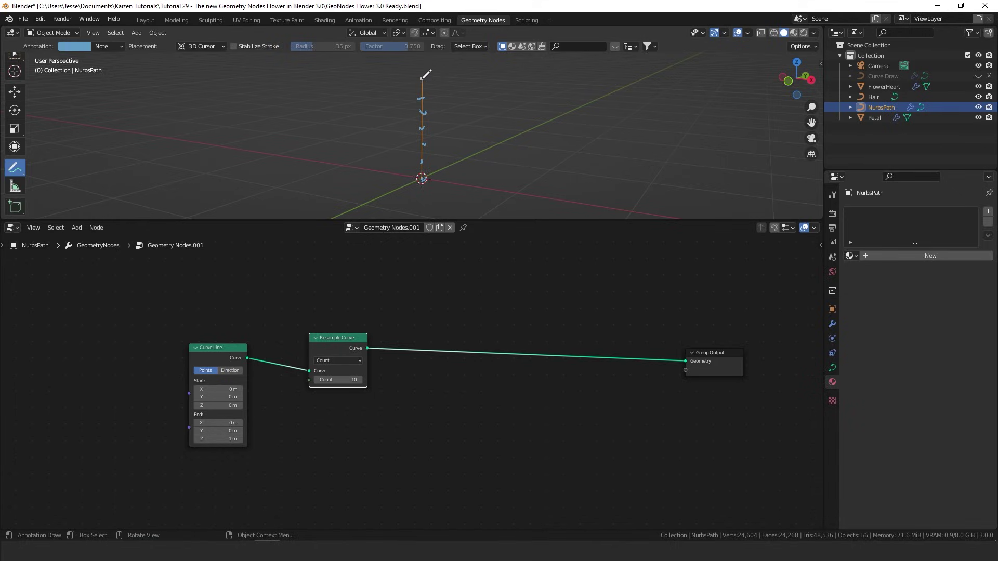
Set the Resample Curve count to 20 and insert a Set Position node between it and Group Output
{"action": "left_click_drag", "start_coordinate": [335, 380], "coordinate": [346, 380]}
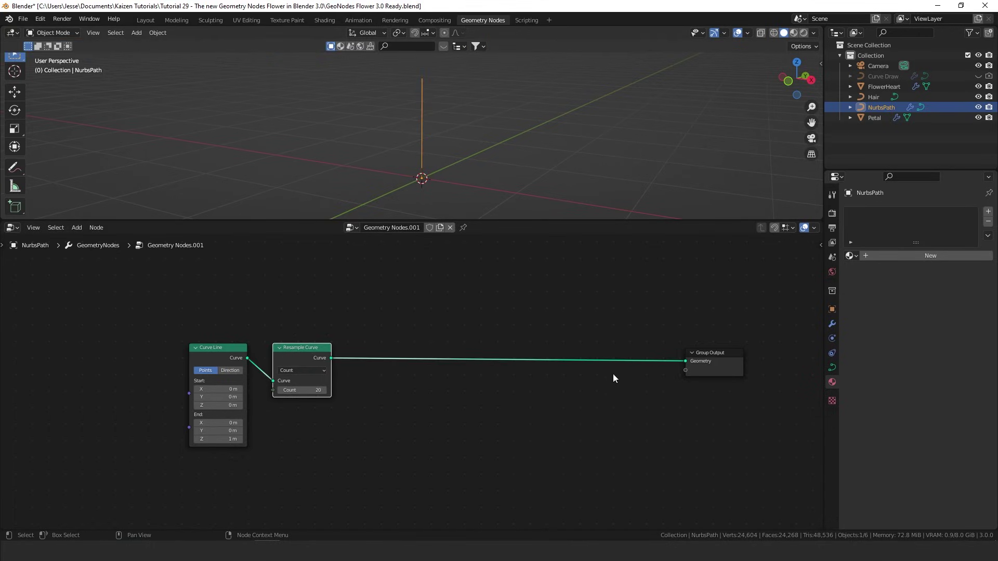
{"action": "key", "text": "shift+a"}
{"action": "left_click", "coordinate": [487, 323]}
{"action": "type", "text": "set p"}
{"action": "key", "text": "Return"}
{"action": "left_click", "coordinate": [488, 323]}
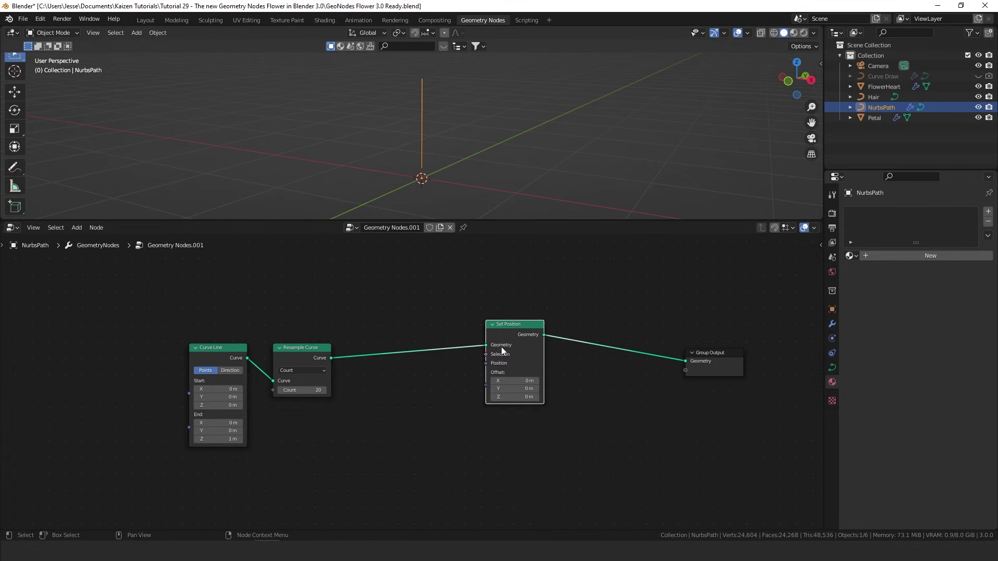
Try a Y offset of 1 m on Set Position and reset it to 0
{"action": "left_click_drag", "start_coordinate": [510, 389], "coordinate": [551, 389]}
{"action": "left_click", "coordinate": [511, 389]}
{"action": "type", "text": "1"}
{"action": "key", "text": "Return"}
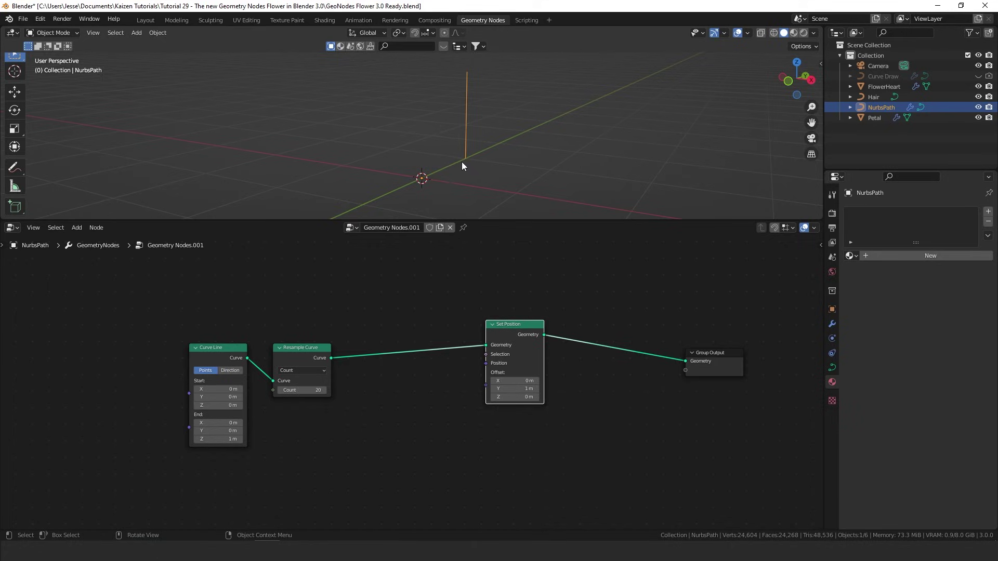
{"action": "left_click", "coordinate": [516, 389]}
{"action": "type", "text": "0"}
{"action": "key", "text": "Return"}
Add a Noise Texture node under Resample Curve and connect its Fac output to Set Position's Offset
{"action": "key", "text": "shift+a"}
{"action": "left_click", "coordinate": [413, 330]}
{"action": "type", "text": "noi"}
{"action": "left_click", "coordinate": [433, 360]}
{"action": "left_click", "coordinate": [292, 437]}
{"action": "left_click_drag", "start_coordinate": [331, 422], "coordinate": [486, 385]}
{"action": "middle_click_drag", "start_coordinate": [489, 203], "coordinate": [530, 218]}
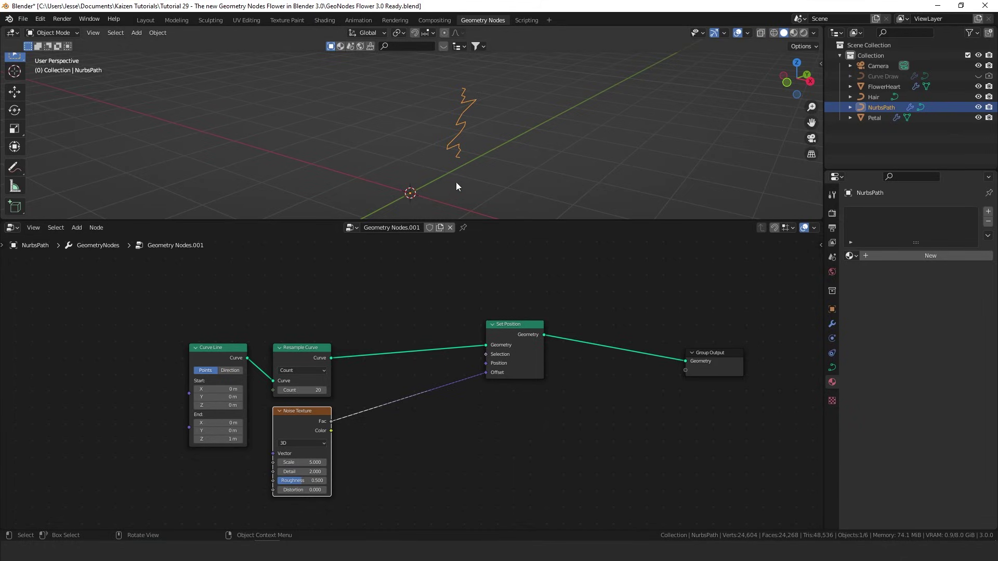
Set the Noise Texture scale to 0.5 and view the bent line from several angles
{"action": "left_click", "coordinate": [306, 463]}
{"action": "type", "text": "0.5"}
{"action": "key", "text": "Return"}
{"action": "middle_click_drag", "start_coordinate": [495, 98], "coordinate": [461, 77]}
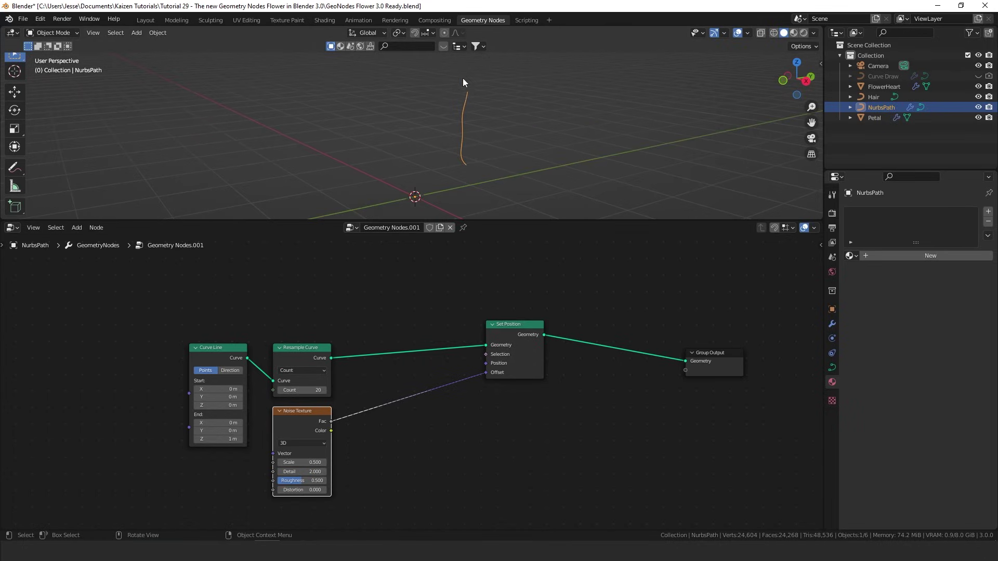
{"action": "middle_click_drag", "start_coordinate": [424, 344], "coordinate": [364, 325]}
{"action": "left_click", "coordinate": [402, 138]}
{"action": "middle_click_drag", "start_coordinate": [402, 138], "coordinate": [420, 195]}
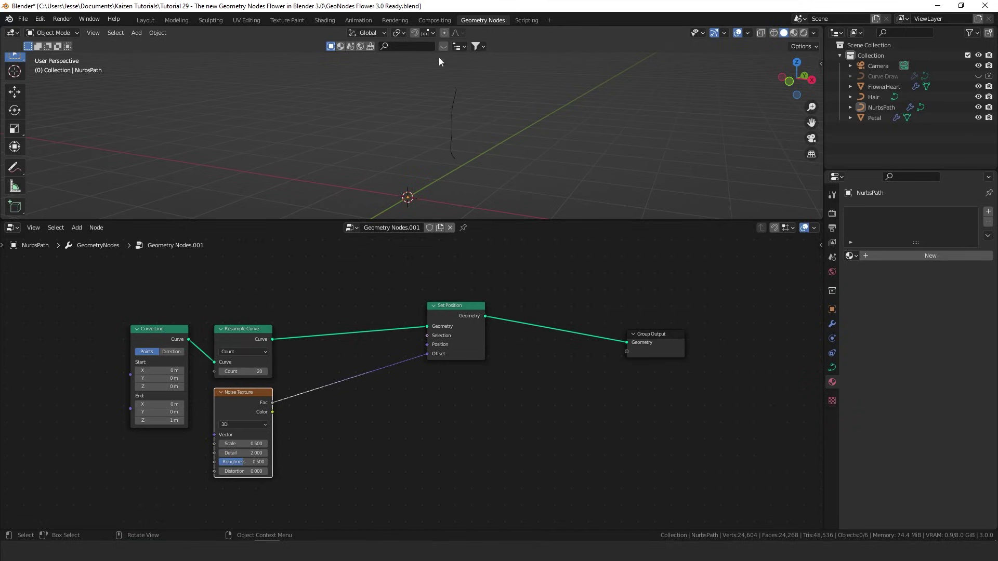
Insert a Vector Math node between Noise Texture and Set Position's Offset and set it to Subtract
{"action": "key", "text": "shift+a"}
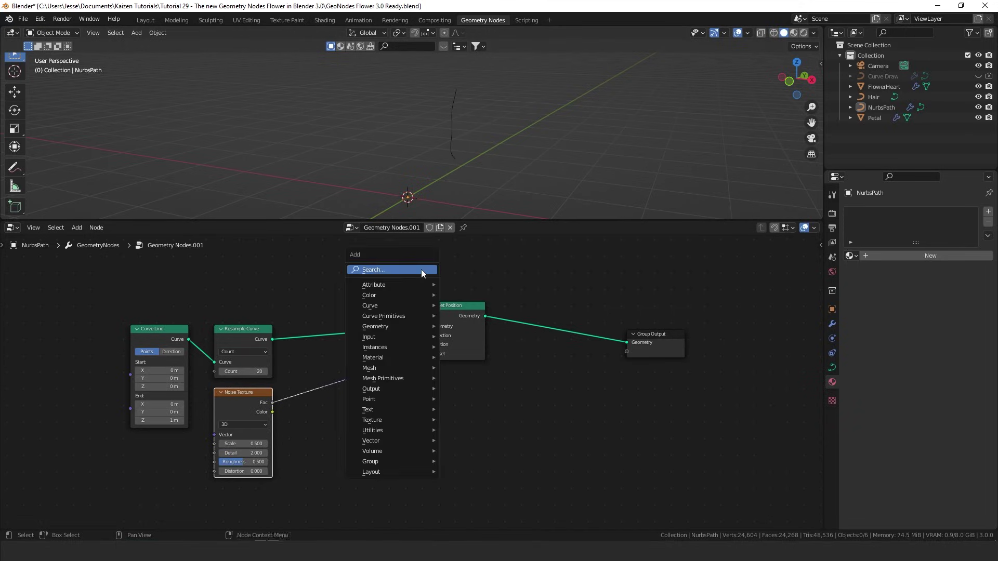
{"action": "left_click", "coordinate": [421, 269]}
{"action": "type", "text": "vecto"}
{"action": "left_click", "coordinate": [356, 386]}
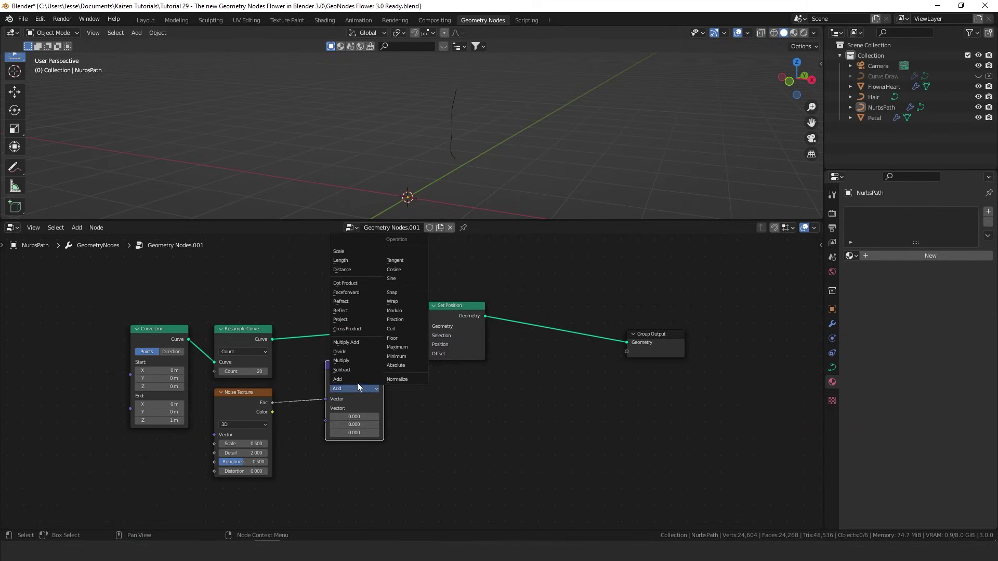
{"action": "left_click", "coordinate": [357, 370]}
Set all three components of the Subtract node's vector to 0.5
{"action": "left_click_drag", "start_coordinate": [355, 417], "coordinate": [354, 433]}
{"action": "type", "text": ".5"}
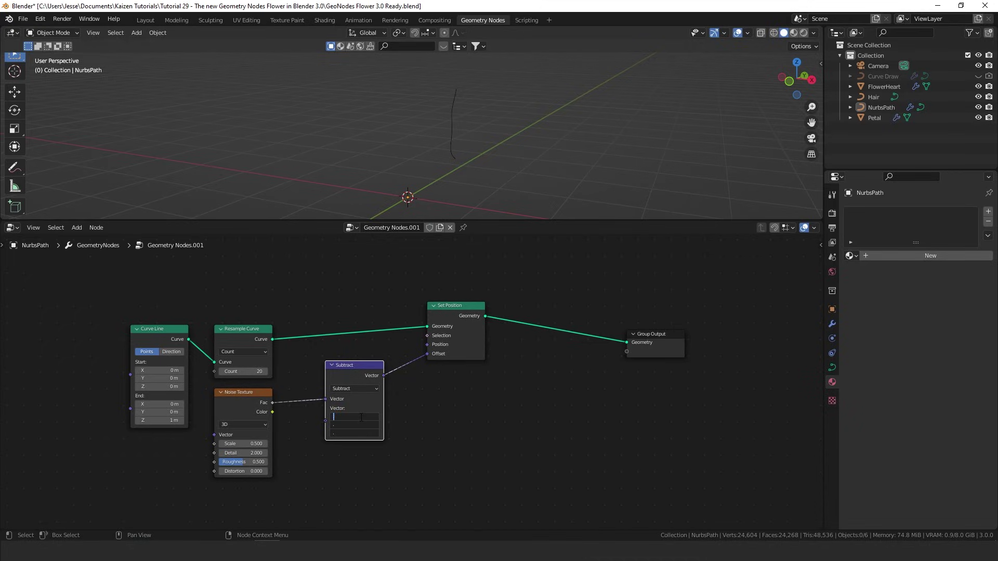
{"action": "key", "text": "Return"}
{"action": "middle_click_drag", "start_coordinate": [438, 211], "coordinate": [419, 147]}
{"action": "scroll", "coordinate": [451, 161], "scroll_direction": "down", "scroll_amount": 2}
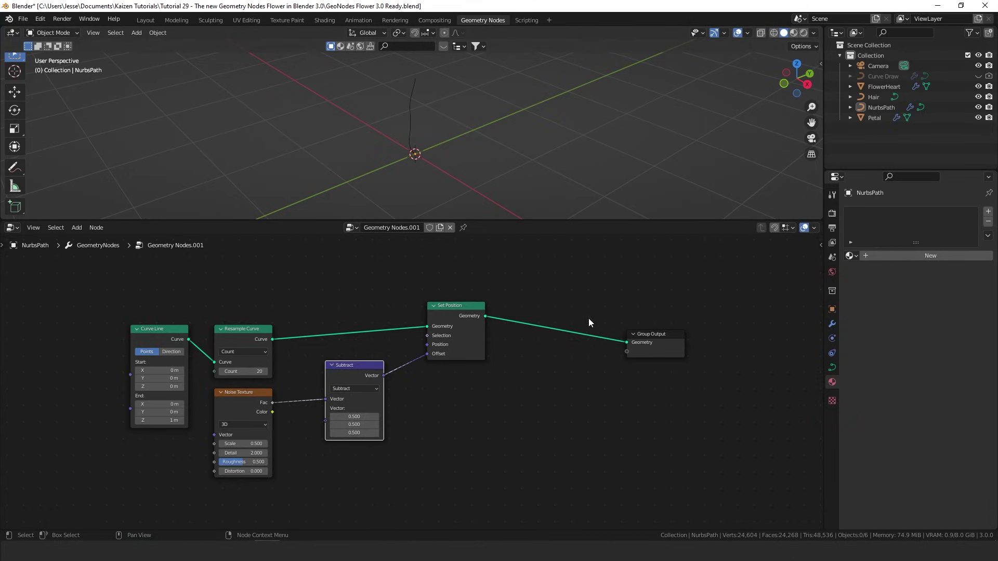
Duplicate Set Curve Radius, Curve Circle, Curve to Mesh and Set Material from the Stalk frame and place the copies after Set Position
{"action": "left_click_drag", "start_coordinate": [643, 337], "coordinate": [700, 311]}
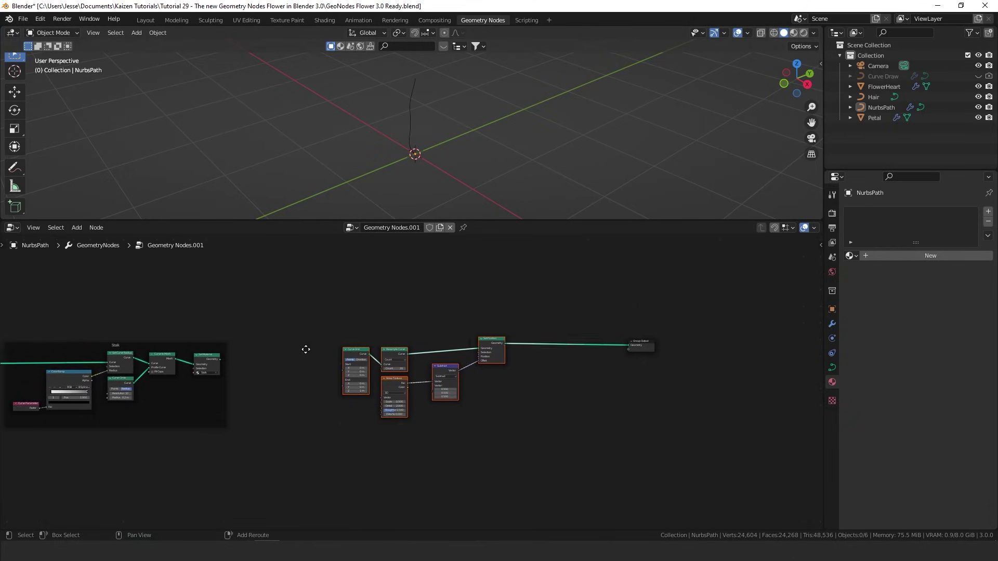
{"action": "middle_click_drag", "start_coordinate": [305, 349], "coordinate": [331, 291]}
{"action": "left_click_drag", "start_coordinate": [336, 287], "coordinate": [176, 395]}
{"action": "key", "text": "shift+d"}
{"action": "left_click", "coordinate": [642, 383]}
{"action": "middle_click_drag", "start_coordinate": [665, 376], "coordinate": [497, 405]}
{"action": "scroll", "coordinate": [529, 349], "scroll_direction": "up", "scroll_amount": 2}
{"action": "scroll", "coordinate": [529, 349], "scroll_direction": "up", "scroll_amount": 1}
Move Group Output away, connect Set Position to the duplicated Set Curve Radius, and connect the duplicated Set Material to Group Output
{"action": "left_click_drag", "start_coordinate": [560, 329], "coordinate": [661, 325]}
{"action": "scroll", "coordinate": [567, 353], "scroll_direction": "up", "scroll_amount": 4}
{"action": "middle_click_drag", "start_coordinate": [565, 354], "coordinate": [370, 388]}
{"action": "left_click_drag", "start_coordinate": [135, 324], "coordinate": [165, 315]}
{"action": "left_click_drag", "start_coordinate": [160, 365], "coordinate": [159, 367]}
{"action": "left_click_drag", "start_coordinate": [424, 359], "coordinate": [598, 323]}
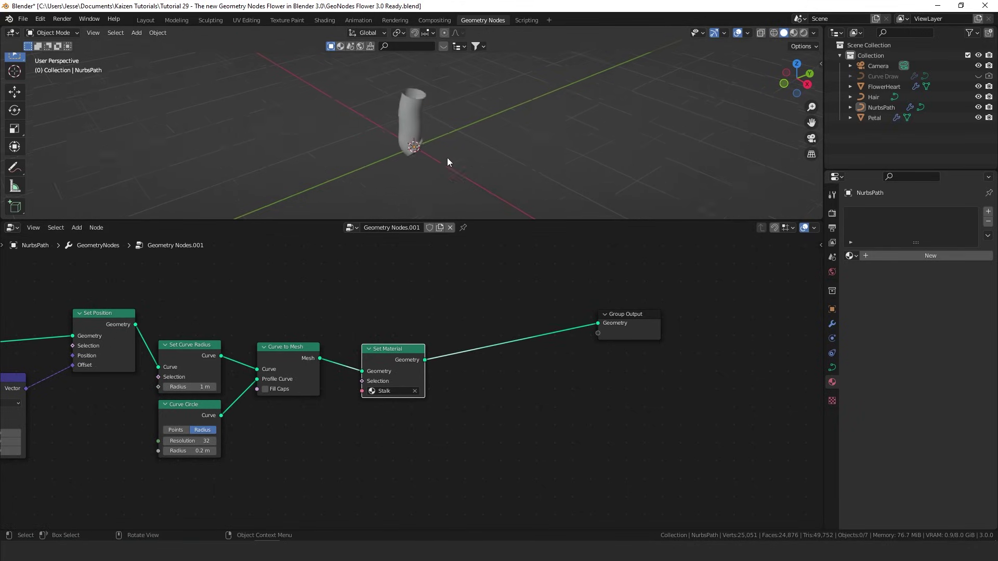
Switch to the camera view and set the duplicated Curve Circle's radius to 0.05 m
{"action": "key", "text": "KP_0"}
{"action": "middle_click_drag", "start_coordinate": [236, 381], "coordinate": [365, 368]}
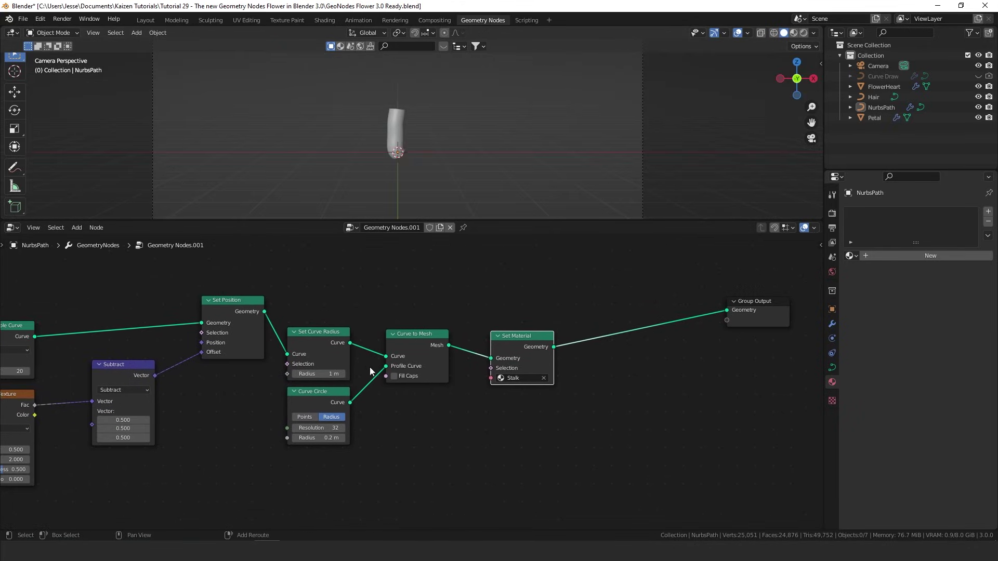
{"action": "double_click", "coordinate": [311, 438]}
{"action": "left_click", "coordinate": [346, 437]}
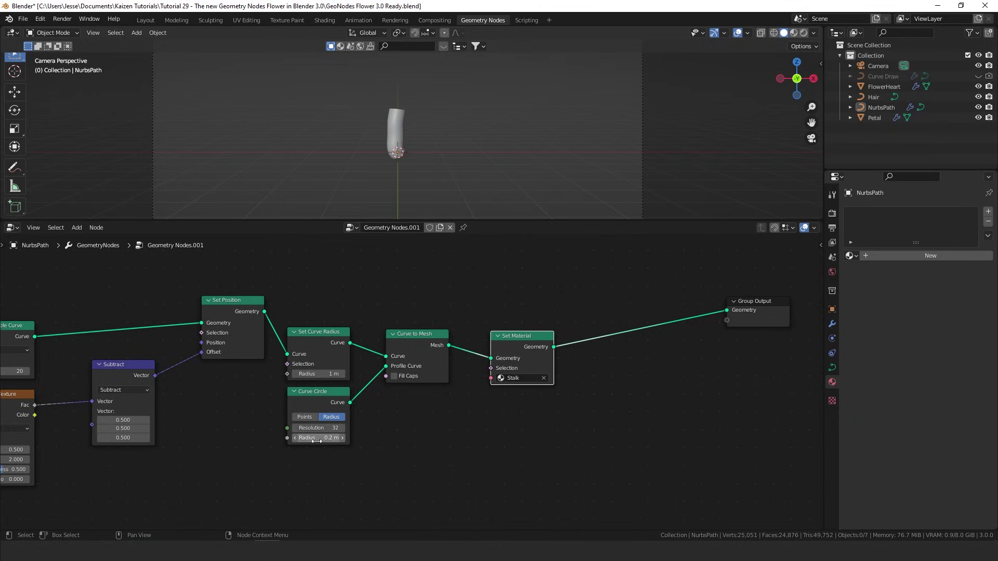
{"action": "double_click", "coordinate": [316, 438]}
{"action": "key", "text": "BackSpace"}
{"action": "type", "text": ".05"}
{"action": "key", "text": "Return"}
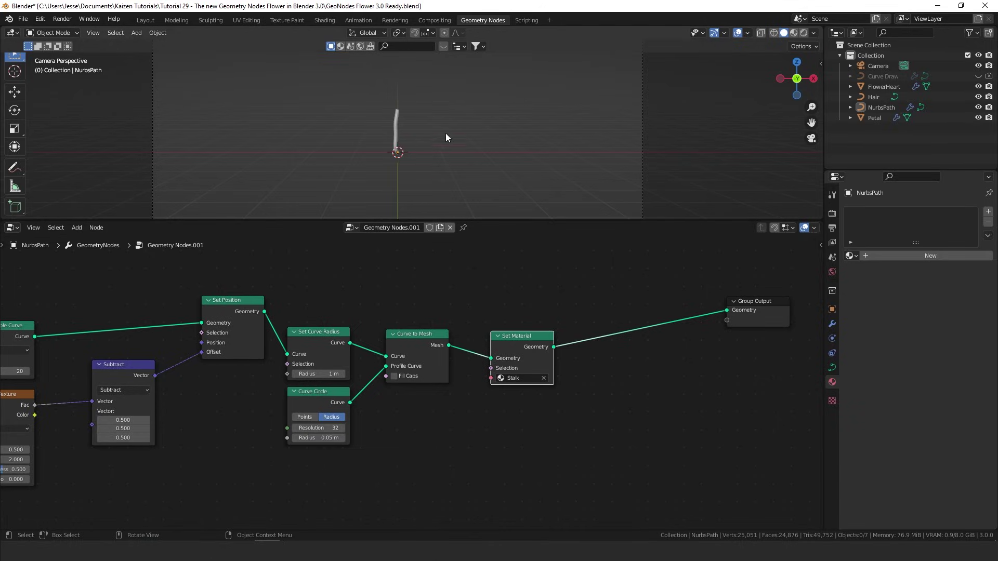
Connect the Stalk frame's ColorRamp Color output to the Radius input of the duplicated Set Curve Radius
{"action": "middle_click_drag", "start_coordinate": [329, 354], "coordinate": [503, 326]}
{"action": "scroll", "coordinate": [405, 354], "scroll_direction": "down", "scroll_amount": 3}
{"action": "middle_click_drag", "start_coordinate": [404, 354], "coordinate": [685, 334]}
{"action": "left_click", "coordinate": [146, 350]}
{"action": "left_click_drag", "start_coordinate": [147, 352], "coordinate": [725, 340]}
Move the whole node chain from Curve Line to the duplicated Set Material below the Stalk frame
{"action": "left_click_drag", "start_coordinate": [149, 303], "coordinate": [471, 446]}
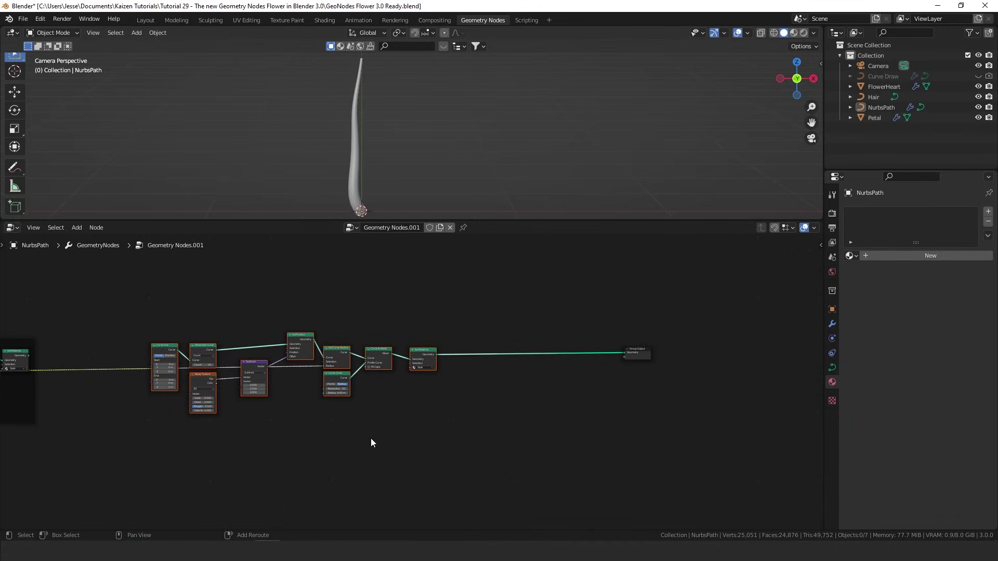
{"action": "middle_click_drag", "start_coordinate": [371, 438], "coordinate": [500, 314]}
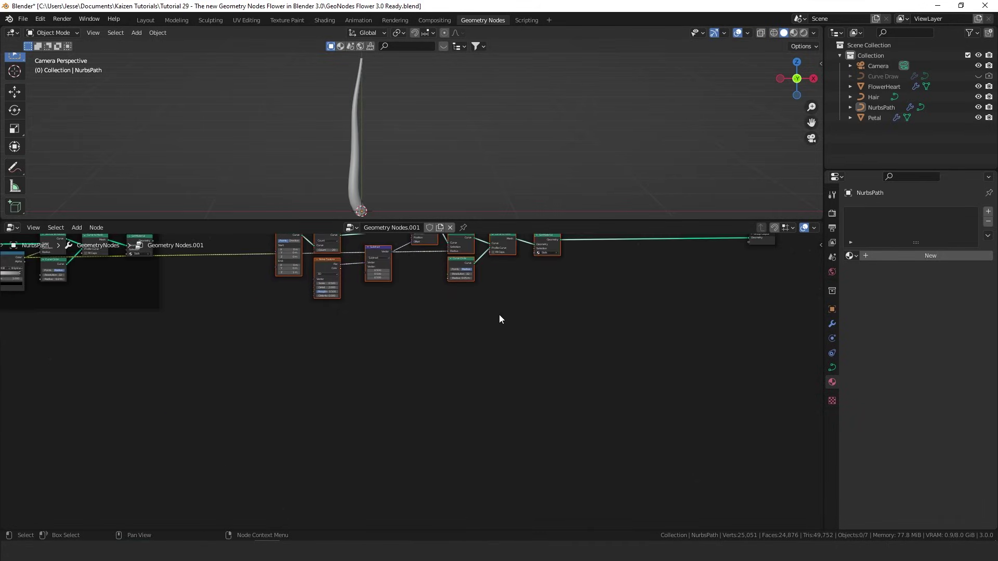
{"action": "scroll", "coordinate": [500, 314], "scroll_direction": "down", "scroll_amount": 2}
{"action": "key", "text": "g"}
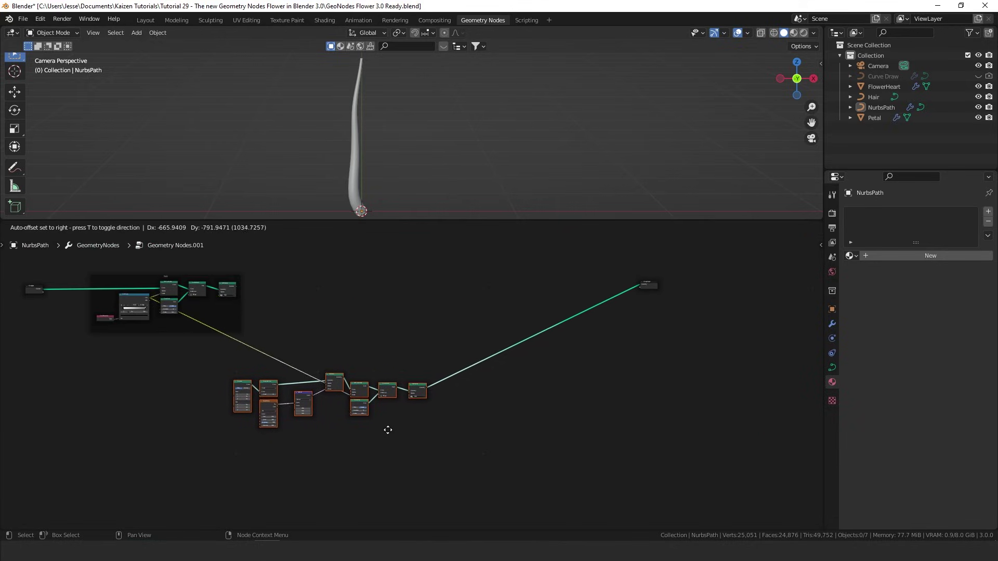
{"action": "left_click", "coordinate": [370, 424]}
Add a Frame around the selected lower node chain
{"action": "scroll", "coordinate": [370, 427], "scroll_direction": "up", "scroll_amount": 2}
{"action": "key", "text": "shift+a"}
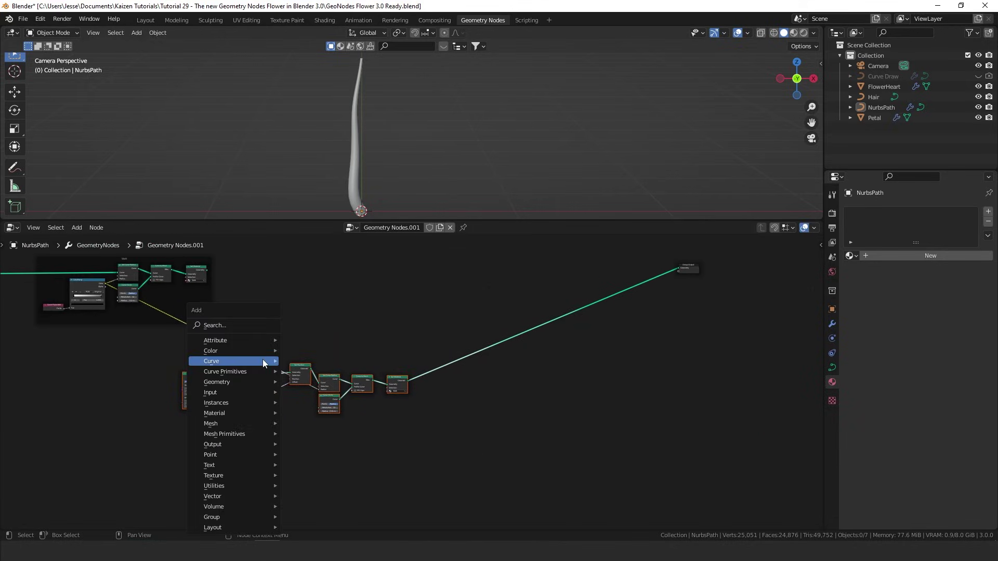
{"action": "left_click", "coordinate": [250, 322]}
{"action": "type", "text": "fr"}
{"action": "key", "text": "Return"}
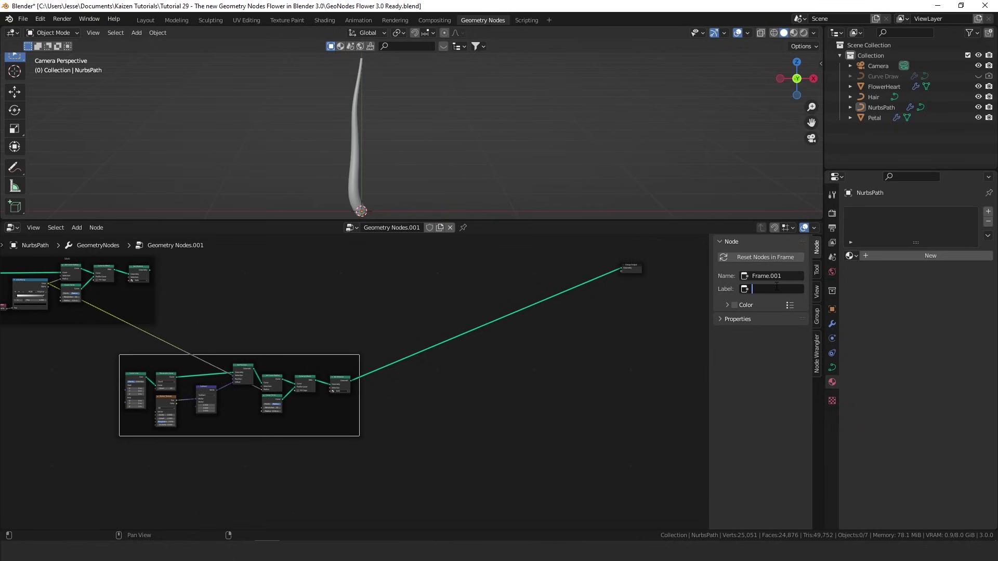
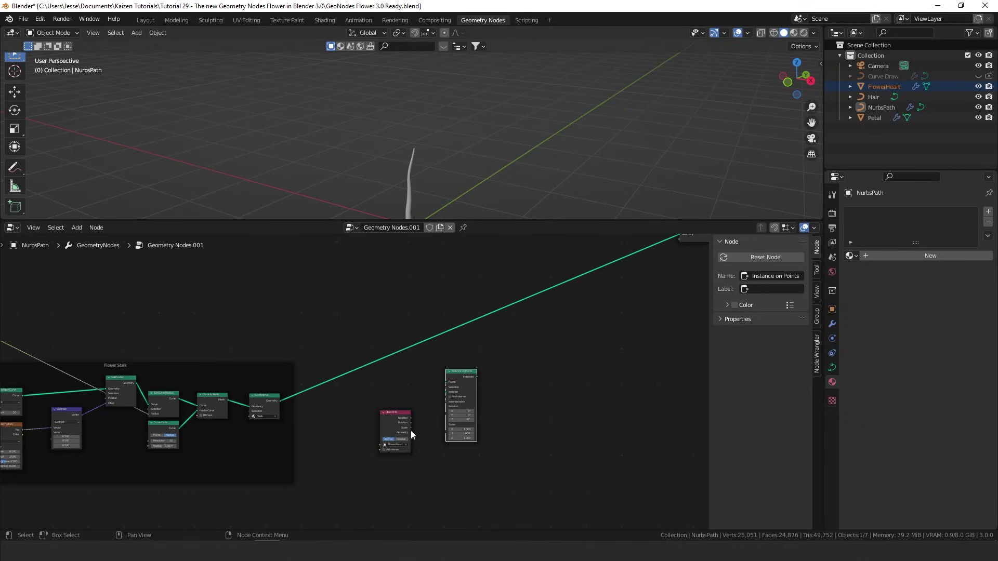
Connect the FlowerHeart Object Info's Geometry to the Instance input and the Curve to Mesh output to the Points input of Instance on Points
{"action": "left_click_drag", "start_coordinate": [411, 432], "coordinate": [447, 392]}
{"action": "left_click", "coordinate": [452, 385]}
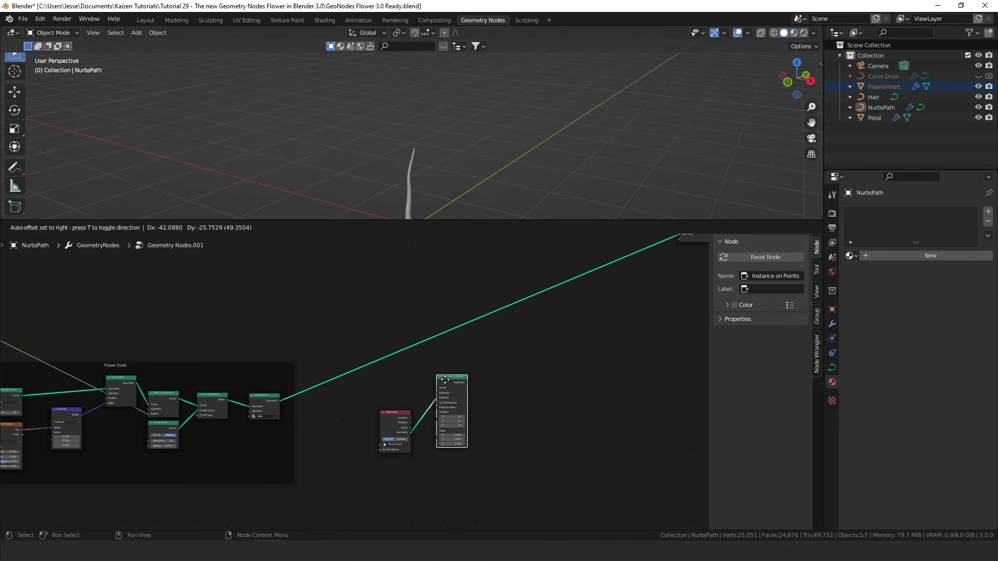
{"action": "scroll", "coordinate": [260, 407], "scroll_direction": "up", "scroll_amount": 2}
{"action": "left_click_drag", "start_coordinate": [259, 406], "coordinate": [374, 402]}
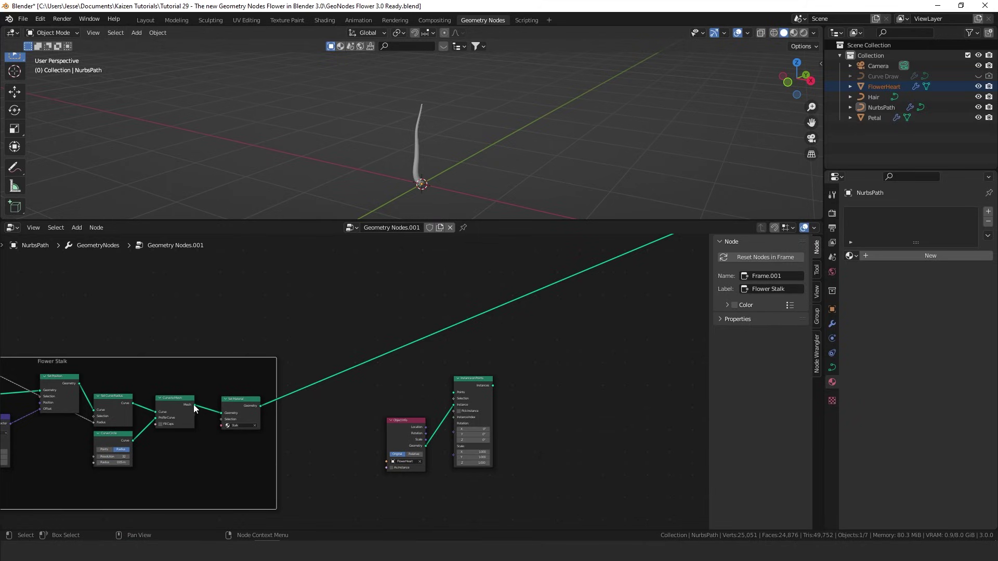
{"action": "left_click_drag", "start_coordinate": [195, 405], "coordinate": [453, 393]}
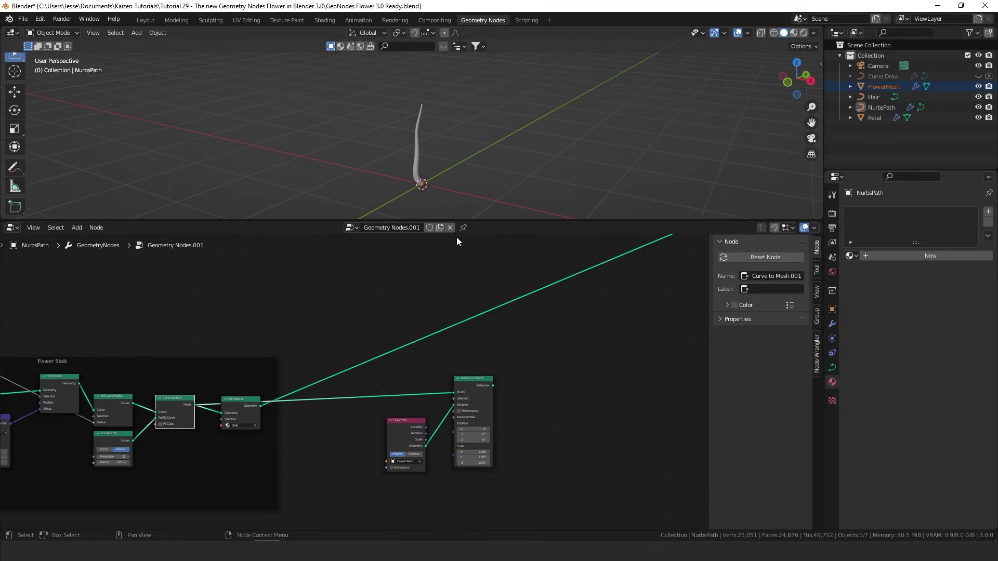
Connect the Instances output of Instance on Points to Group Output and view the result from another angle
{"action": "scroll", "coordinate": [503, 357], "scroll_direction": "down", "scroll_amount": 2}
{"action": "left_click_drag", "start_coordinate": [455, 384], "coordinate": [656, 258]}
{"action": "scroll", "coordinate": [424, 124], "scroll_direction": "down", "scroll_amount": 4}
{"action": "middle_click_drag", "start_coordinate": [424, 123], "coordinate": [396, 135]}
Cut the link from Curve to Mesh and connect the Flower Stalk's Set Position Geometry to the Points input instead
{"action": "scroll", "coordinate": [406, 458], "scroll_direction": "up", "scroll_amount": 4}
{"action": "right_click_drag", "start_coordinate": [437, 432], "coordinate": [406, 399], "text": "ctrl"}
{"action": "middle_click_drag", "start_coordinate": [313, 398], "coordinate": [481, 354]}
{"action": "left_click_drag", "start_coordinate": [229, 360], "coordinate": [633, 368]}
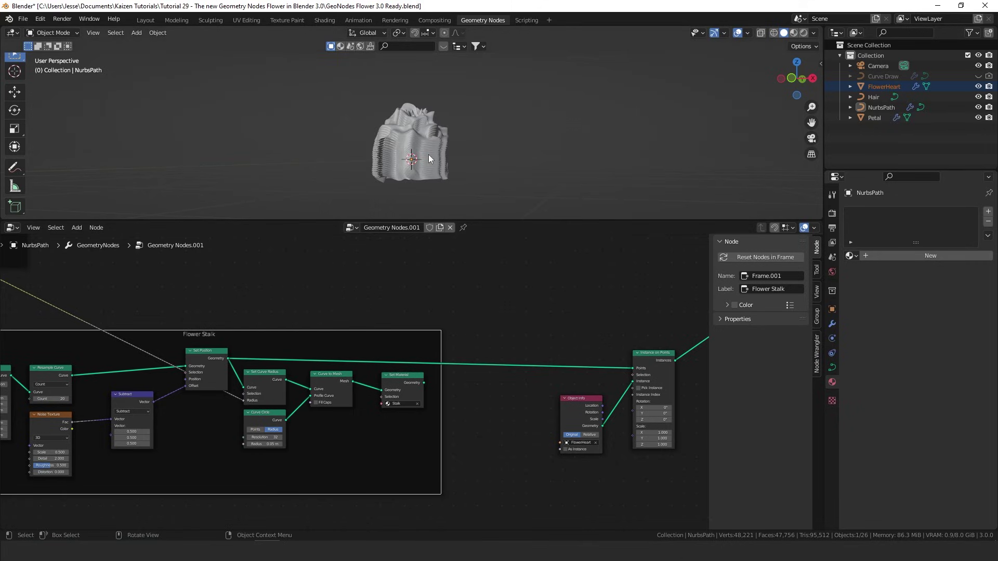
Move Instance on Points and the FlowerHeart Object Info node farther away from the Flower Stalk frame
{"action": "middle_click_drag", "start_coordinate": [557, 357], "coordinate": [432, 351]}
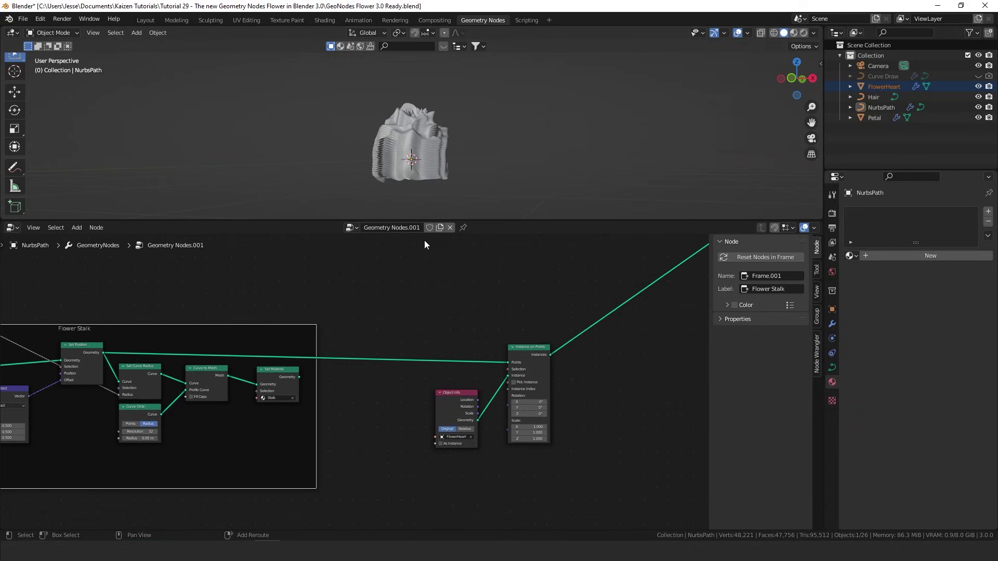
{"action": "left_click_drag", "start_coordinate": [536, 357], "coordinate": [553, 346]}
{"action": "left_click_drag", "start_coordinate": [464, 391], "coordinate": [497, 397]}
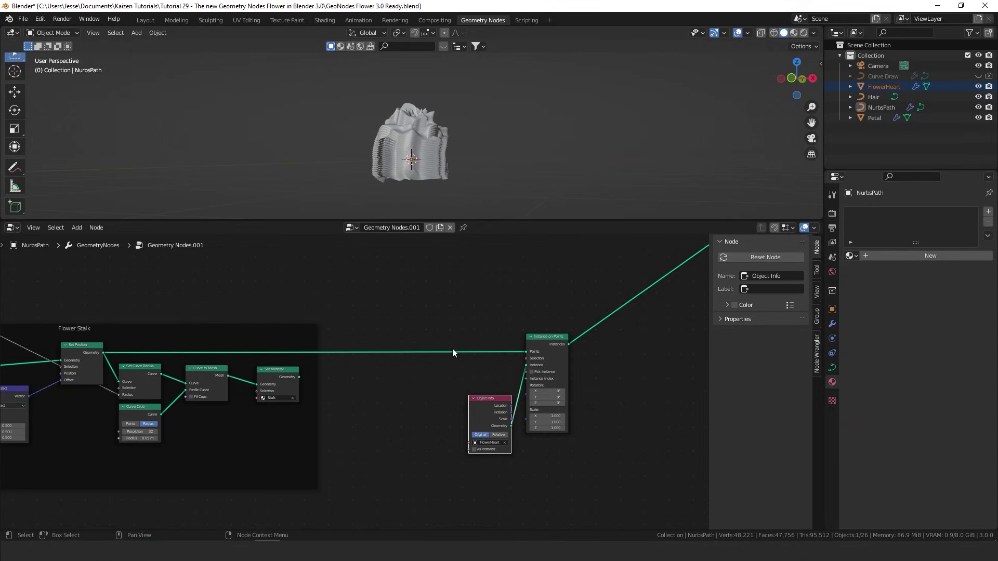
Add a ColorRamp beside Instance on Points and connect its Color output to the Selection input
{"action": "scroll", "coordinate": [413, 319], "scroll_direction": "down", "scroll_amount": 3}
{"action": "key", "text": "shift+a"}
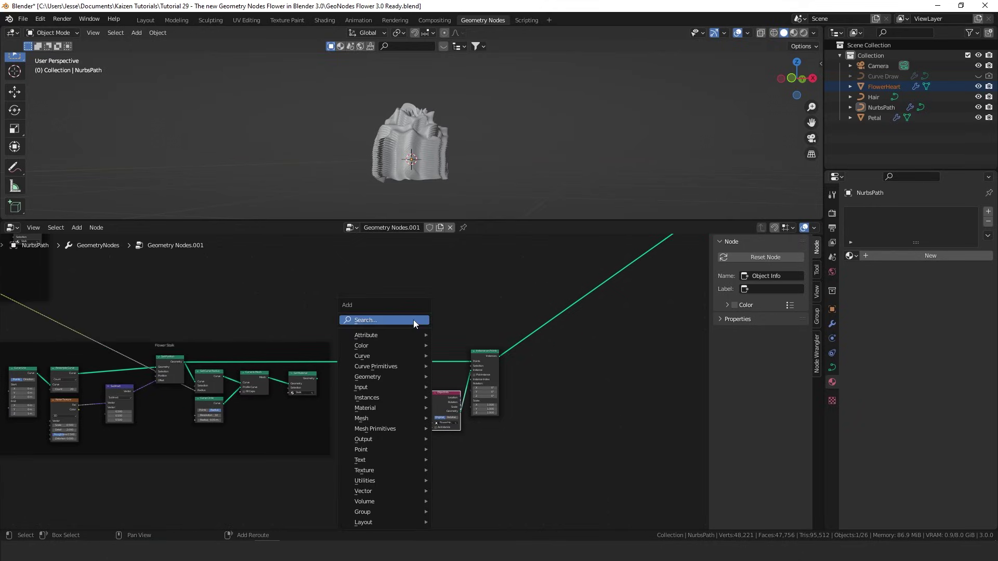
{"action": "left_click", "coordinate": [413, 320]}
{"action": "type", "text": "color"}
{"action": "key", "text": "Return"}
{"action": "left_click", "coordinate": [374, 376]}
{"action": "left_click_drag", "start_coordinate": [422, 382], "coordinate": [473, 369]}
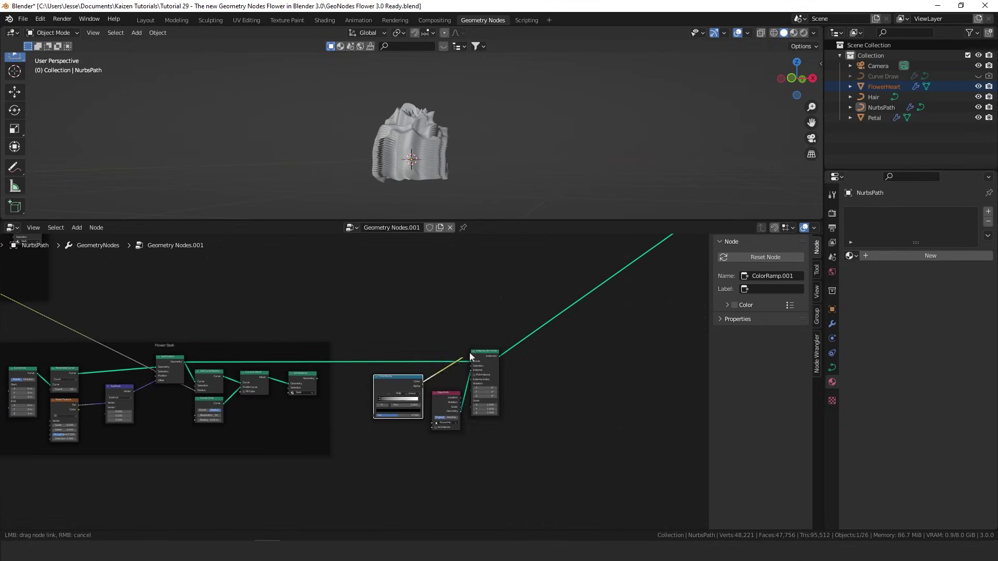
Connect the Stalk frame's Curve Parameter to the new ColorRamp's Fac input and set the ramp's interpolation to Constant
{"action": "scroll", "coordinate": [354, 382], "scroll_direction": "down", "scroll_amount": 3}
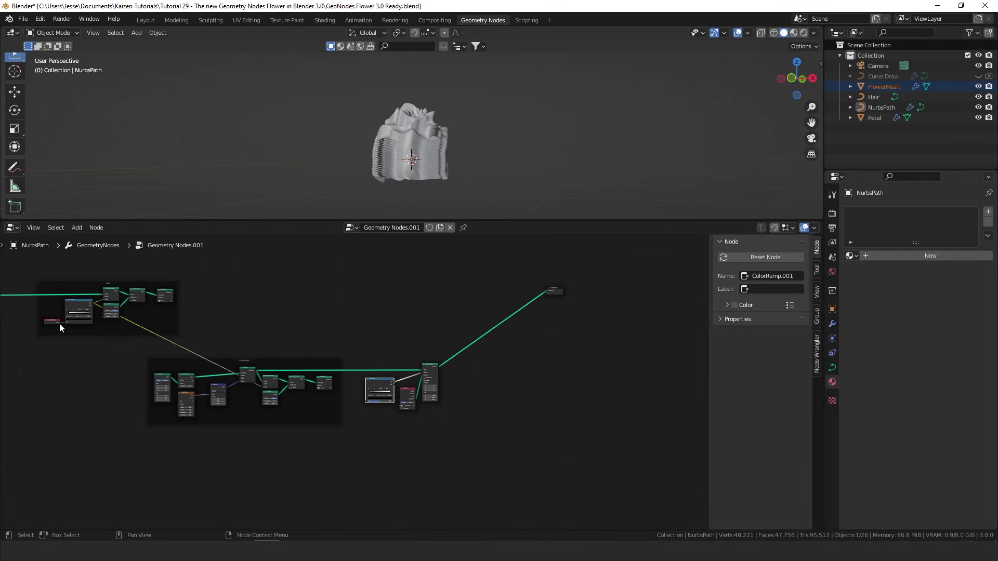
{"action": "left_click_drag", "start_coordinate": [60, 323], "coordinate": [367, 401]}
{"action": "scroll", "coordinate": [367, 401], "scroll_direction": "up", "scroll_amount": 7}
{"action": "left_click", "coordinate": [534, 414]}
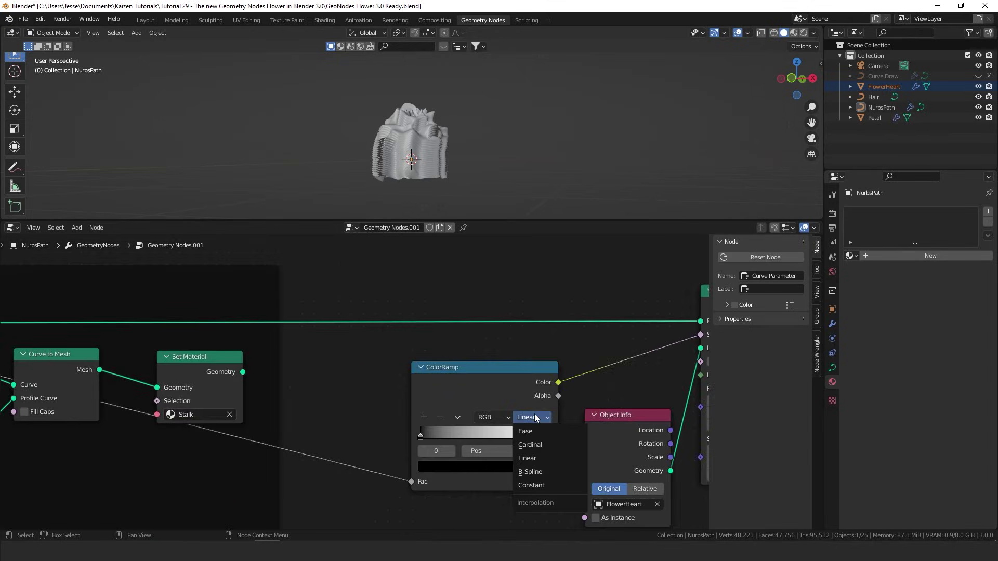
{"action": "left_click", "coordinate": [532, 487]}
Insert a Join Geometry node after Instance on Points and connect the Flower Stalk's Set Material Geometry to it
{"action": "middle_click_drag", "start_coordinate": [532, 482], "coordinate": [286, 452]}
{"action": "scroll", "coordinate": [456, 294], "scroll_direction": "down", "scroll_amount": 9}
{"action": "key", "text": "shift+a"}
{"action": "left_click", "coordinate": [456, 294]}
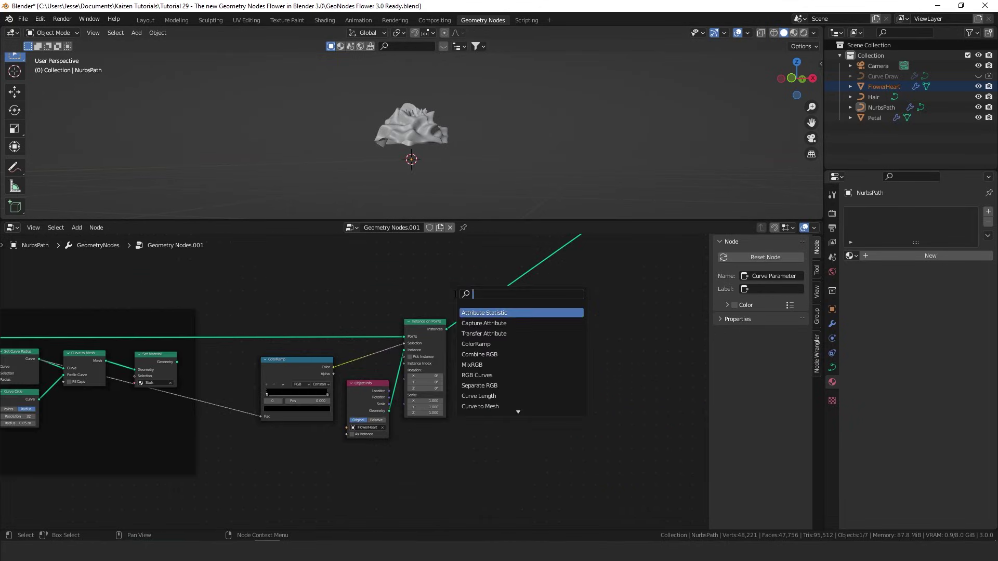
{"action": "type", "text": "join"}
{"action": "left_click", "coordinate": [480, 323]}
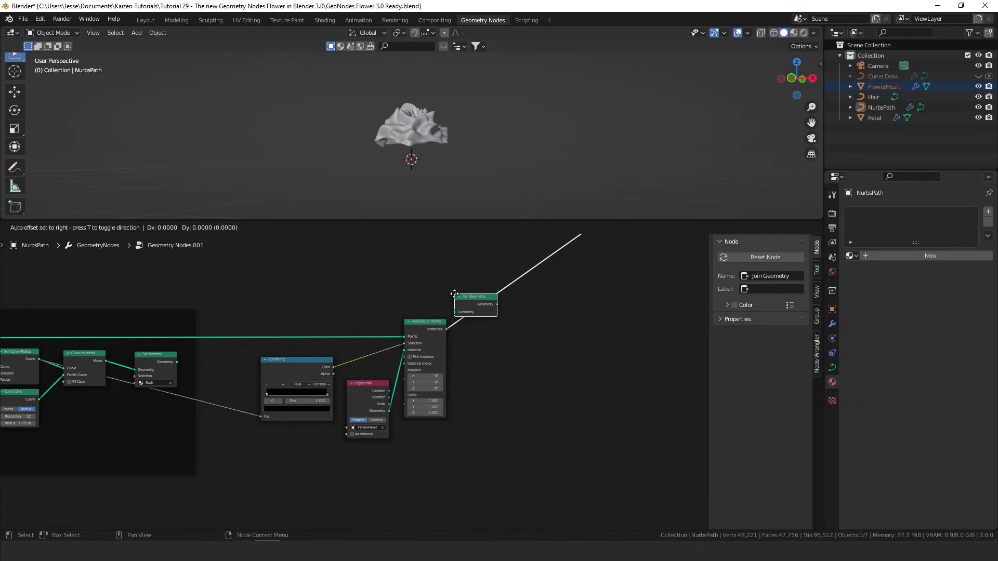
{"action": "left_click", "coordinate": [512, 317]}
{"action": "left_click_drag", "start_coordinate": [177, 361], "coordinate": [475, 314]}
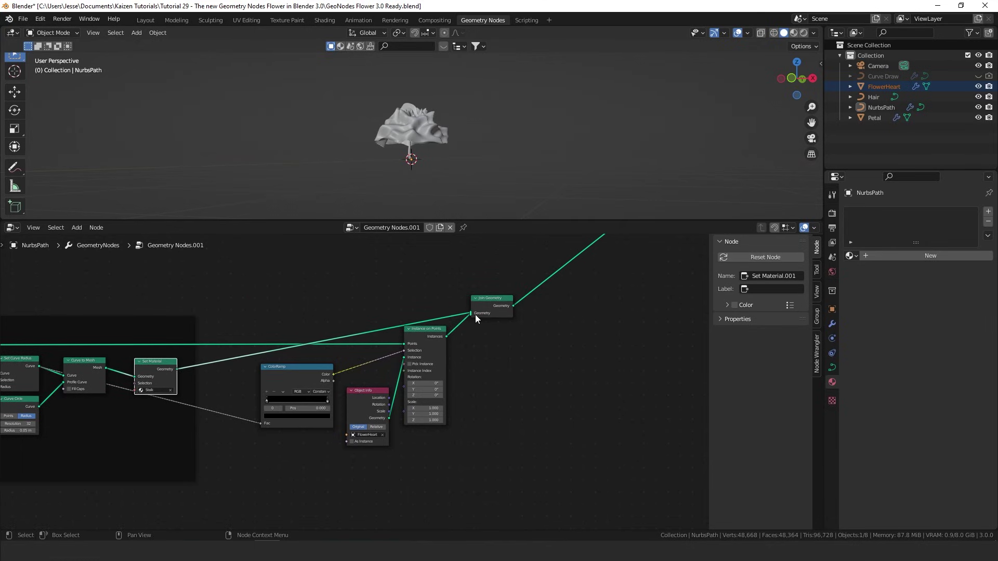
Set the X, Y and Z scale of Instance on Points to 0.15 and check the flower head in the viewport
{"action": "scroll", "coordinate": [431, 170], "scroll_direction": "up", "scroll_amount": 5}
{"action": "middle_click_drag", "start_coordinate": [419, 160], "coordinate": [418, 110]}
{"action": "scroll", "coordinate": [464, 456], "scroll_direction": "up", "scroll_amount": 2}
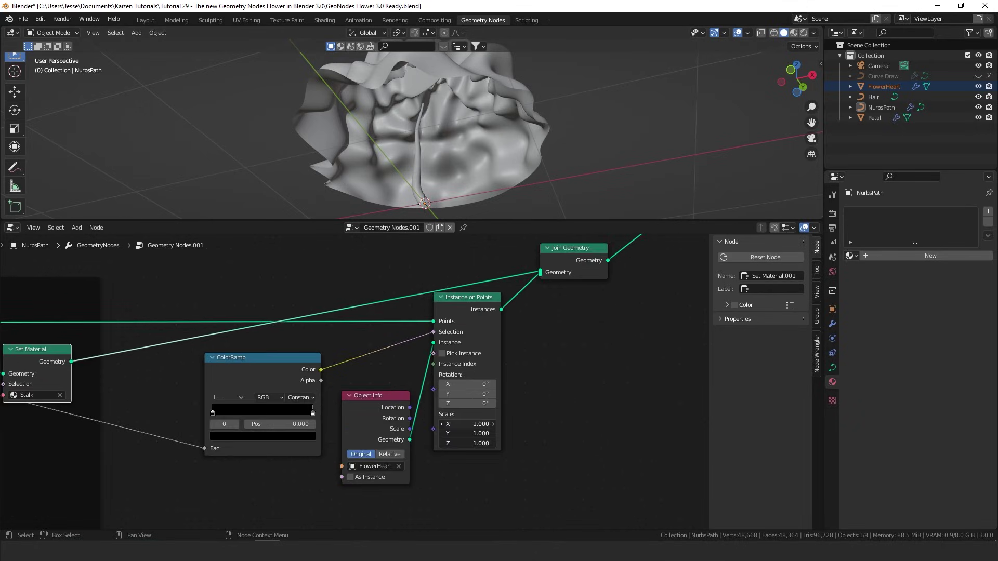
{"action": "left_click_drag", "start_coordinate": [475, 425], "coordinate": [475, 443]}
{"action": "type", "text": ".15"}
{"action": "key", "text": "Return"}
{"action": "middle_click_drag", "start_coordinate": [510, 142], "coordinate": [444, 150]}
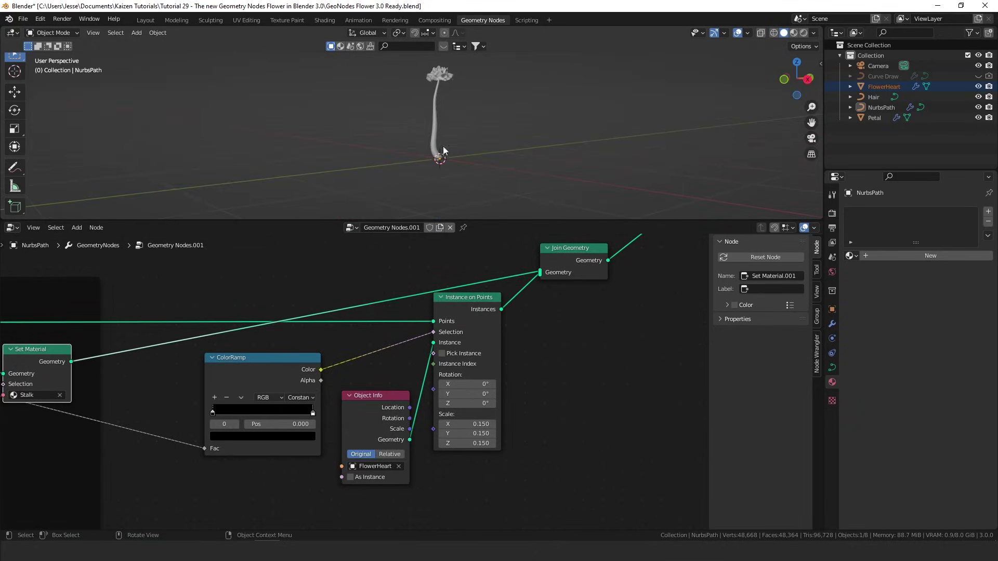
Try a Noise Texture scale of 1.1 in the Flower Stalk frame and set it back to 0.5
{"action": "middle_click_drag", "start_coordinate": [211, 431], "coordinate": [190, 504]}
{"action": "left_click_drag", "start_coordinate": [180, 480], "coordinate": [216, 479]}
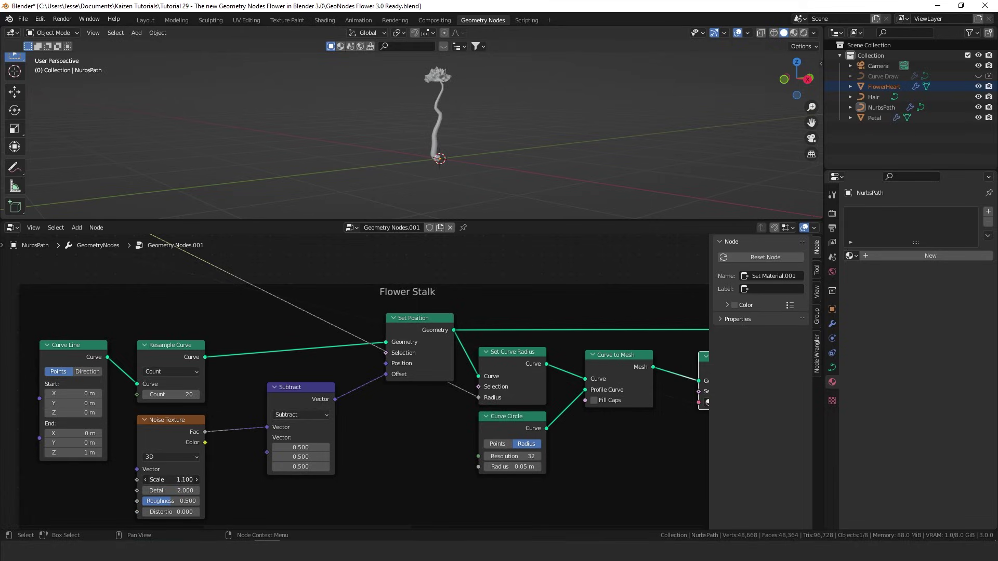
{"action": "left_click", "coordinate": [181, 480]}
{"action": "type", "text": ".5"}
{"action": "key", "text": "Return"}
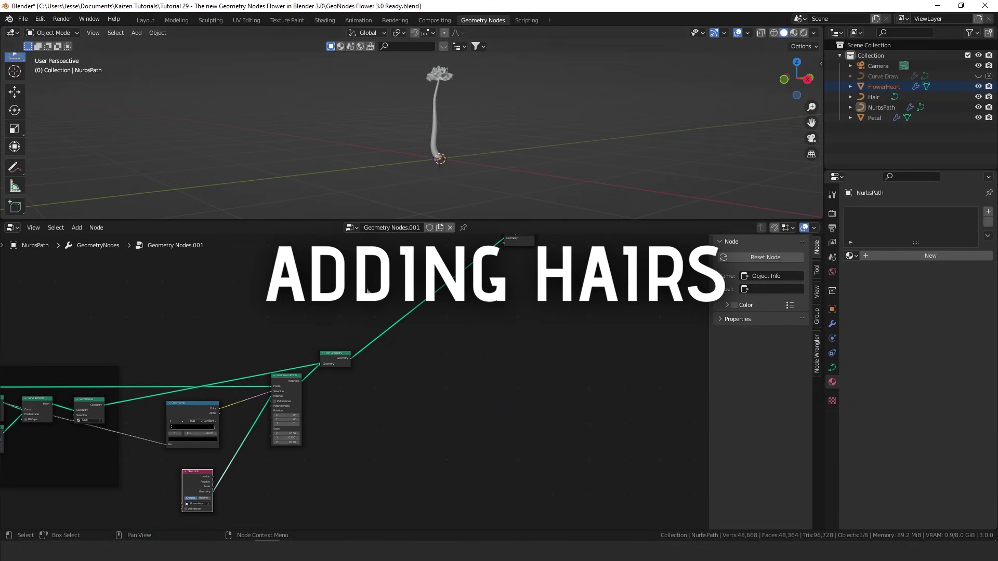
Bring the Hair object into the node tree as an Object Info node below the FlowerHeart one
{"action": "scroll", "coordinate": [515, 345], "scroll_direction": "up", "scroll_amount": 4}
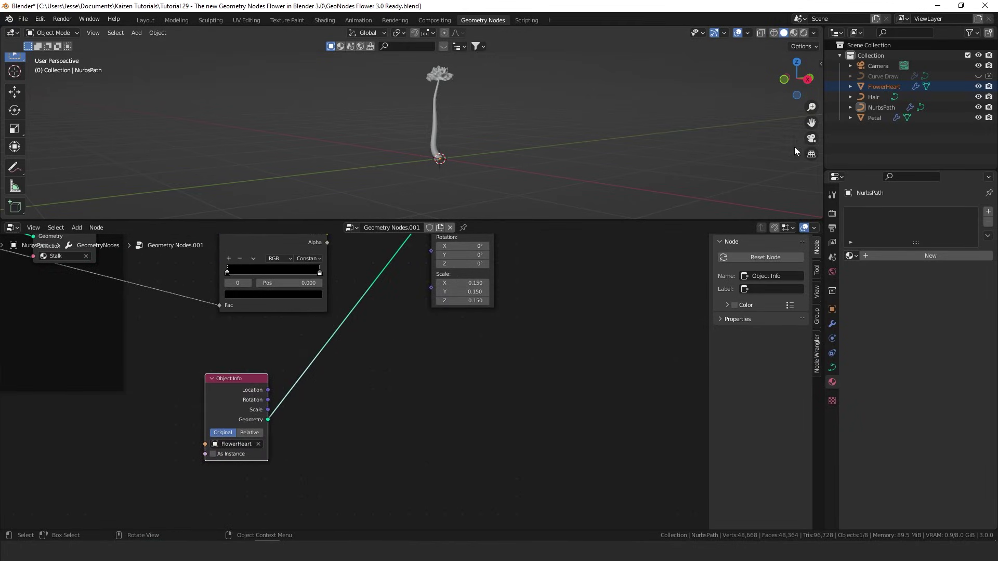
{"action": "left_click_drag", "start_coordinate": [865, 98], "coordinate": [345, 487]}
{"action": "scroll", "coordinate": [415, 438], "scroll_direction": "down", "scroll_amount": 7}
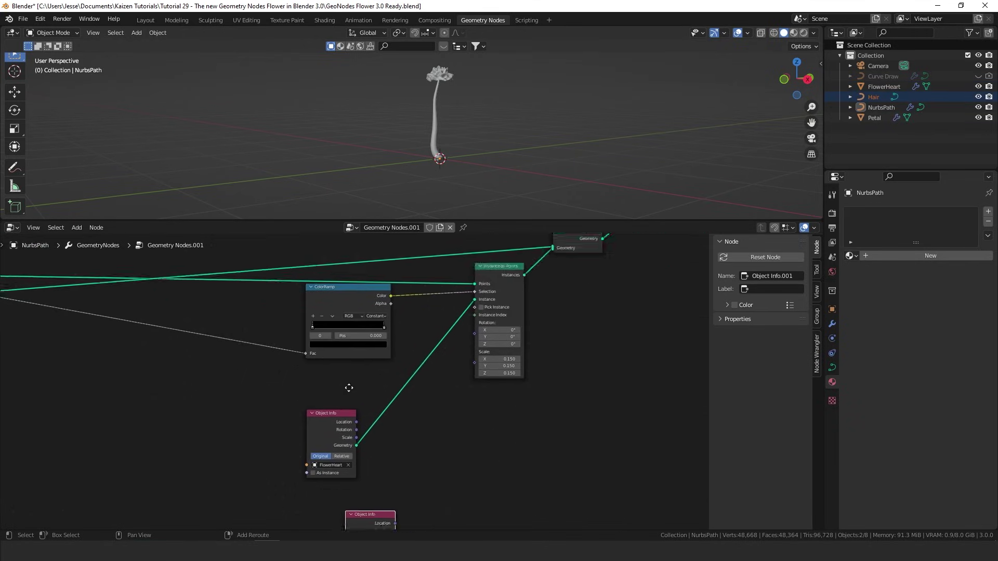
Insert a Distribute Points on Faces node on the link from the FlowerHeart Object Info's Geometry
{"action": "middle_click_drag", "start_coordinate": [349, 388], "coordinate": [340, 338], "text": "shift"}
{"action": "key", "text": "shift+a"}
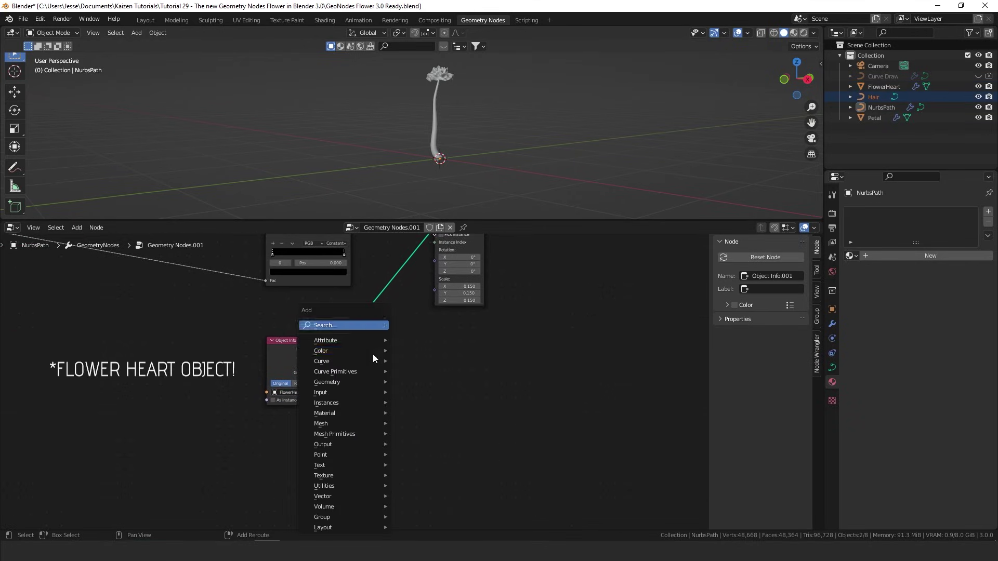
{"action": "left_click", "coordinate": [371, 328]}
{"action": "type", "text": "dis"}
{"action": "key", "text": "Return"}
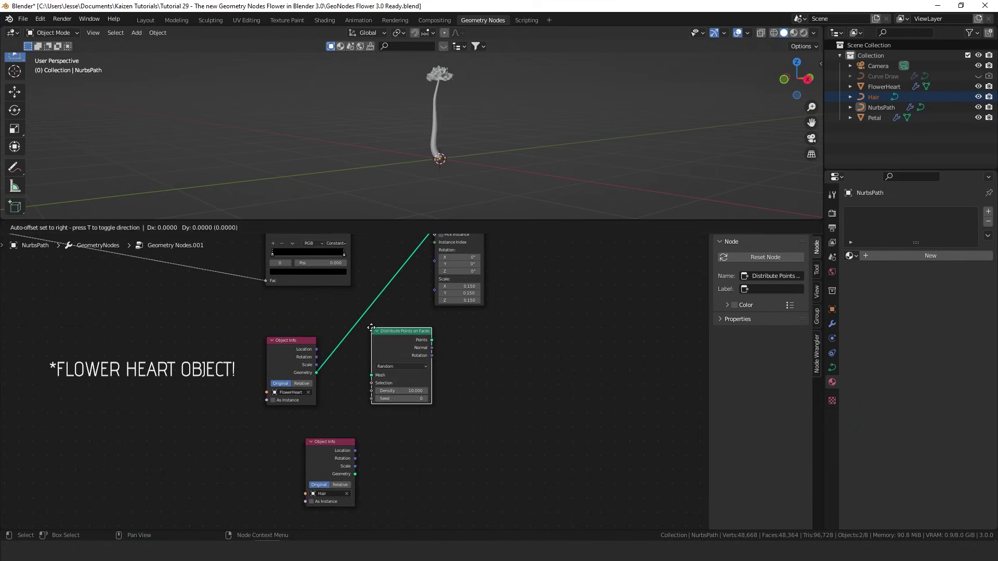
{"action": "left_click", "coordinate": [350, 297]}
Insert an Instance on Points node after Distribute Points on Faces and connect the Hair Object Info's Geometry to its Instance input
{"action": "scroll", "coordinate": [440, 162], "scroll_direction": "up", "scroll_amount": 3}
{"action": "scroll", "coordinate": [464, 105], "scroll_direction": "up", "scroll_amount": 5}
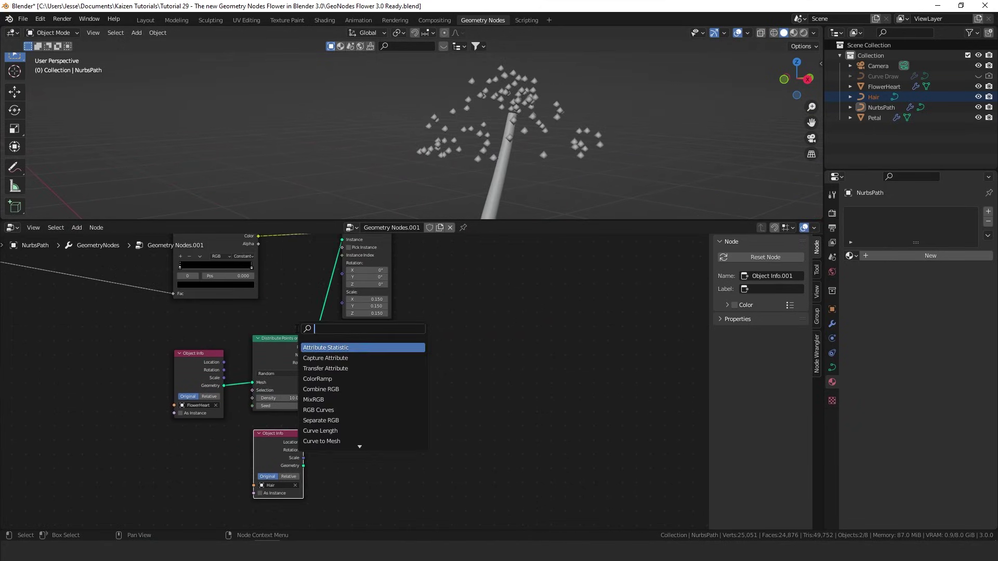
{"action": "type", "text": "instance"}
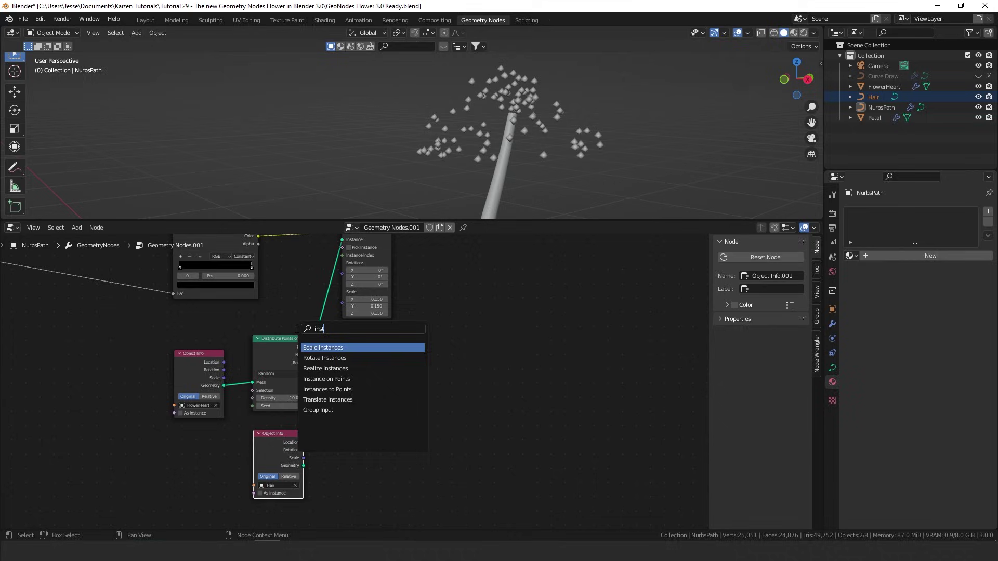
{"action": "key", "text": "Down"}
{"action": "key", "text": "Down"}
{"action": "key", "text": "Down"}
{"action": "key", "text": "Return"}
{"action": "left_click", "coordinate": [302, 336]}
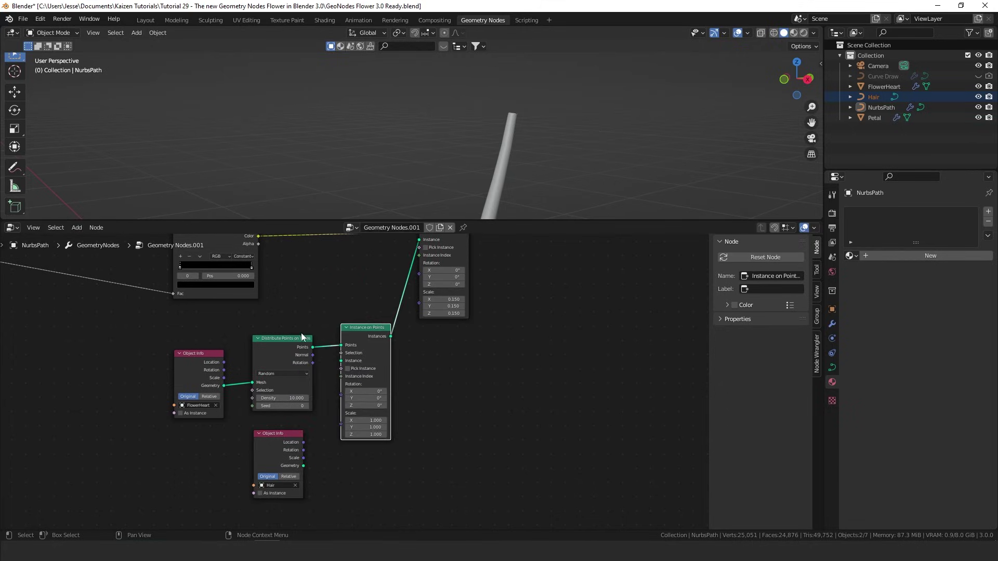
{"action": "left_click_drag", "start_coordinate": [303, 466], "coordinate": [342, 361]}
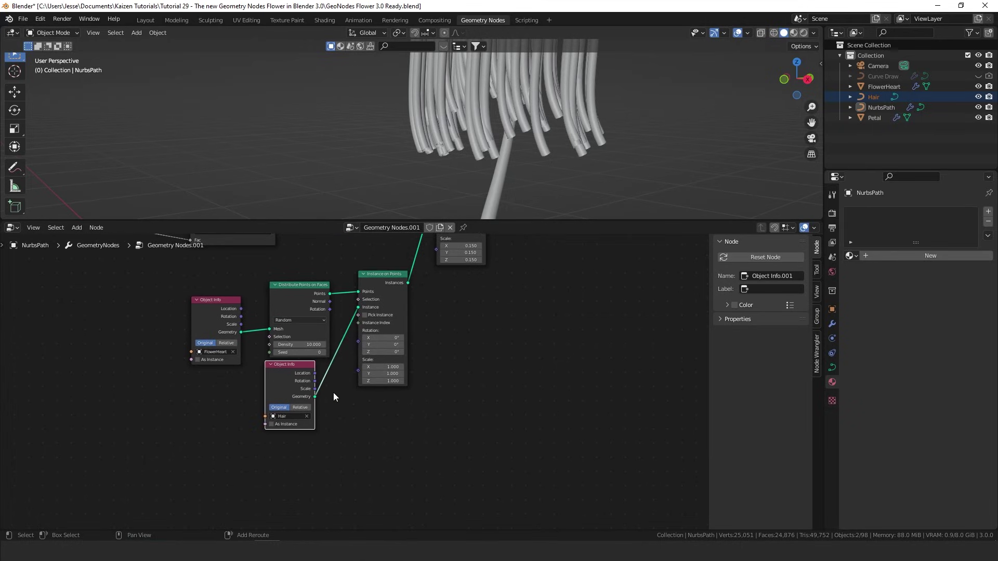
Add a Random Value node below the Hair Object Info and connect its Value to the hair Instance on Points' Scale
{"action": "key", "text": "shift+a"}
{"action": "left_click", "coordinate": [319, 325]}
{"action": "type", "text": "random"}
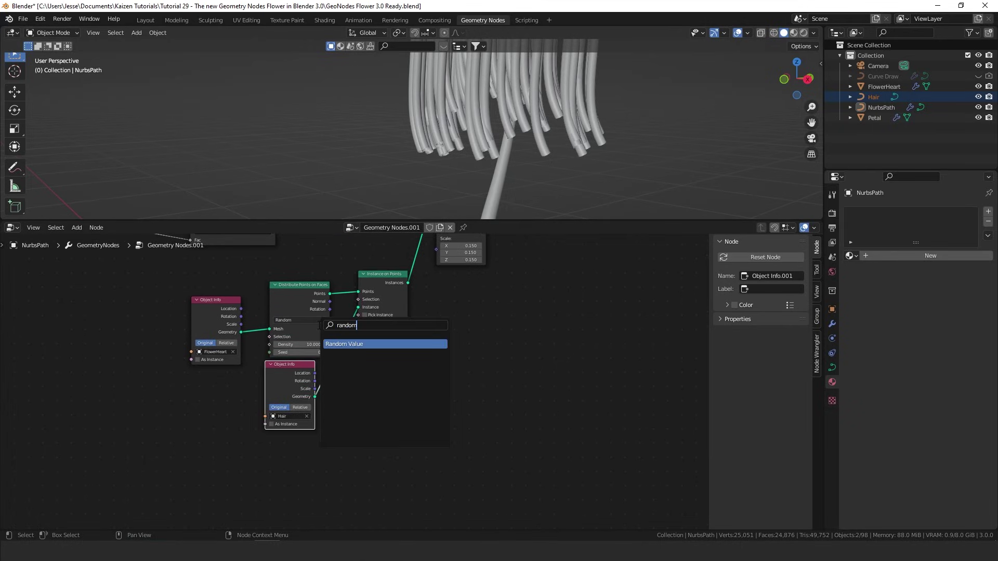
{"action": "key", "text": "Return"}
{"action": "left_click", "coordinate": [264, 438]}
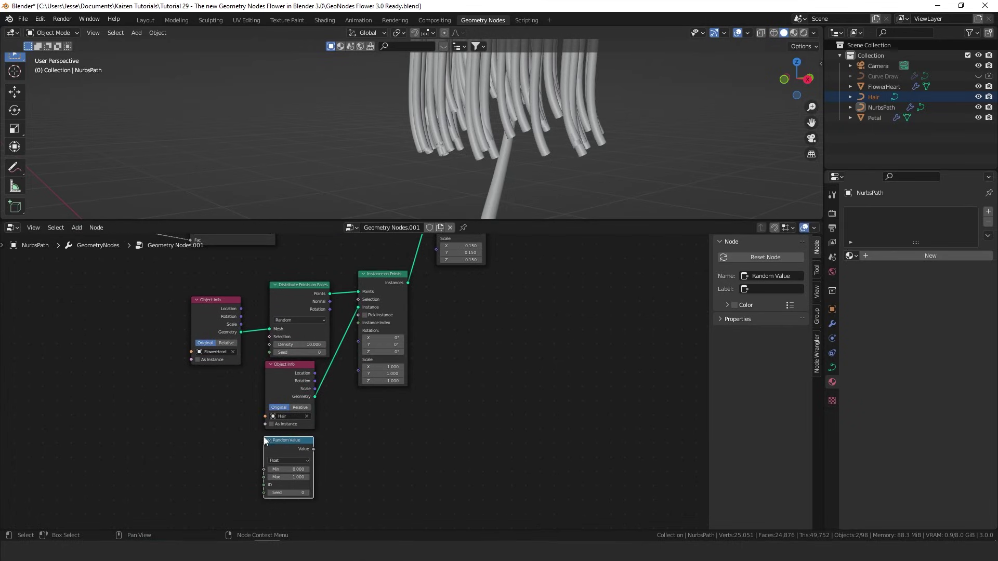
{"action": "left_click_drag", "start_coordinate": [313, 450], "coordinate": [346, 413]}
{"action": "left_click_drag", "start_coordinate": [360, 370], "coordinate": [359, 370]}
Set the Random Value's minimum to 0.1 and maximum to 0.15
{"action": "left_click", "coordinate": [297, 469]}
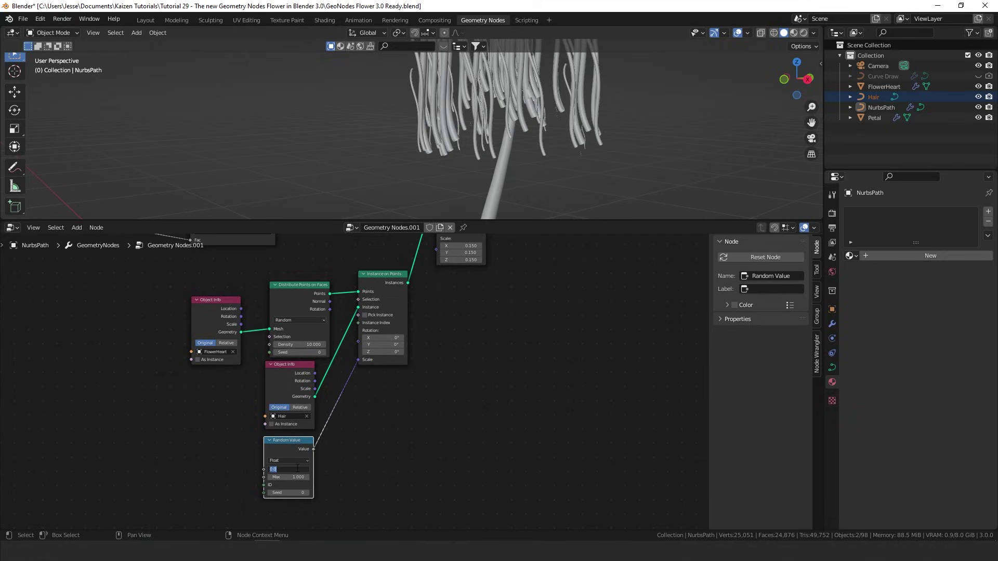
{"action": "type", "text": "0.1"}
{"action": "left_click", "coordinate": [291, 476]}
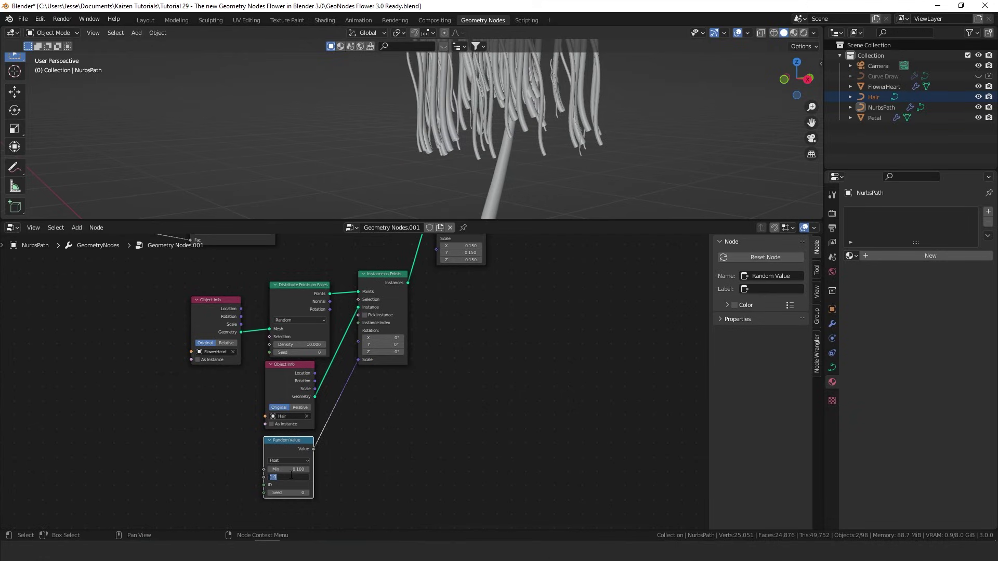
{"action": "key", "text": "Return"}
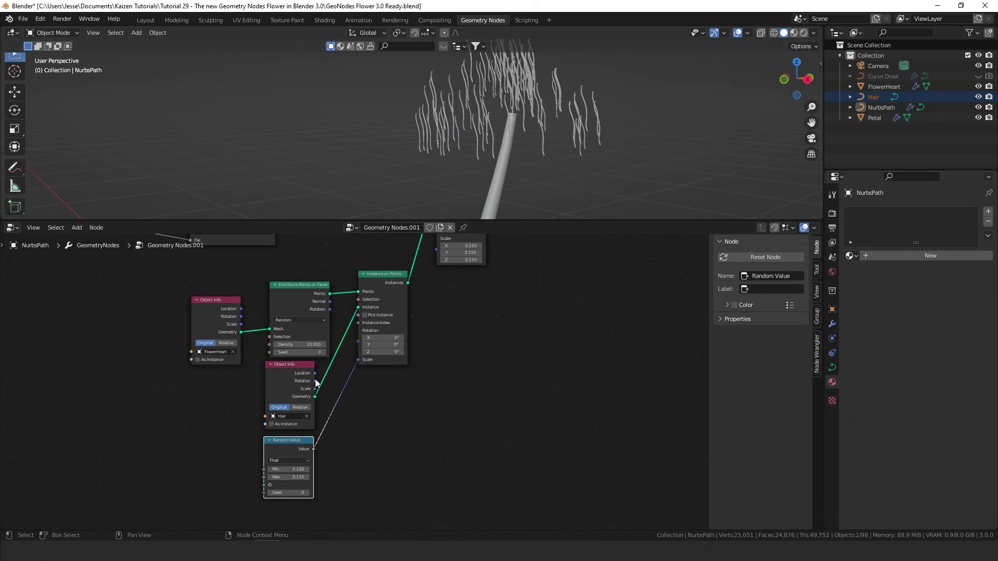
Connect the Distribute Points on Faces' Rotation output to the hair Instance on Points' Rotation
{"action": "middle_click_drag", "start_coordinate": [328, 351], "coordinate": [317, 376]}
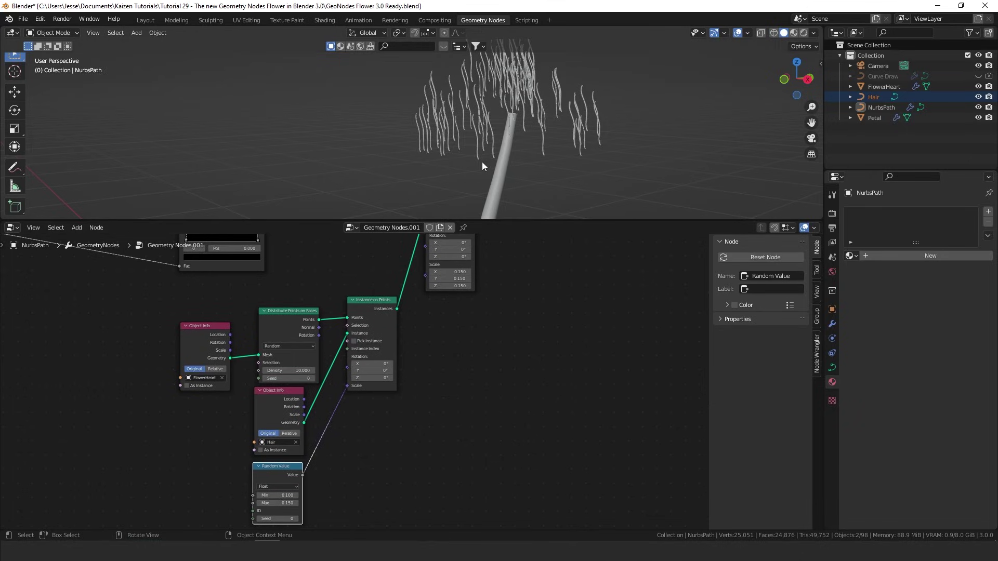
{"action": "left_click", "coordinate": [299, 311]}
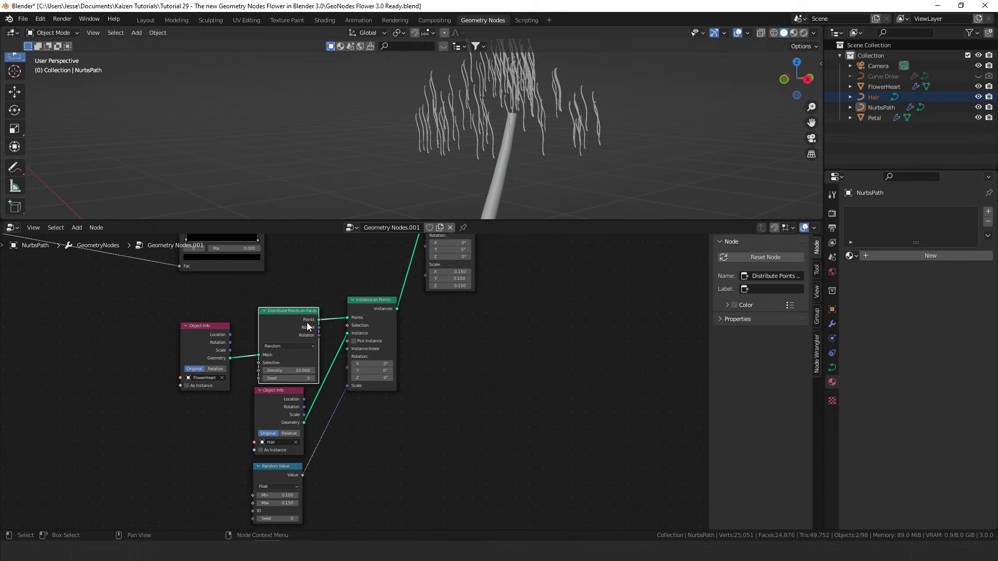
{"action": "left_click_drag", "start_coordinate": [318, 336], "coordinate": [348, 357]}
{"action": "middle_click_drag", "start_coordinate": [471, 130], "coordinate": [503, 121]}
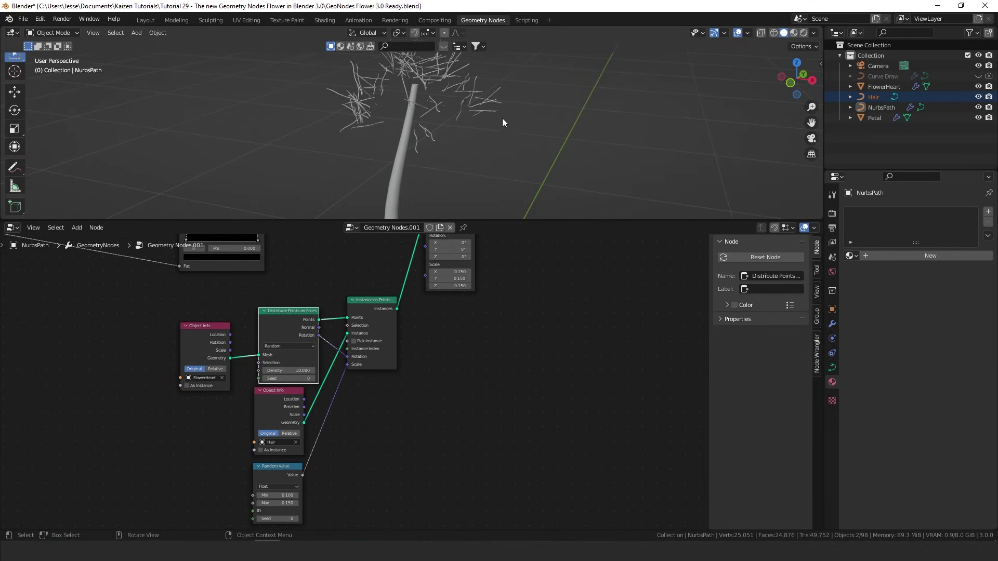
Set the Distribute Points on Faces density to 20
{"action": "middle_click_drag", "start_coordinate": [422, 95], "coordinate": [412, 135], "text": "shift"}
{"action": "double_click", "coordinate": [292, 370]}
{"action": "type", "text": "20"}
{"action": "key", "text": "Return"}
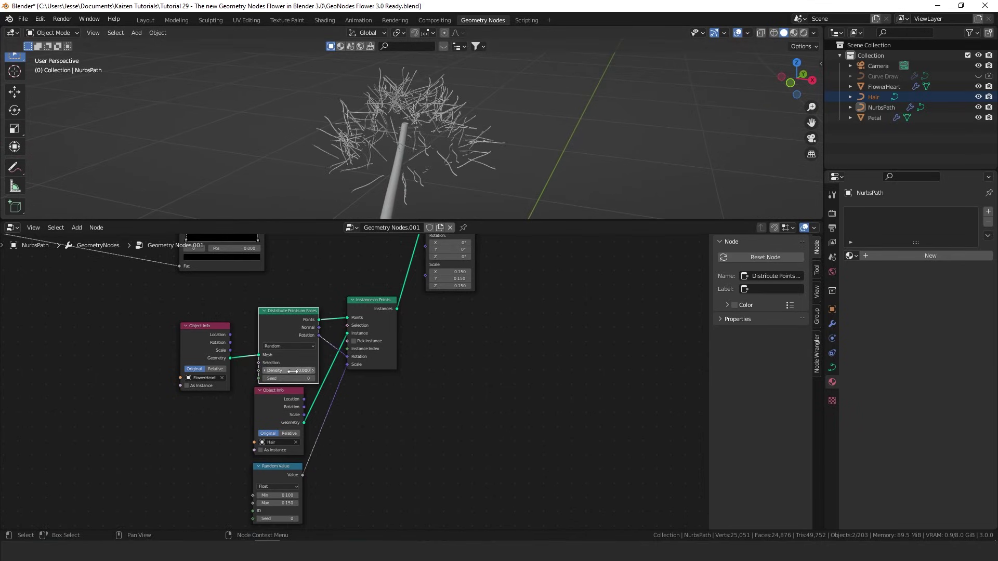
{"action": "mouse_move", "coordinate": [430, 96]}
{"action": "middle_mouse_down"}
{"action": "mouse_move", "coordinate": [479, 98]}
{"action": "mouse_move", "coordinate": [410, 97]}
{"action": "middle_mouse_up"}
Insert a Join Geometry node after the hair Instance on Points, before the heart Instance on Points
{"action": "middle_click_drag", "start_coordinate": [410, 324], "coordinate": [431, 384]}
{"action": "key", "text": "shift+a"}
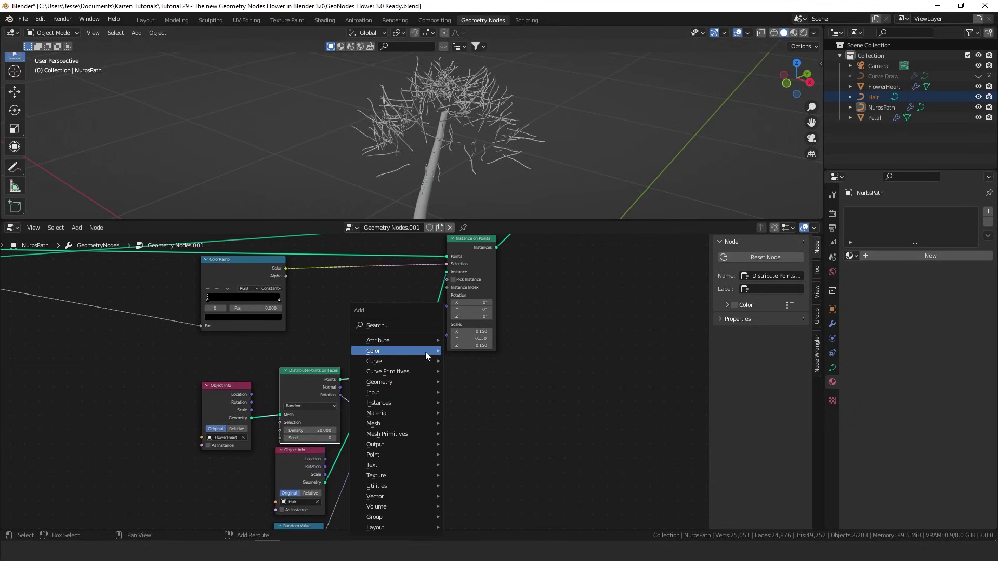
{"action": "left_click", "coordinate": [415, 327]}
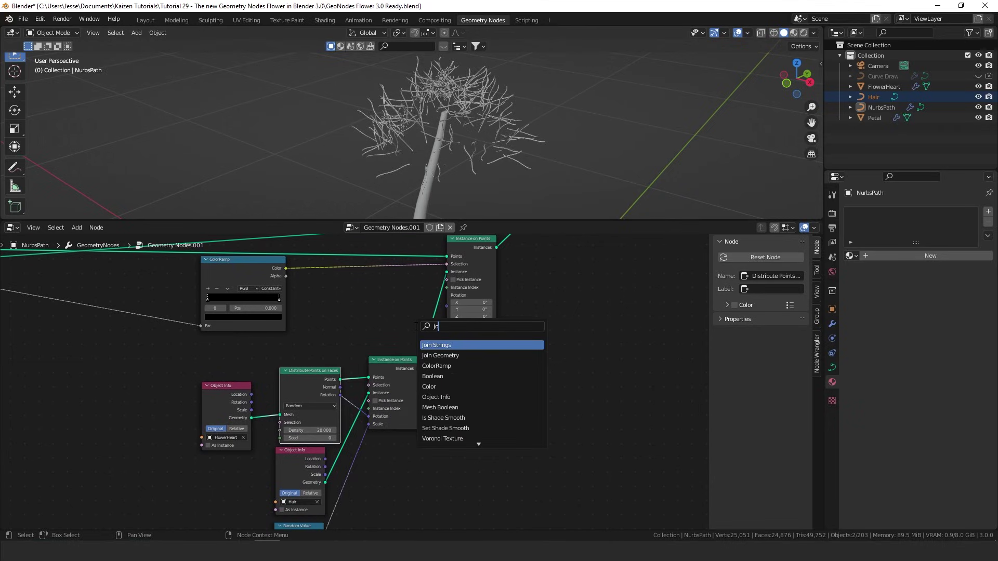
{"action": "type", "text": "join"}
{"action": "key", "text": "Return"}
{"action": "left_click", "coordinate": [415, 327]}
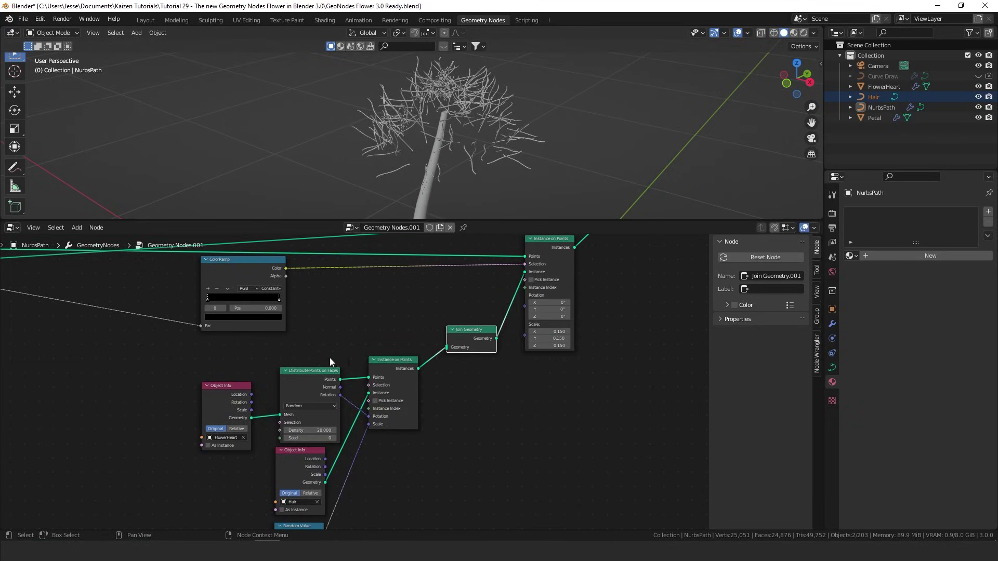
Connect the FlowerHeart Object Info's Geometry to the new Join Geometry node alongside the hairs
{"action": "left_click_drag", "start_coordinate": [251, 417], "coordinate": [448, 347]}
{"action": "scroll", "coordinate": [467, 151], "scroll_direction": "down", "scroll_amount": 2}
{"action": "middle_click_drag", "start_coordinate": [467, 151], "coordinate": [504, 219]}
{"action": "scroll", "coordinate": [504, 167], "scroll_direction": "down", "scroll_amount": 2}
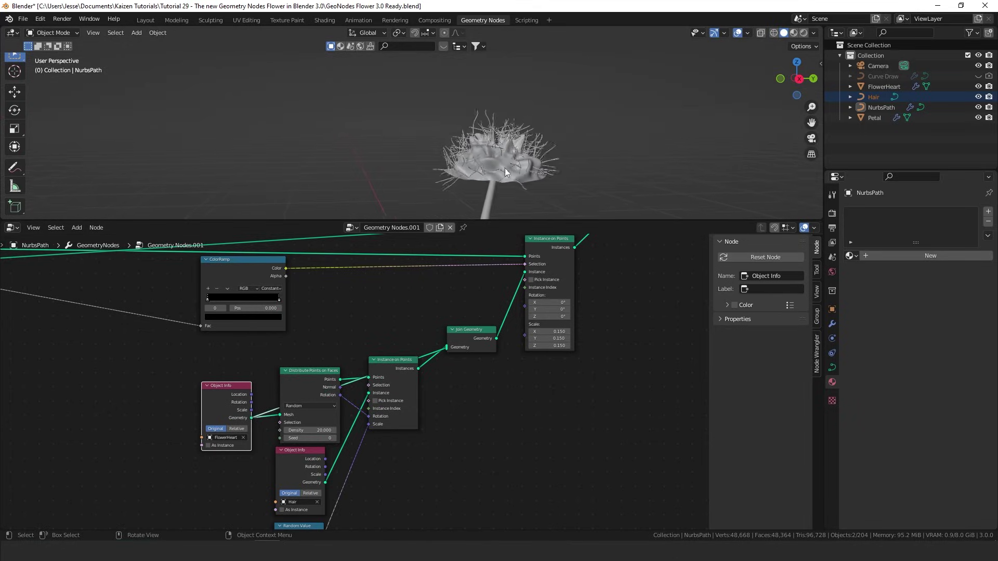
Add a frame around the heart and hair nodes and label it Heart
{"action": "middle_click_drag", "start_coordinate": [520, 361], "coordinate": [374, 465]}
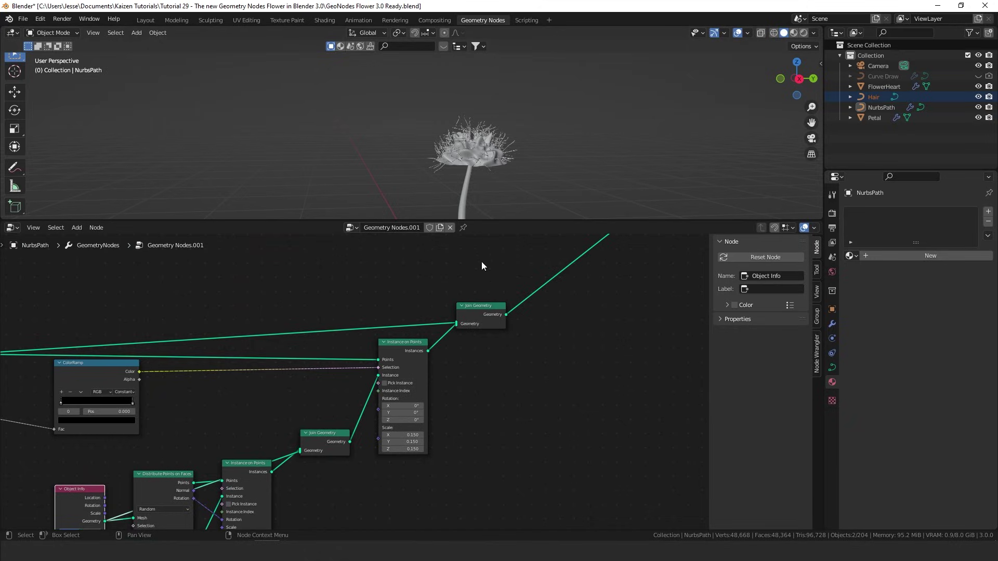
{"action": "scroll", "coordinate": [476, 339], "scroll_direction": "down", "scroll_amount": 5}
{"action": "key", "text": "shift+a"}
{"action": "type", "text": "frame"}
{"action": "key", "text": "Return"}
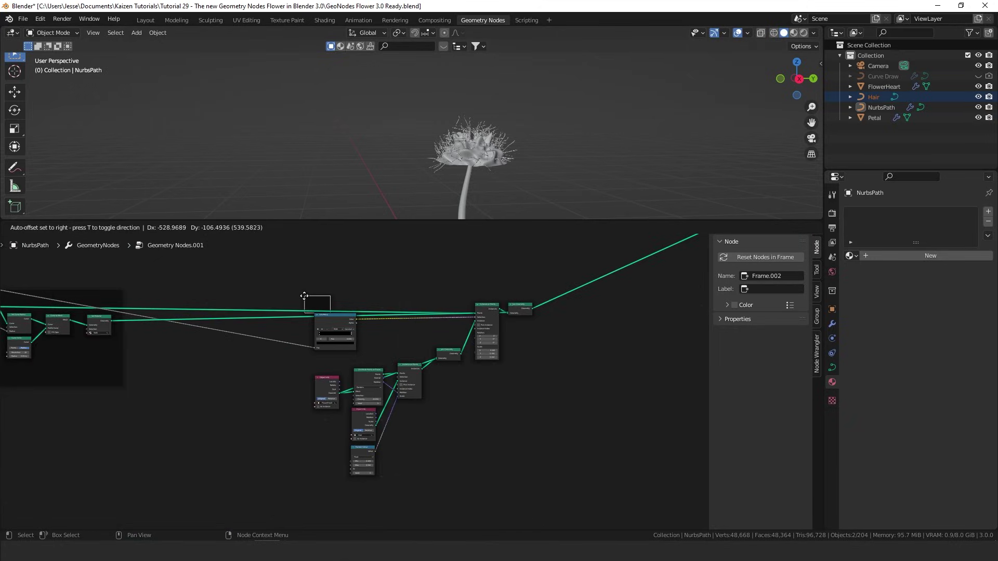
{"action": "left_click", "coordinate": [306, 296]}
{"action": "left_click_drag", "start_coordinate": [330, 311], "coordinate": [529, 478]}
{"action": "left_click", "coordinate": [770, 290]}
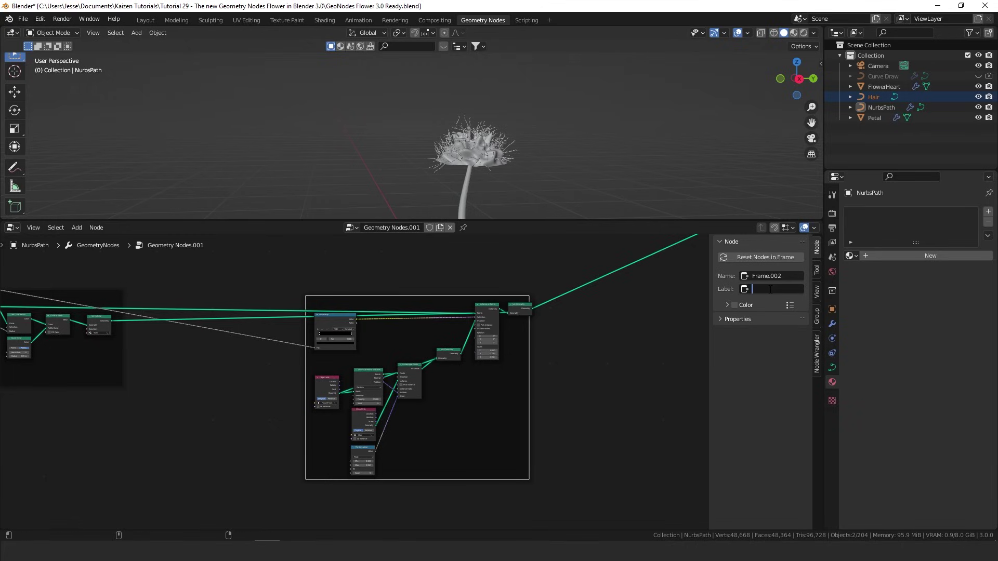
{"action": "type", "text": "Heart"}
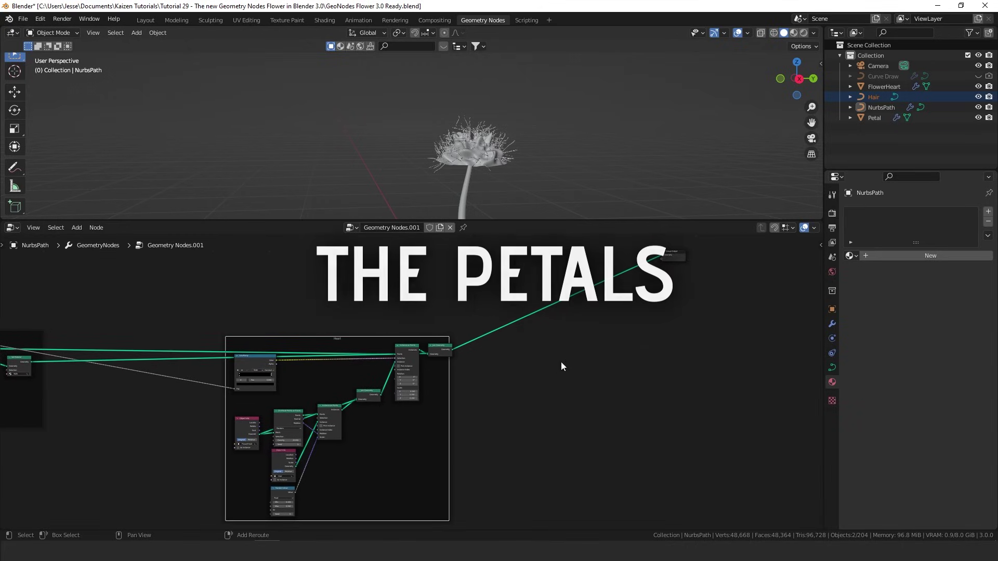
Add the Petal object to the node tree as an Object Info node beside the Heart frame
{"action": "left_click", "coordinate": [900, 119]}
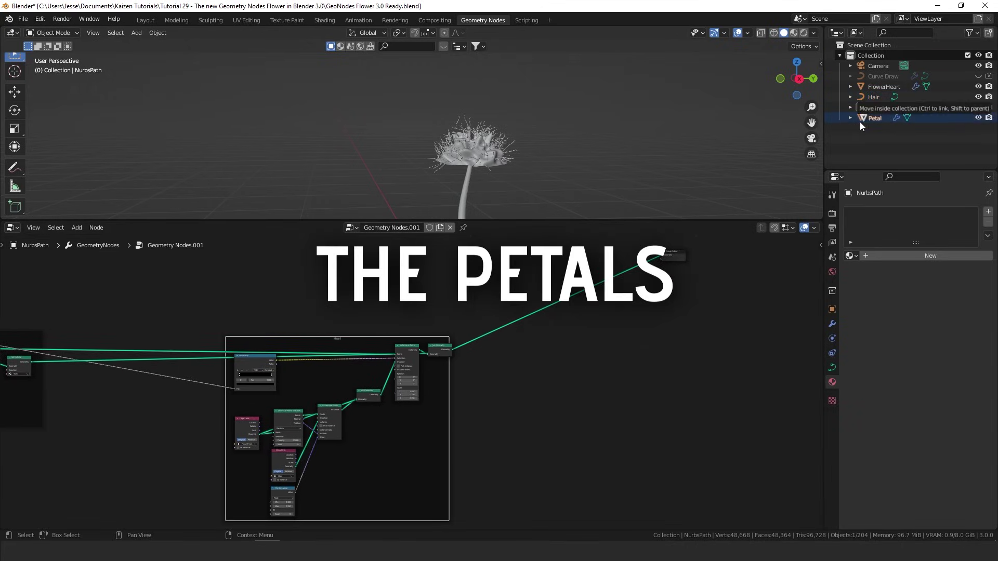
{"action": "left_click_drag", "start_coordinate": [860, 122], "coordinate": [544, 345]}
{"action": "scroll", "coordinate": [544, 345], "scroll_direction": "up", "scroll_amount": 8}
{"action": "middle_click_drag", "start_coordinate": [623, 348], "coordinate": [423, 385]}
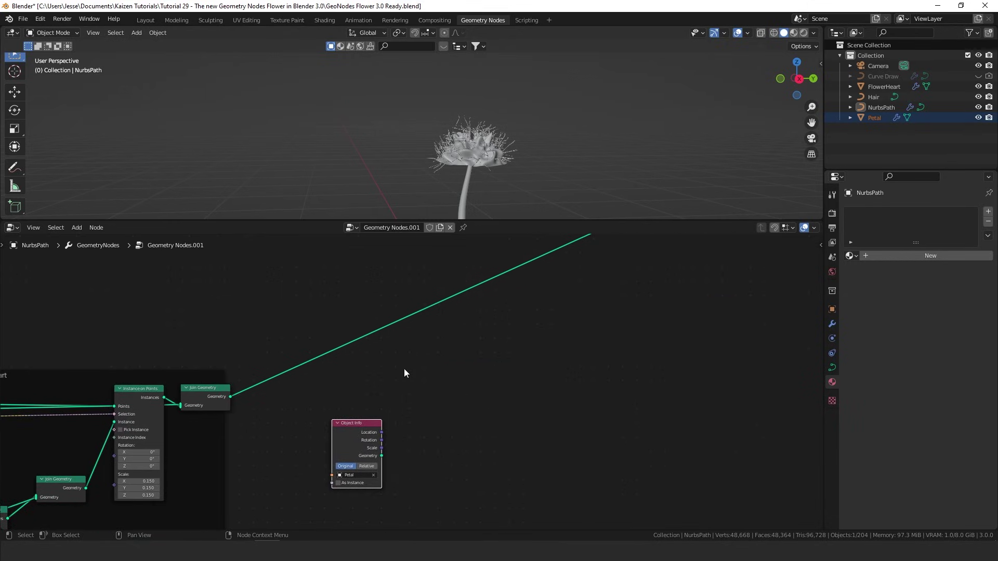
Add an Instance on Points node and connect the Petal Object Info's Geometry to its Instance input
{"action": "key", "text": "shift+a"}
{"action": "left_click", "coordinate": [456, 326]}
{"action": "type", "text": "inst"}
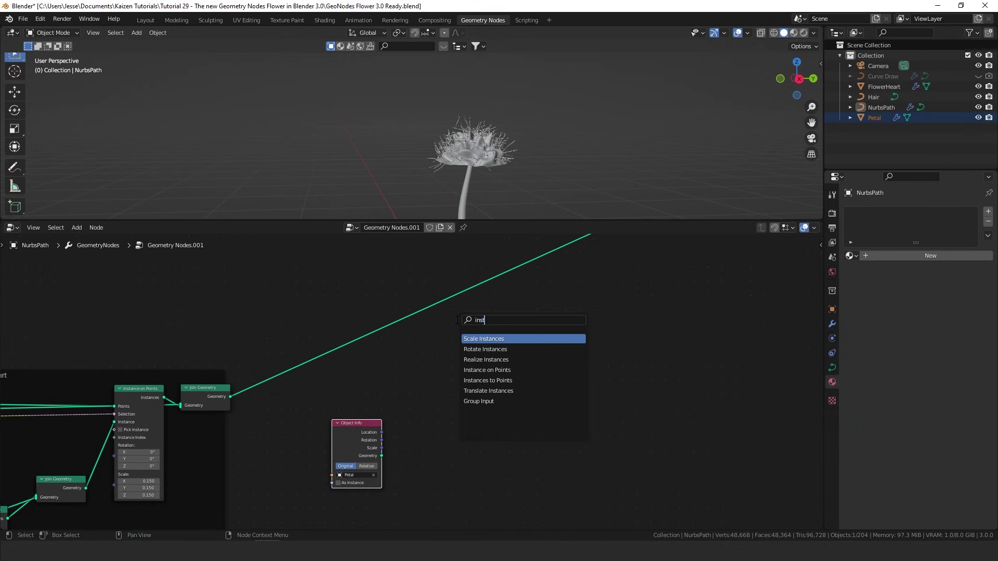
{"action": "type", "text": "a"}
{"action": "left_click", "coordinate": [486, 370]}
{"action": "left_click", "coordinate": [487, 418]}
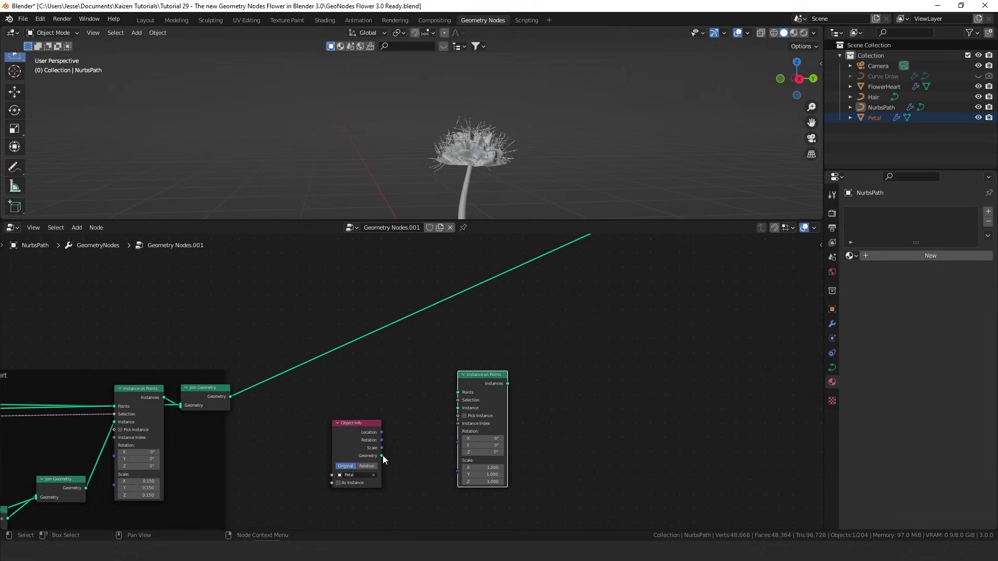
{"action": "left_click_drag", "start_coordinate": [382, 456], "coordinate": [460, 409]}
Connect the Flower Stalk curve's geometry to the petal Instance on Points' Points input
{"action": "scroll", "coordinate": [414, 385], "scroll_direction": "down", "scroll_amount": 4}
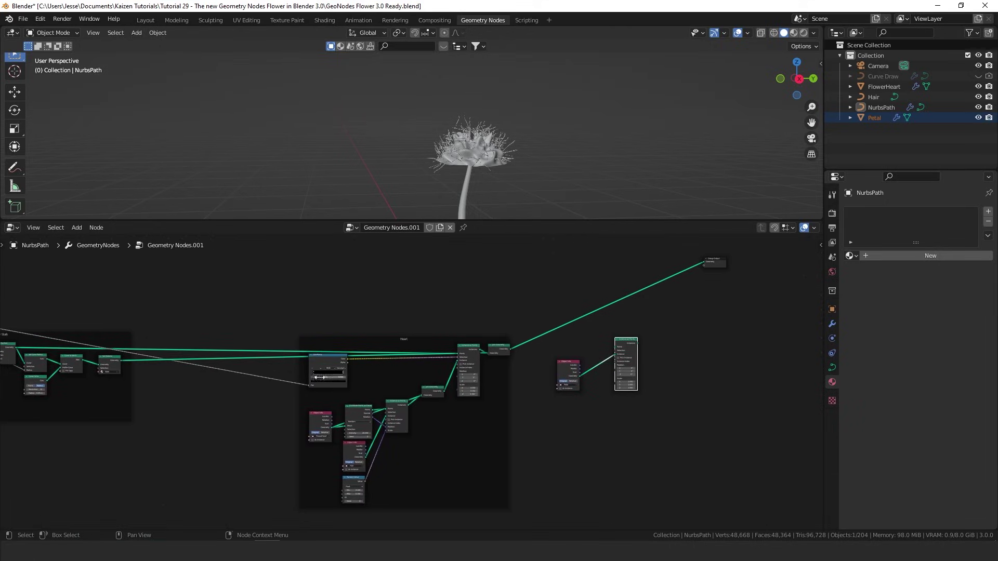
{"action": "middle_click_drag", "start_coordinate": [96, 351], "coordinate": [89, 363]}
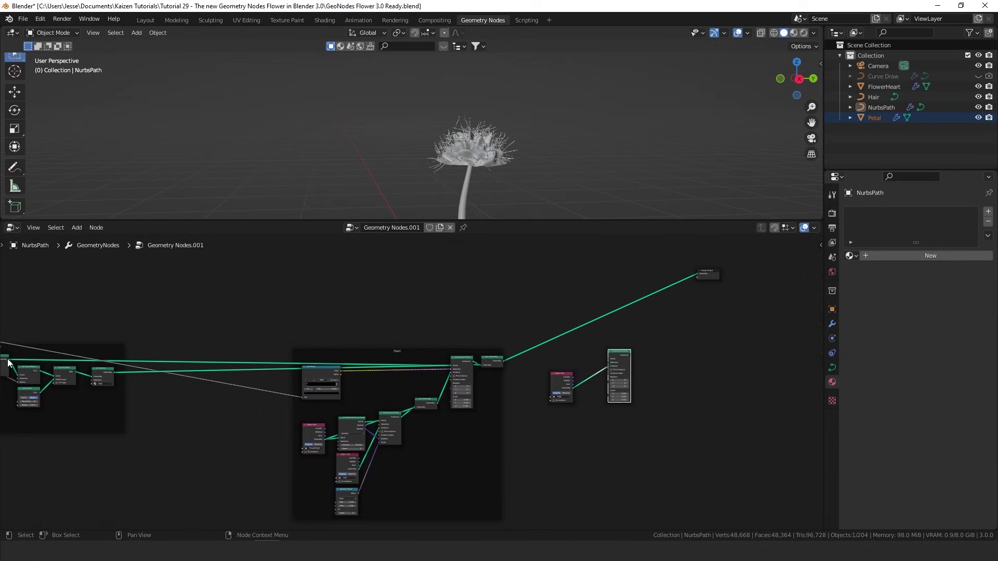
{"action": "middle_click_drag", "start_coordinate": [7, 359], "coordinate": [85, 354]}
{"action": "left_click_drag", "start_coordinate": [85, 354], "coordinate": [679, 354]}
{"action": "middle_click_drag", "start_coordinate": [688, 349], "coordinate": [504, 386]}
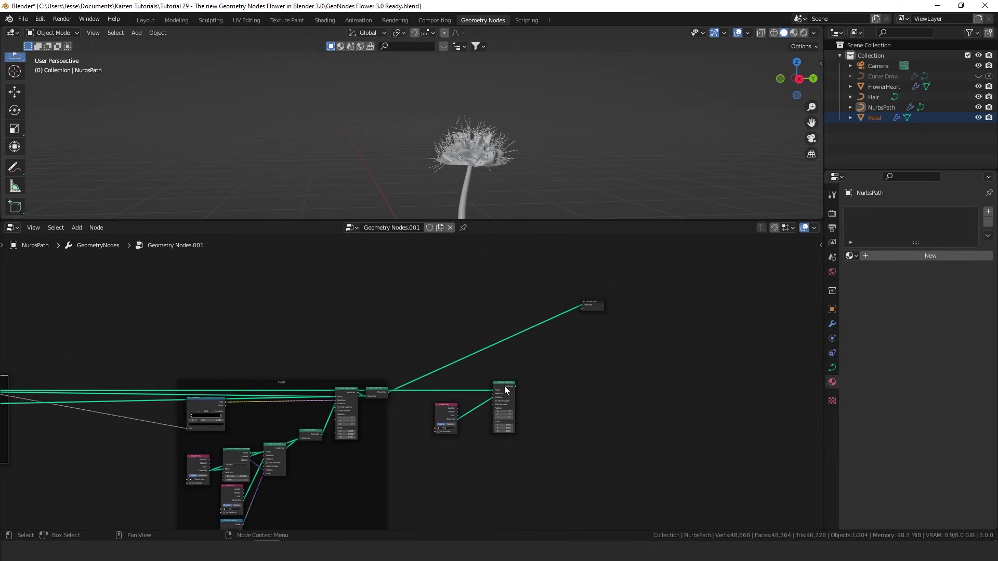
{"action": "key", "text": "shift+a"}
{"action": "left_click", "coordinate": [530, 325]}
{"action": "type", "text": "join"}
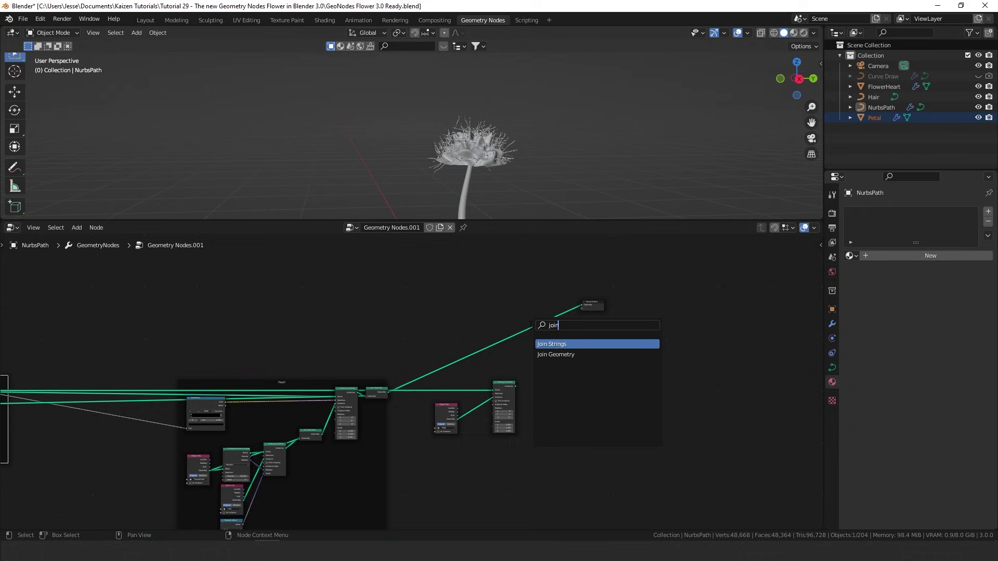
{"action": "key", "text": "Down"}
{"action": "key", "text": "Return"}
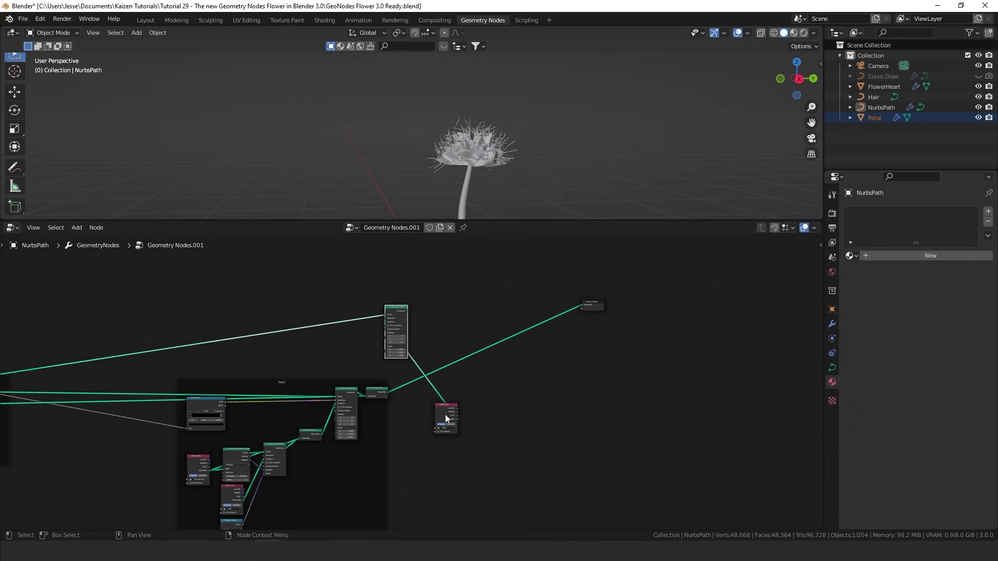
Arrange the two petal nodes above the Heart frame and connect the petal Instances to the Heart frame's final Join Geometry
{"action": "left_click_drag", "start_coordinate": [444, 405], "coordinate": [334, 334]}
{"action": "middle_click_drag", "start_coordinate": [361, 320], "coordinate": [516, 305]}
{"action": "left_click_drag", "start_coordinate": [549, 292], "coordinate": [484, 253]}
{"action": "left_click_drag", "start_coordinate": [487, 326], "coordinate": [402, 318]}
{"action": "left_click_drag", "start_coordinate": [498, 258], "coordinate": [519, 383]}
{"action": "scroll", "coordinate": [520, 180], "scroll_direction": "down", "scroll_amount": 8}
{"action": "middle_click_drag", "start_coordinate": [501, 180], "coordinate": [481, 120], "text": "shift"}
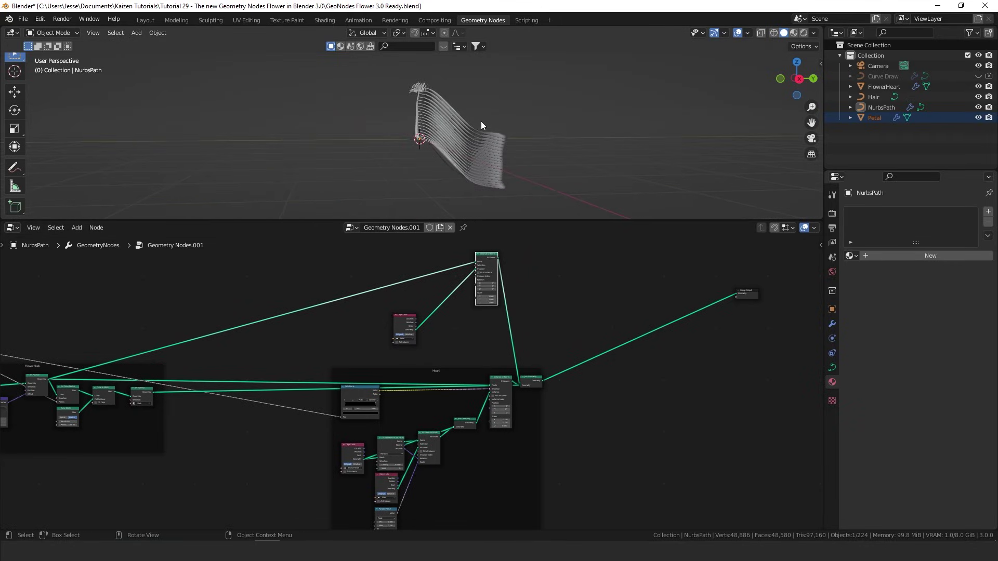
{"action": "scroll", "coordinate": [439, 126], "scroll_direction": "up", "scroll_amount": 3}
{"action": "middle_click_drag", "start_coordinate": [436, 75], "coordinate": [430, 107], "text": "shift"}
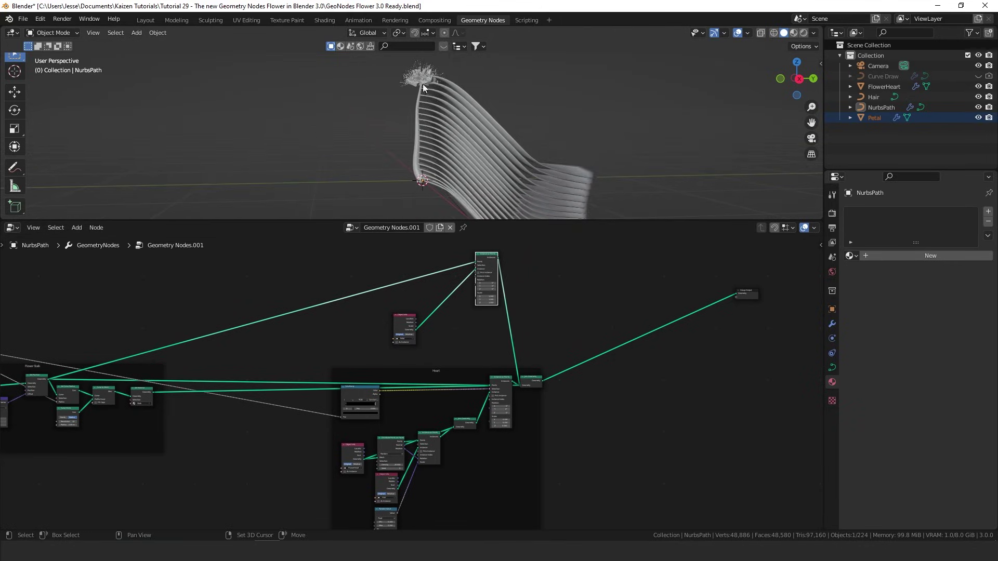
Set the petal Instance on Points' scale to 0.5 on all axes
{"action": "scroll", "coordinate": [500, 270], "scroll_direction": "up", "scroll_amount": 10}
{"action": "left_click_drag", "start_coordinate": [475, 334], "coordinate": [475, 350]}
{"action": "type", "text": ".5"}
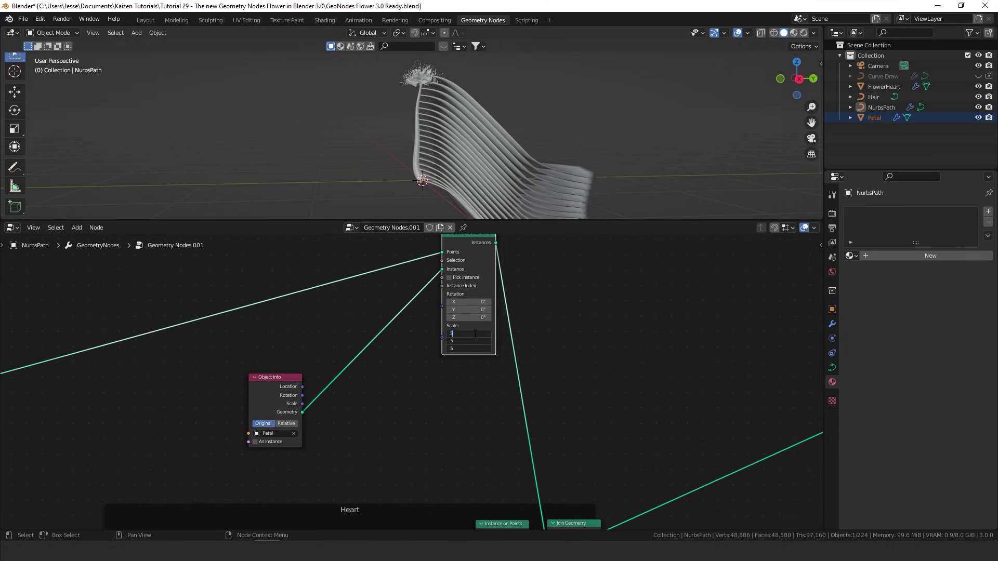
{"action": "key", "text": "Return"}
{"action": "scroll", "coordinate": [423, 363], "scroll_direction": "down", "scroll_amount": 6}
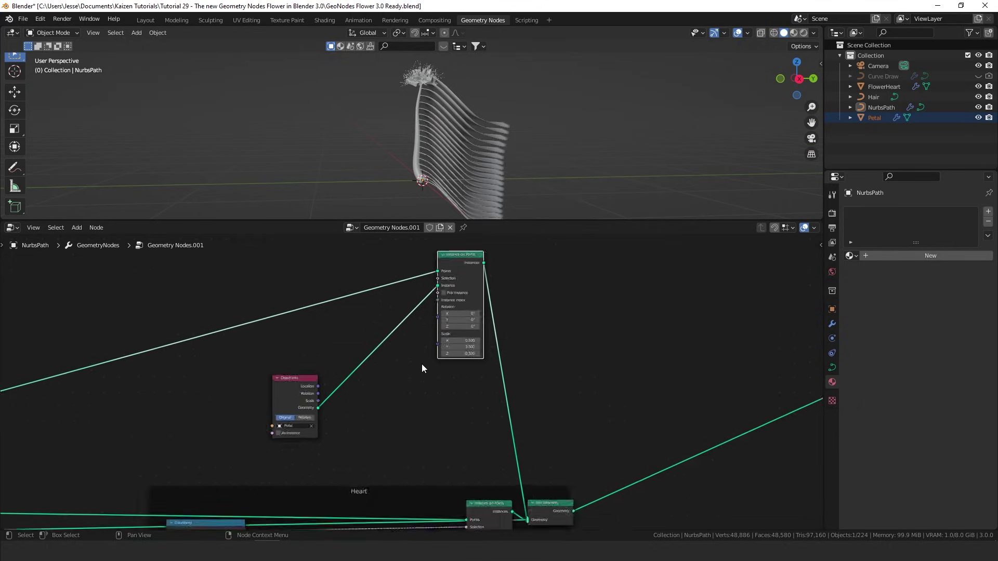
Duplicate the Heart frame's Random Value node and connect the copy's Value to the petal Instance on Points' Scale
{"action": "middle_click_drag", "start_coordinate": [410, 390], "coordinate": [443, 315]}
{"action": "middle_click_drag", "start_coordinate": [362, 484], "coordinate": [403, 405]}
{"action": "left_click", "coordinate": [388, 514]}
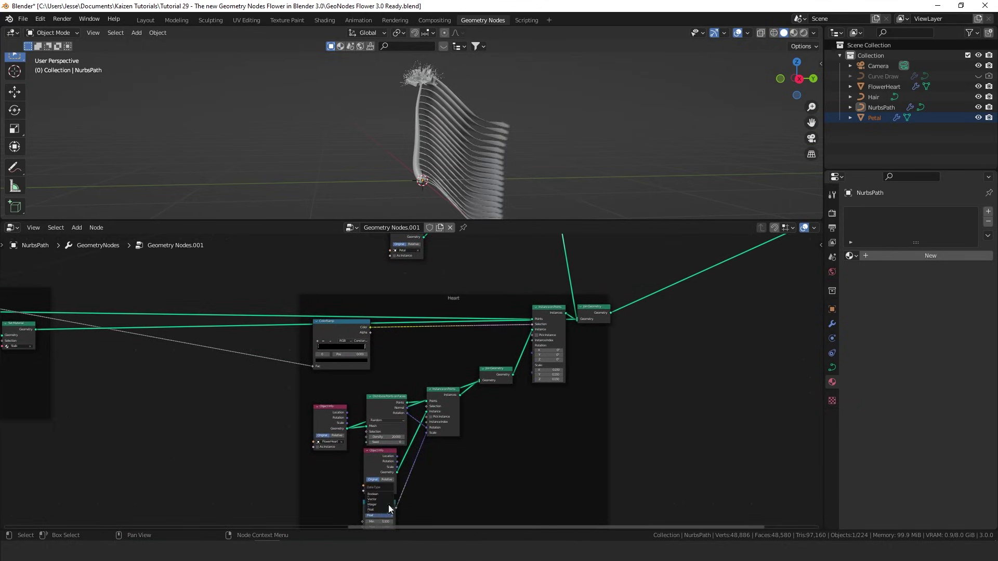
{"action": "left_click", "coordinate": [451, 514]}
{"action": "left_click", "coordinate": [379, 505]}
{"action": "left_click_drag", "start_coordinate": [369, 498], "coordinate": [474, 321]}
Set the petal Random Value's minimum to 0.4 and maximum to 0.5, and place it below the Petal Object Info
{"action": "left_click_drag", "start_coordinate": [427, 401], "coordinate": [416, 400]}
{"action": "type", "text": ".5"}
{"action": "key", "text": "Return"}
{"action": "middle_click_drag", "start_coordinate": [580, 140], "coordinate": [486, 146]}
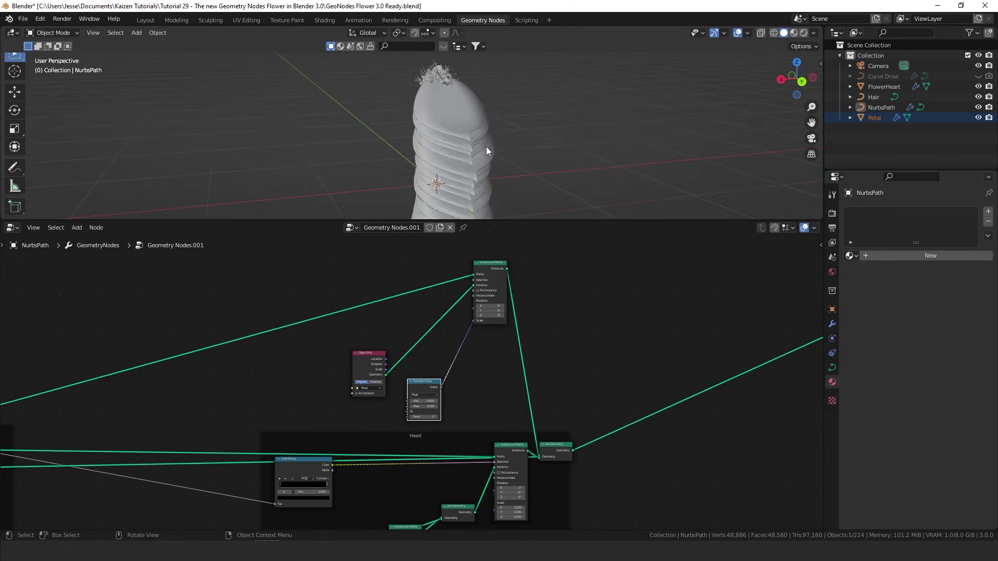
{"action": "scroll", "coordinate": [486, 146], "scroll_direction": "up", "scroll_amount": 3}
{"action": "scroll", "coordinate": [470, 138], "scroll_direction": "down", "scroll_amount": 3}
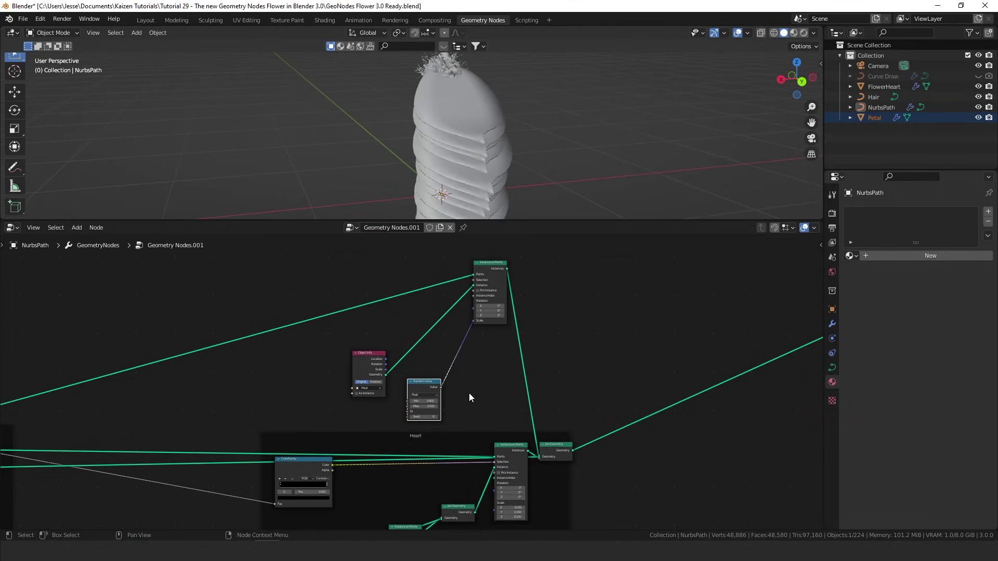
{"action": "scroll", "coordinate": [463, 424], "scroll_direction": "up", "scroll_amount": 2}
{"action": "middle_click_drag", "start_coordinate": [485, 377], "coordinate": [473, 413]}
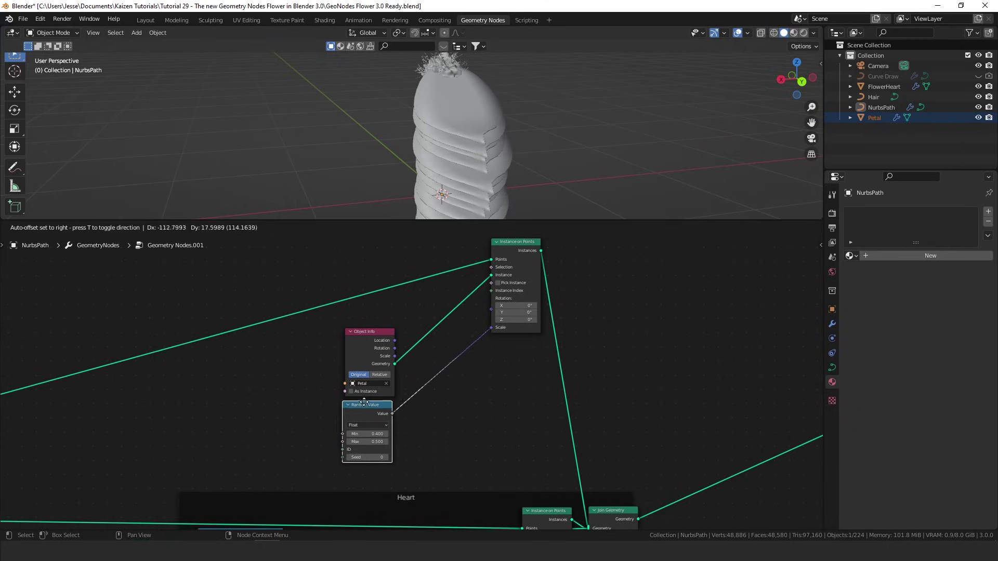
{"action": "left_click_drag", "start_coordinate": [363, 402], "coordinate": [367, 409]}
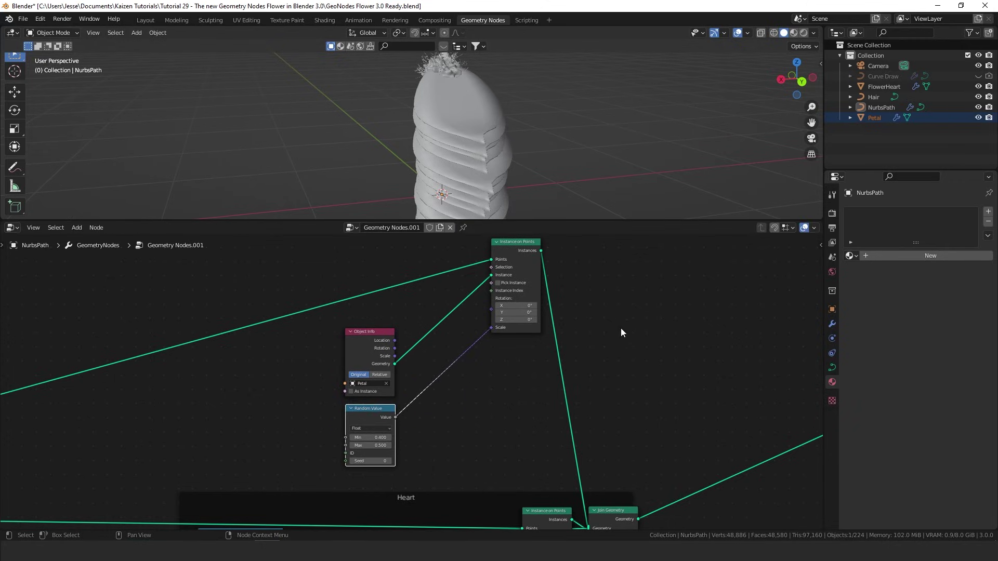
Insert a Rotate Instances node after the petal Instance on Points and move the Petal Object Info higher to make room
{"action": "scroll", "coordinate": [598, 331], "scroll_direction": "down", "scroll_amount": 1}
{"action": "key", "text": "shift+a"}
{"action": "type", "text": "ro"}
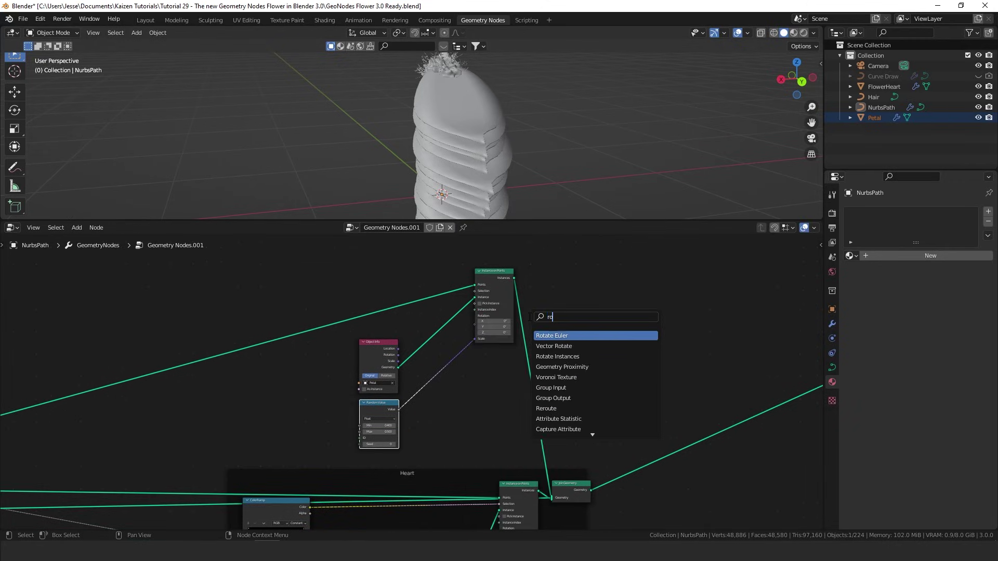
{"action": "type", "text": "t"}
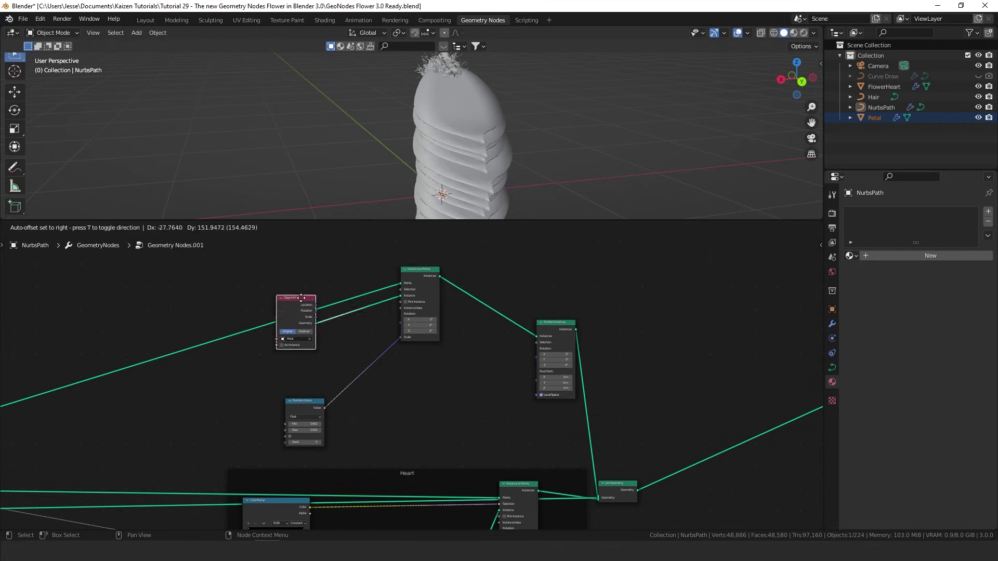
{"action": "left_click_drag", "start_coordinate": [299, 293], "coordinate": [299, 244]}
{"action": "middle_click_drag", "start_coordinate": [409, 300], "coordinate": [530, 398]}
{"action": "scroll", "coordinate": [409, 322], "scroll_direction": "up", "scroll_amount": 3}
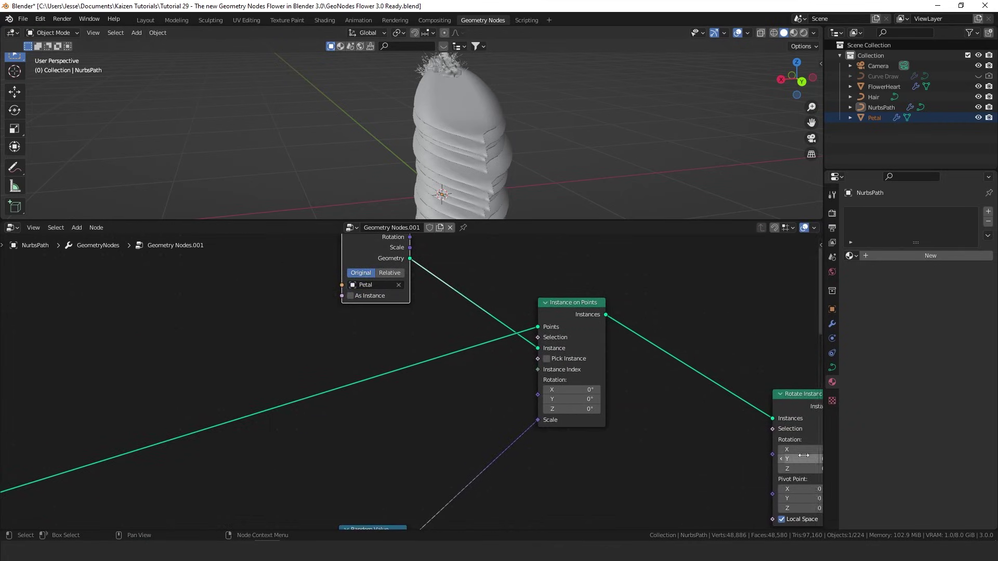
{"action": "scroll", "coordinate": [804, 456], "scroll_direction": "down", "scroll_amount": 1}
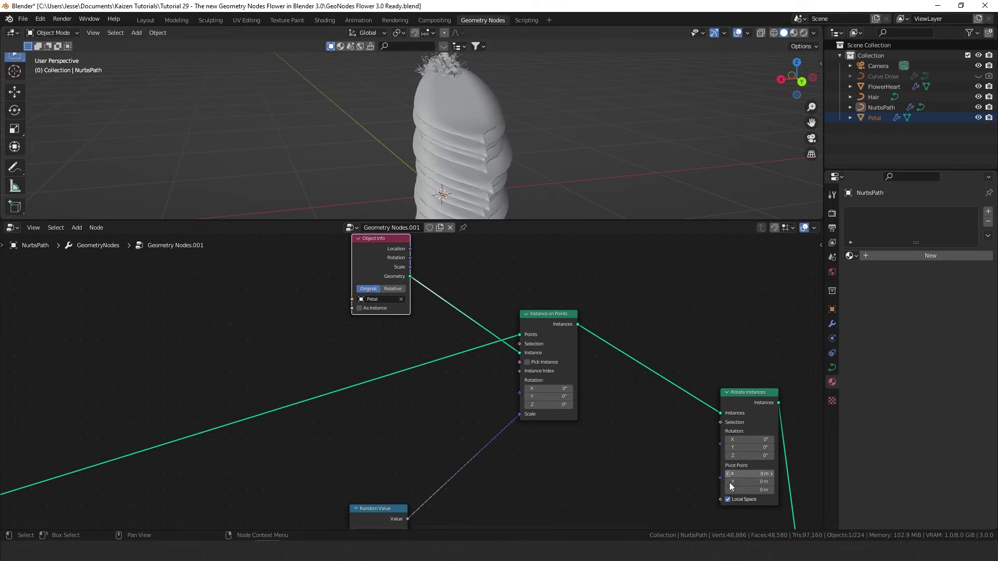
Add an Align Euler to Vector node set to the Y axis and connect its Rotation to the petal Instance on Points' Rotation
{"action": "key", "text": "shift+a"}
{"action": "left_click", "coordinate": [447, 247]}
{"action": "type", "text": "align"}
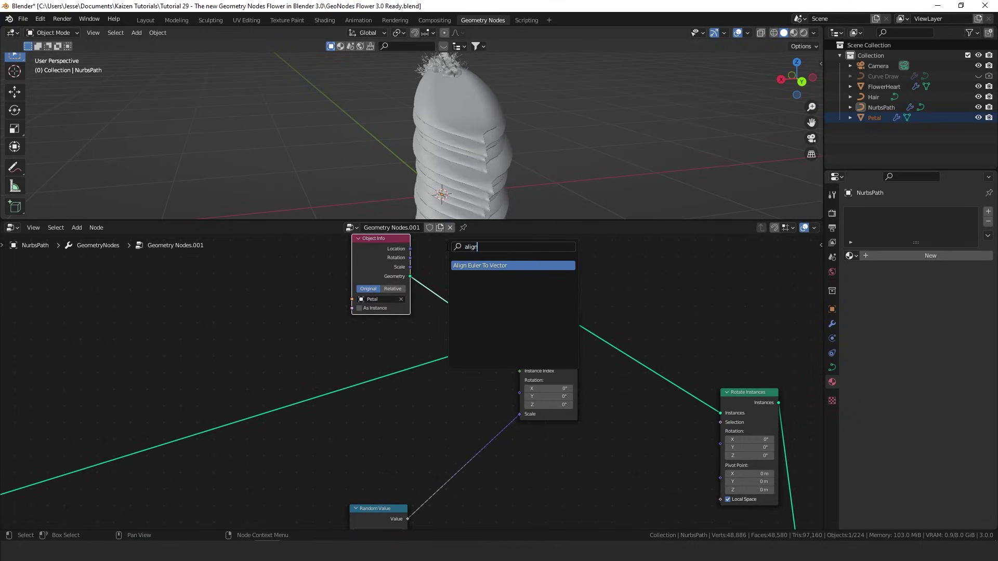
{"action": "key", "text": "Return"}
{"action": "left_click", "coordinate": [359, 396]}
{"action": "left_click_drag", "start_coordinate": [411, 404], "coordinate": [515, 385]}
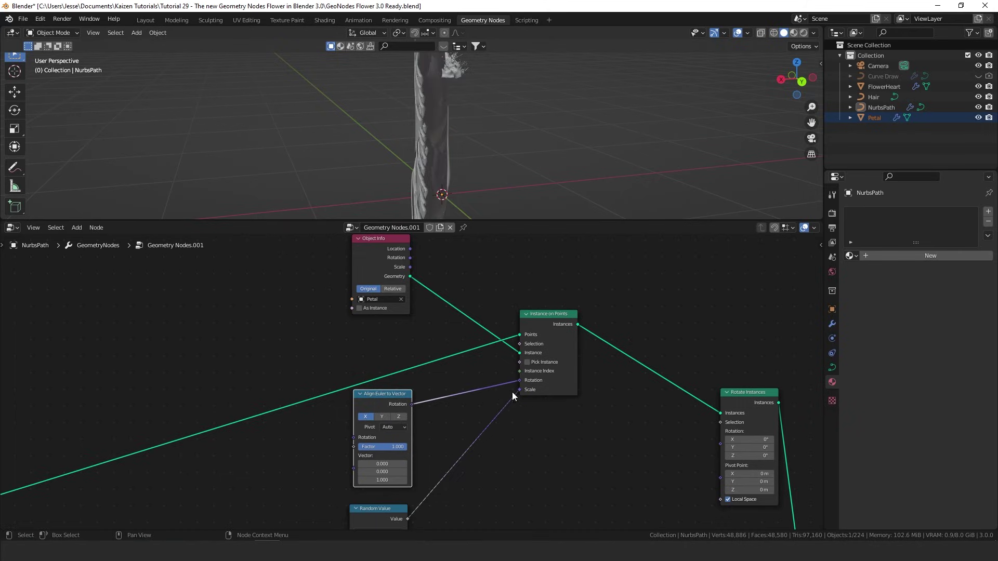
{"action": "left_click", "coordinate": [383, 416]}
Add a Curve Tangent node, connect its Tangent to the Align Euler to Vector's Vector, and check the petal orientation along the stalk
{"action": "key", "text": "shift+a"}
{"action": "left_click", "coordinate": [407, 323]}
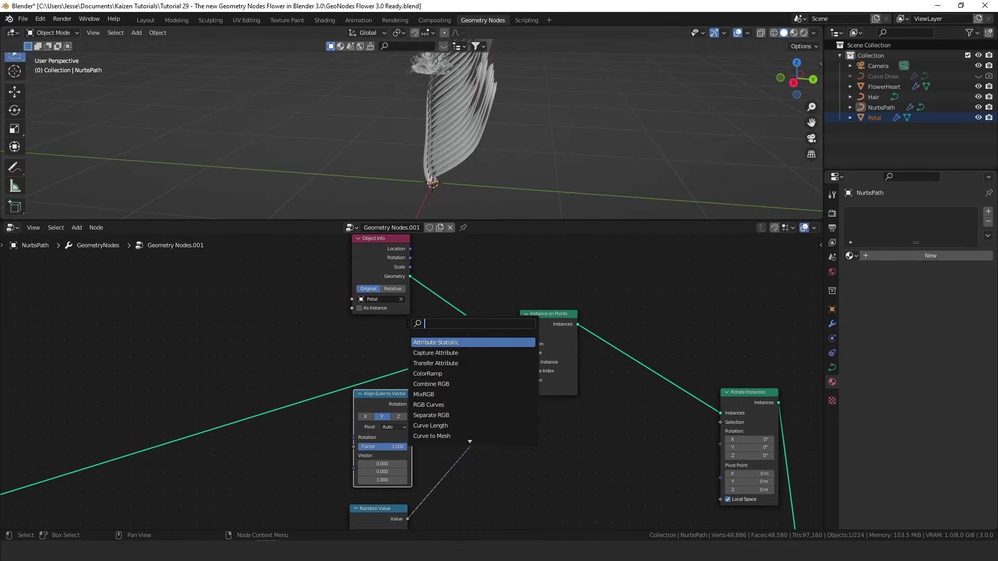
{"action": "type", "text": "curve"}
{"action": "left_click_drag", "start_coordinate": [322, 466], "coordinate": [354, 469]}
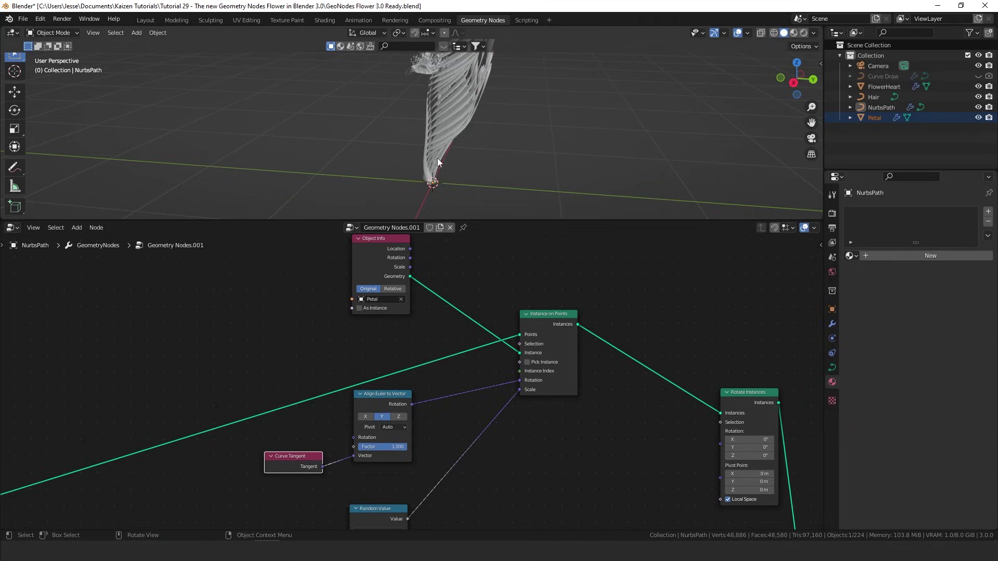
{"action": "middle_click_drag", "start_coordinate": [438, 158], "coordinate": [483, 162]}
{"action": "middle_click_drag", "start_coordinate": [478, 161], "coordinate": [542, 136]}
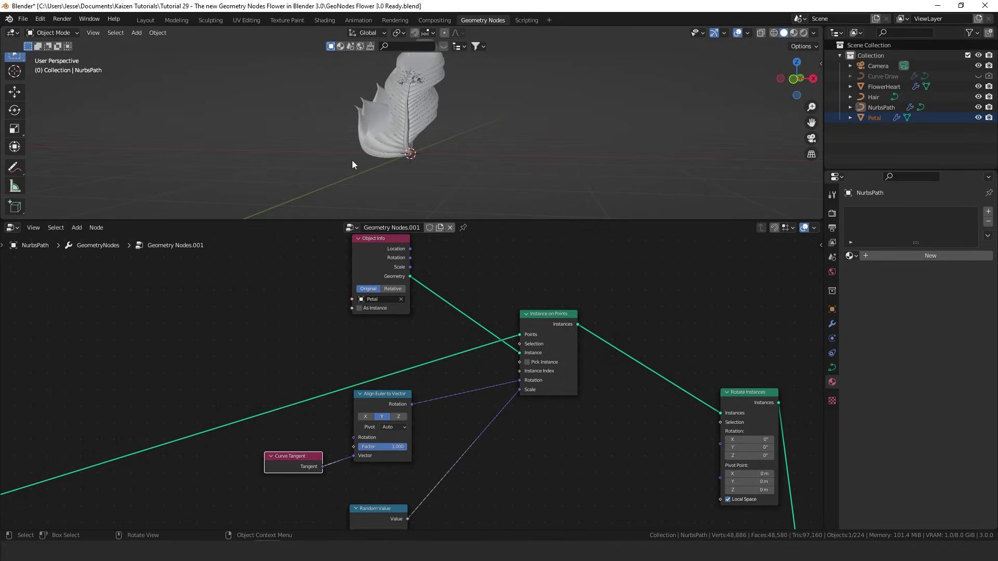
{"action": "scroll", "coordinate": [403, 150], "scroll_direction": "up", "scroll_amount": 8}
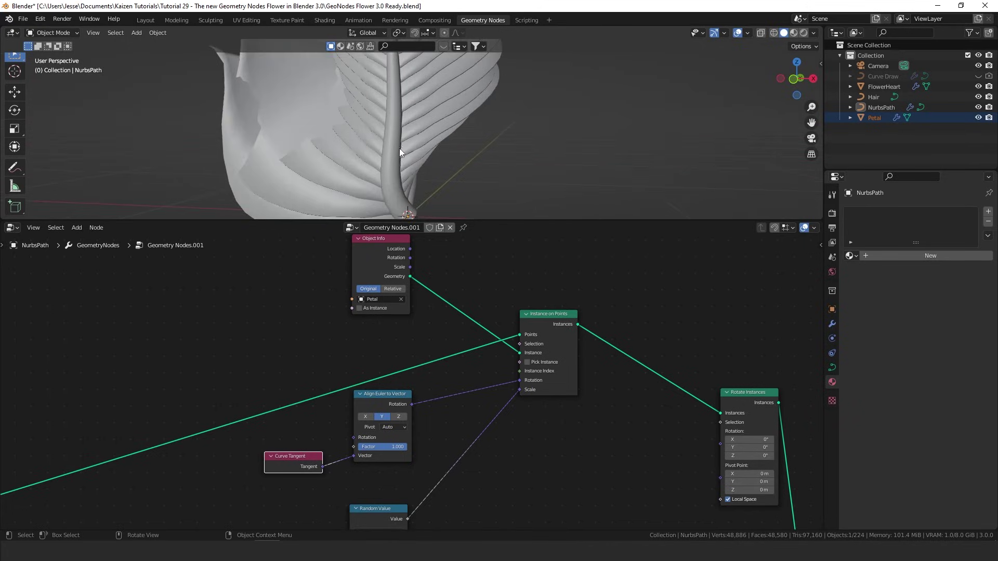
{"action": "scroll", "coordinate": [385, 165], "scroll_direction": "down", "scroll_amount": 2}
{"action": "scroll", "coordinate": [319, 104], "scroll_direction": "down", "scroll_amount": 3}
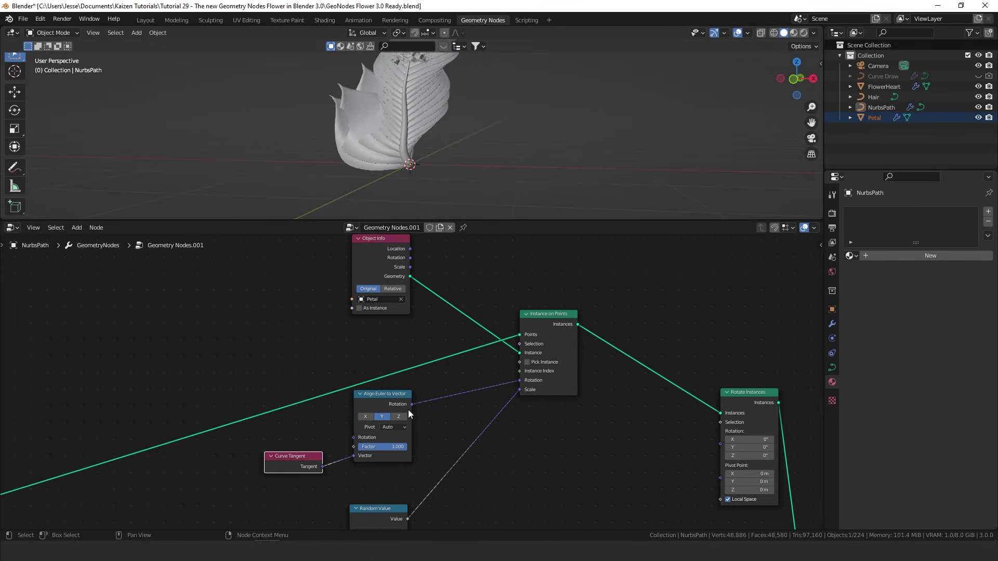
Duplicate the Heart frame's ColorRamp beside the Petal Object Info and connect the copy's Color to the petal Instance on Points' Selection
{"action": "middle_click_drag", "start_coordinate": [408, 410], "coordinate": [259, 374]}
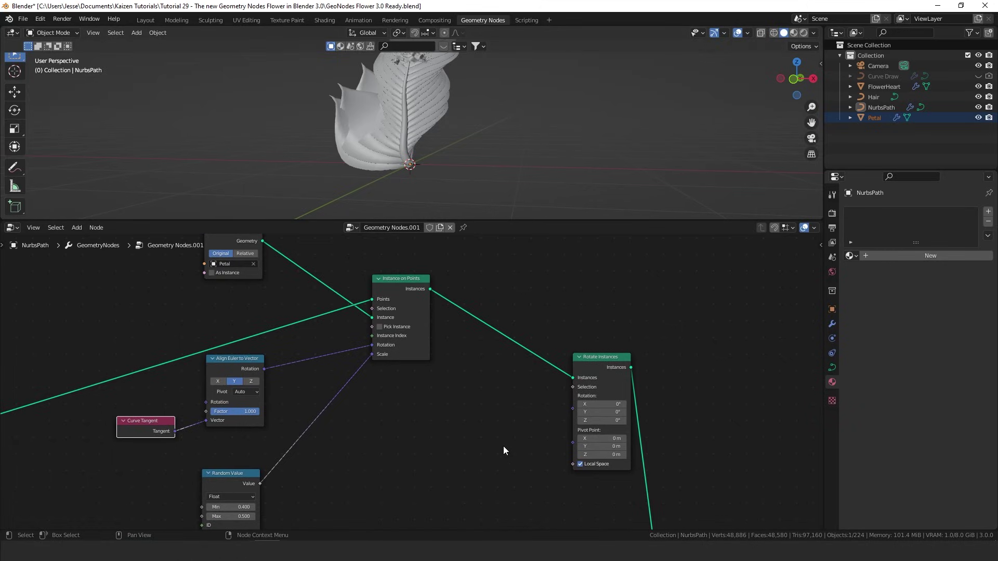
{"action": "middle_click_drag", "start_coordinate": [357, 294], "coordinate": [446, 329]}
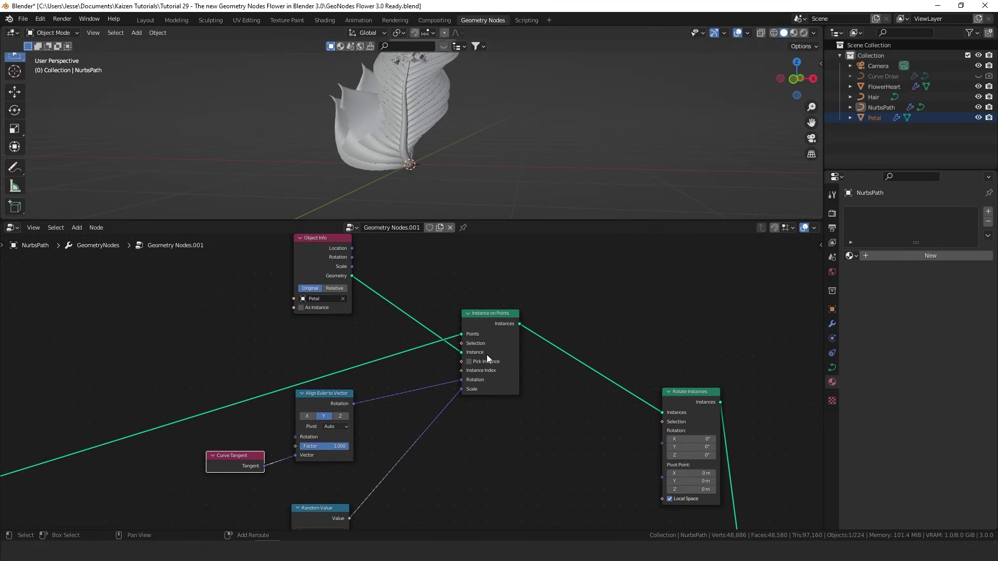
{"action": "scroll", "coordinate": [338, 374], "scroll_direction": "down", "scroll_amount": 4}
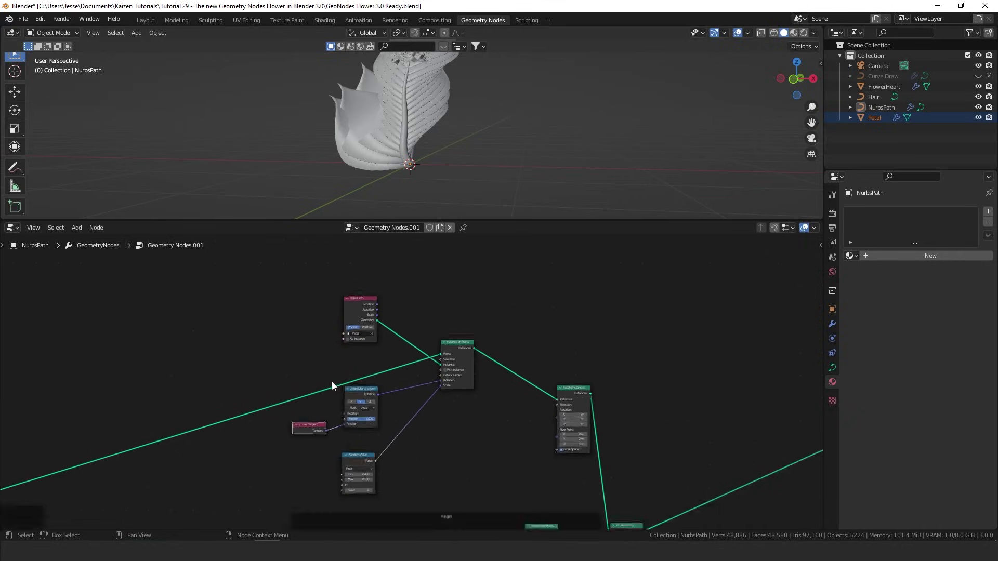
{"action": "left_click_drag", "start_coordinate": [422, 444], "coordinate": [388, 282]}
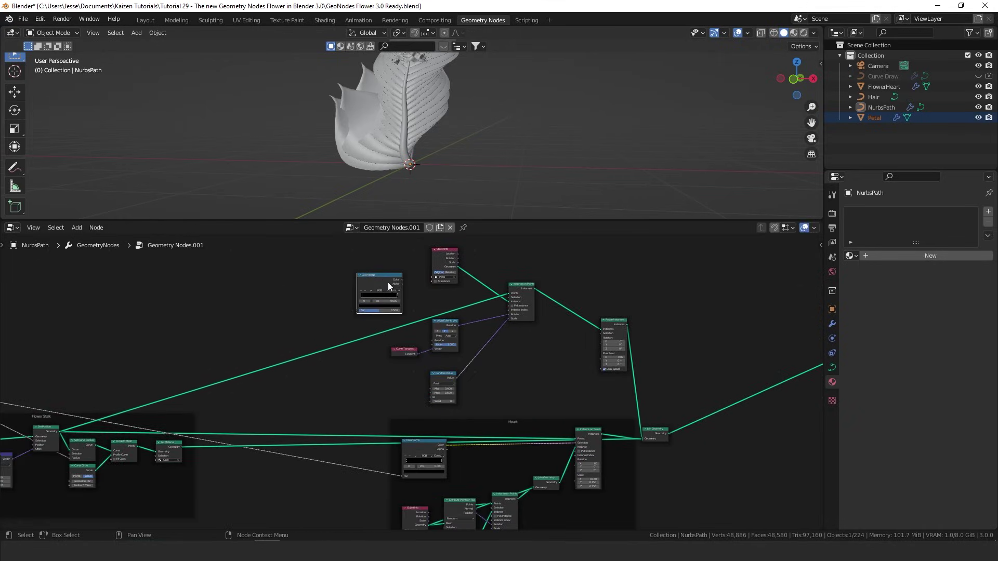
{"action": "scroll", "coordinate": [387, 282], "scroll_direction": "up", "scroll_amount": 3}
{"action": "left_click_drag", "start_coordinate": [340, 332], "coordinate": [575, 373]}
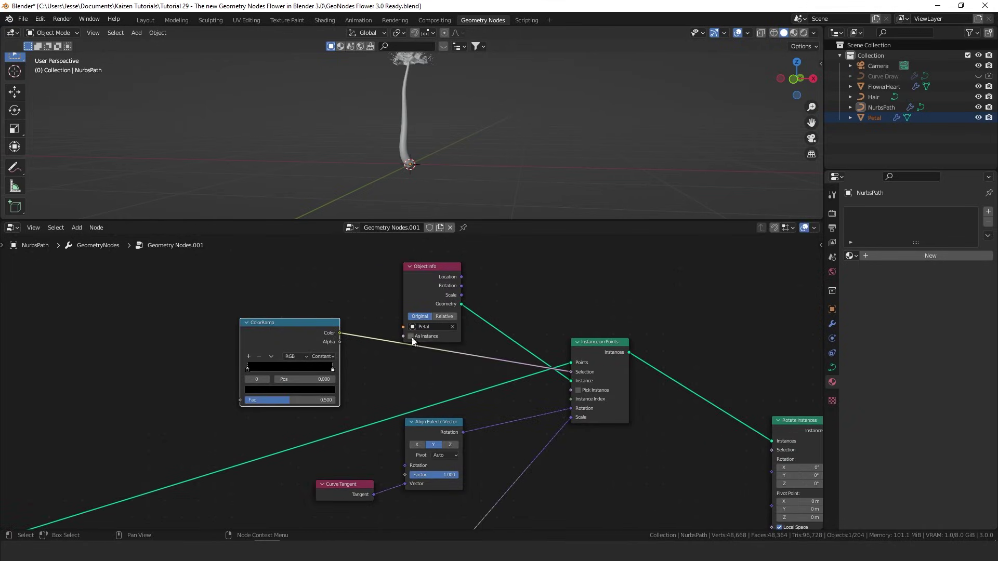
Feed the petal ColorRamp's Fac from the output driving the Heart ColorRamp, and move its white stop to about 0.686
{"action": "scroll", "coordinate": [413, 341], "scroll_direction": "down", "scroll_amount": 4}
{"action": "scroll", "coordinate": [285, 350], "scroll_direction": "left", "scroll_amount": 6, "text": "ctrl"}
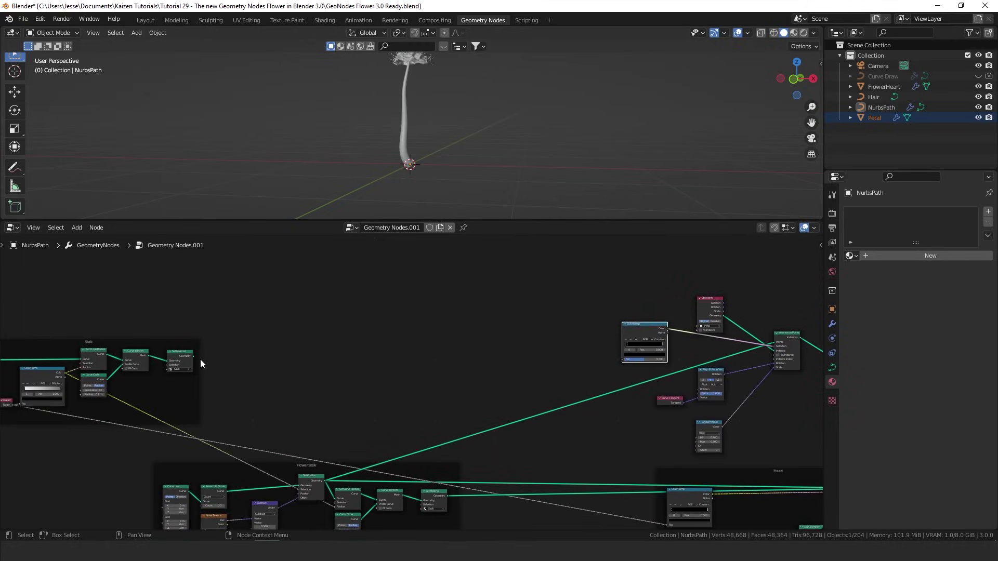
{"action": "left_click_drag", "start_coordinate": [12, 405], "coordinate": [624, 360]}
{"action": "middle_click_drag", "start_coordinate": [629, 333], "coordinate": [490, 357]}
{"action": "scroll", "coordinate": [490, 357], "scroll_direction": "up", "scroll_amount": 5}
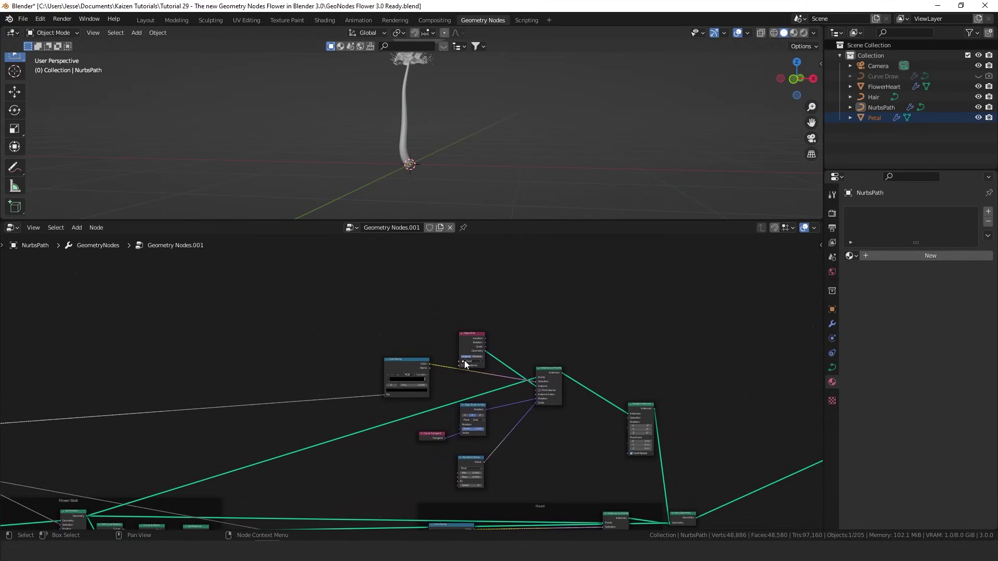
{"action": "left_click_drag", "start_coordinate": [460, 378], "coordinate": [420, 380]}
{"action": "middle_click_drag", "start_coordinate": [447, 135], "coordinate": [402, 73]}
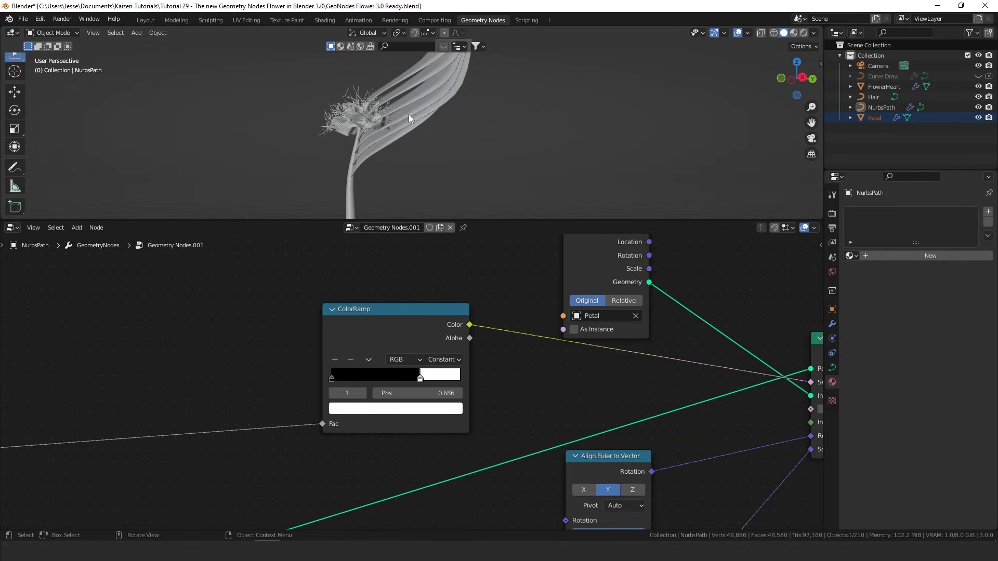
Add a black stop to the petal ColorRamp and place it after the white stop at about 0.859
{"action": "left_click", "coordinate": [335, 360]}
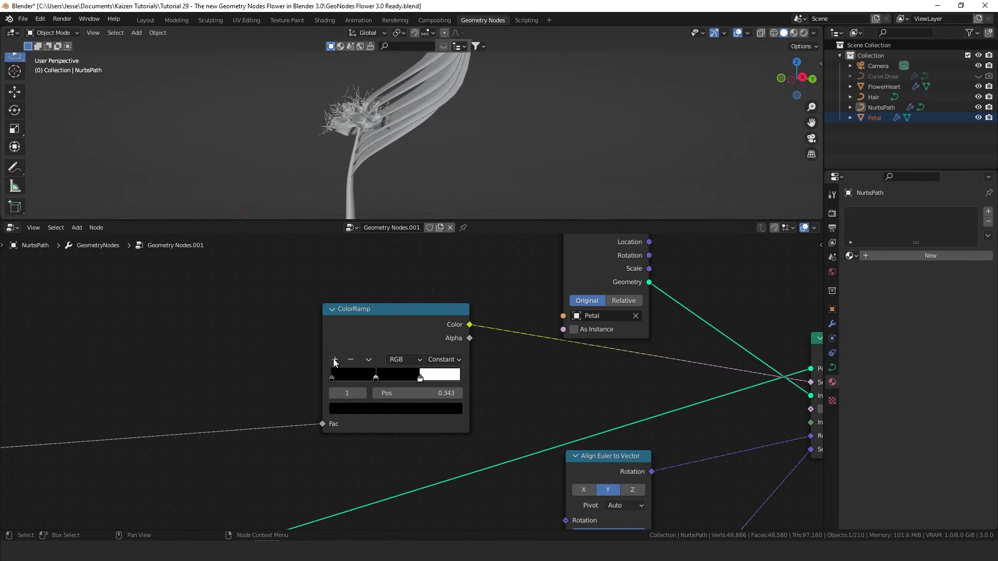
{"action": "left_click_drag", "start_coordinate": [377, 378], "coordinate": [453, 381]}
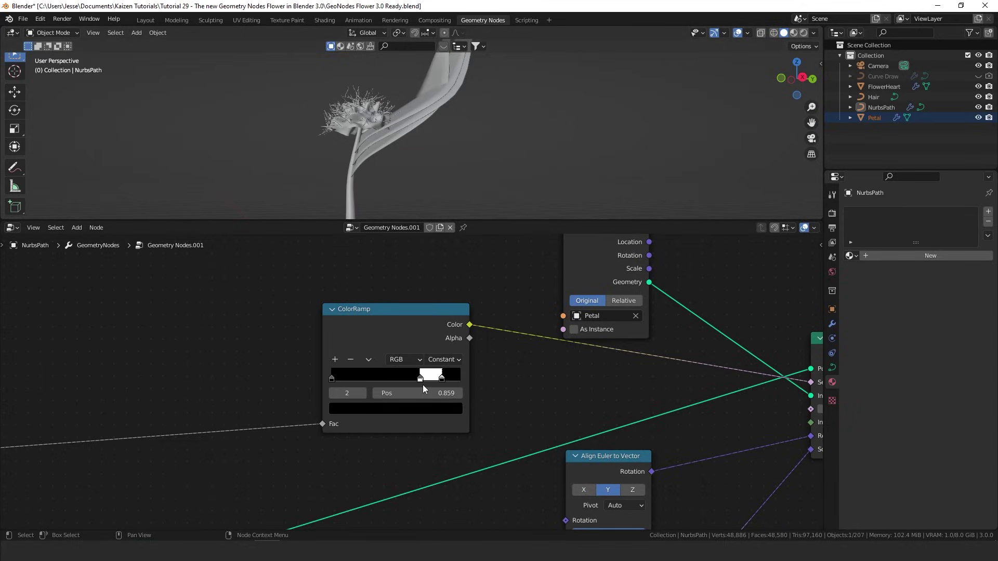
{"action": "scroll", "coordinate": [416, 379], "scroll_direction": "down", "scroll_amount": 2}
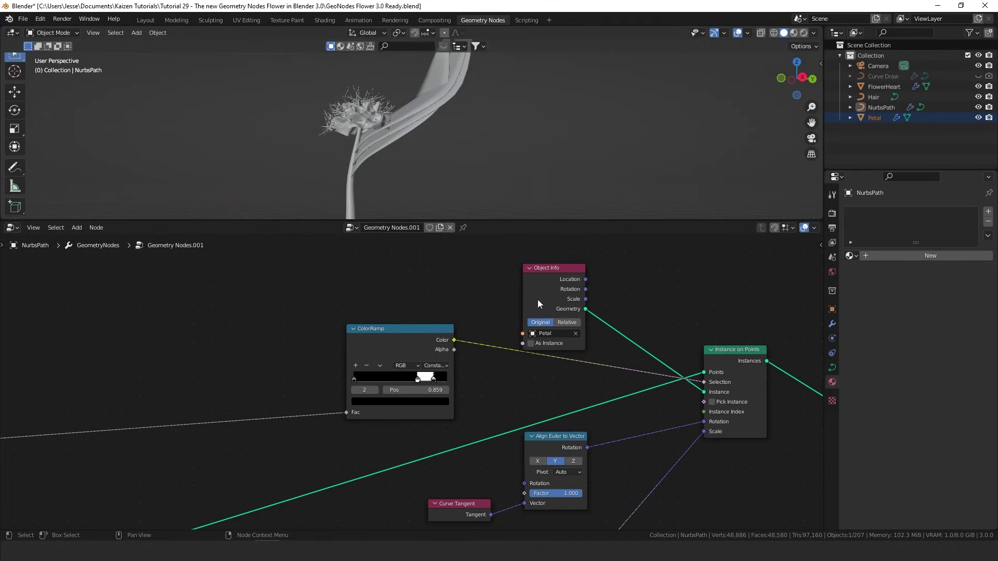
Insert a Resample Curve node with a count of 60 on the link into the petal Instance on Points' Points
{"action": "middle_click_drag", "start_coordinate": [538, 300], "coordinate": [464, 281]}
{"action": "key", "text": "shift+a"}
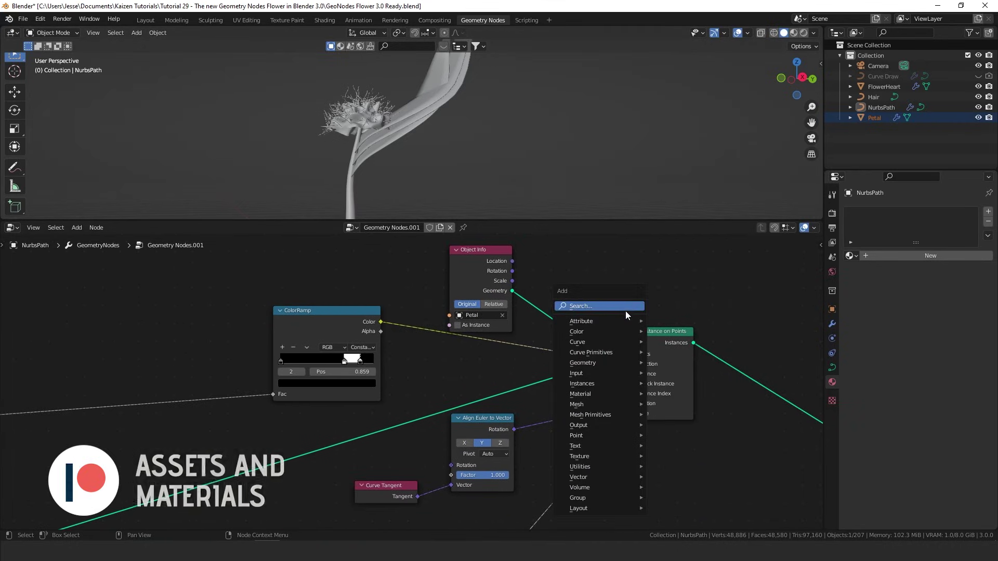
{"action": "left_click", "coordinate": [626, 309]}
{"action": "type", "text": "res"}
{"action": "key", "text": "Return"}
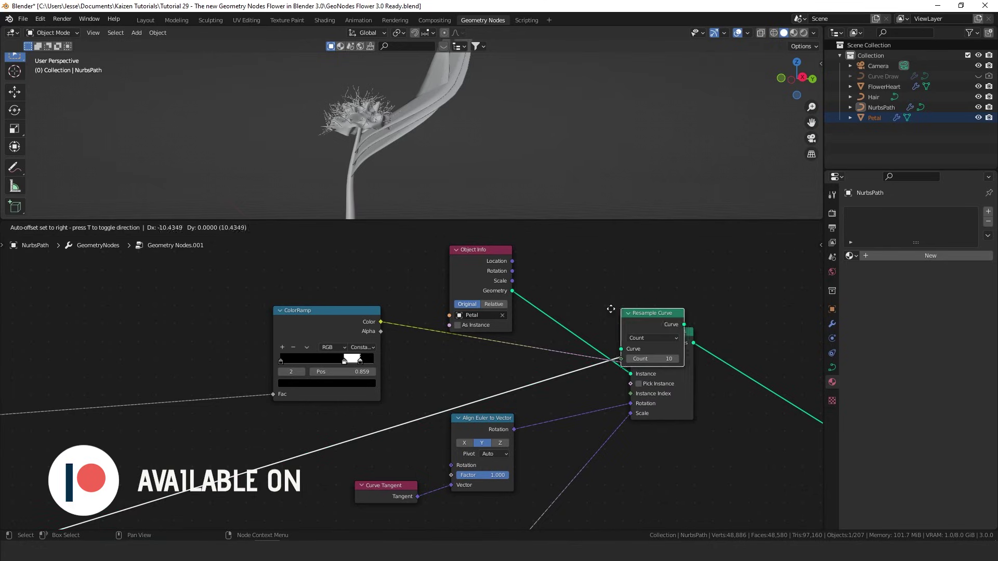
{"action": "left_click", "coordinate": [326, 411]}
{"action": "double_click", "coordinate": [353, 461]}
{"action": "type", "text": "60"}
{"action": "key", "text": "Return"}
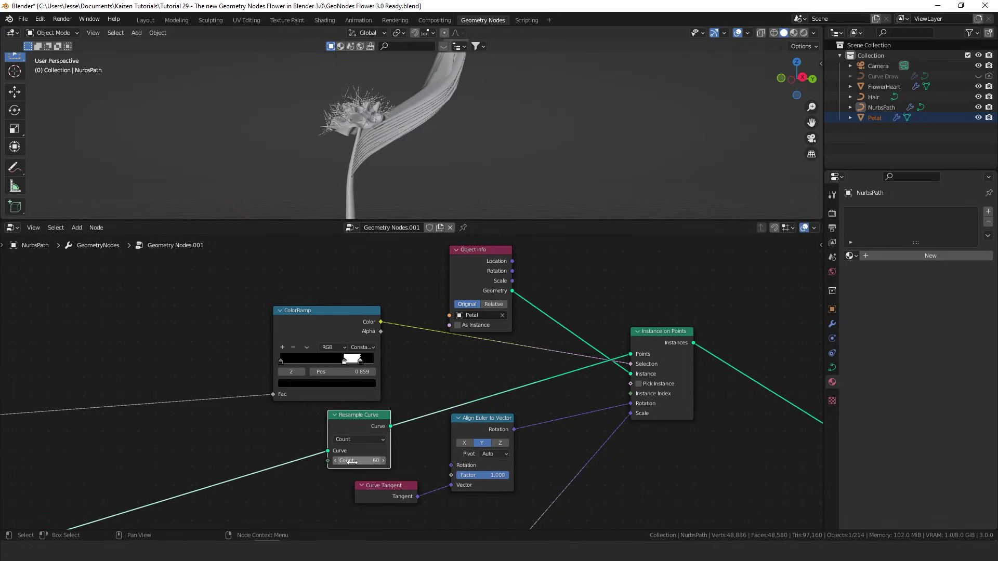
Narrow the petal selection by moving the ColorRamp's white stop to about 0.755
{"action": "left_click_drag", "start_coordinate": [344, 361], "coordinate": [352, 362]}
{"action": "scroll", "coordinate": [365, 118], "scroll_direction": "up", "scroll_amount": 6}
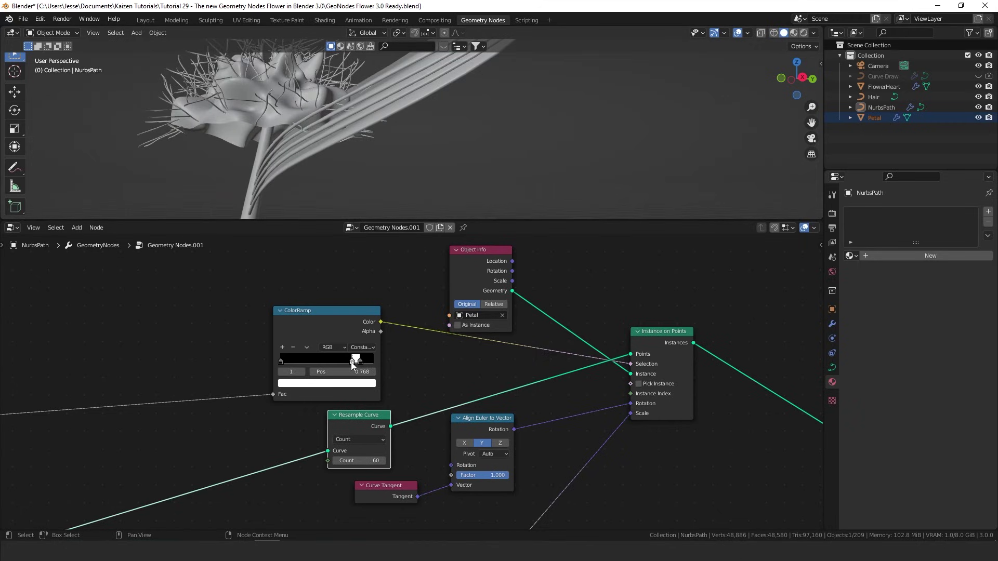
{"action": "left_click_drag", "start_coordinate": [351, 366], "coordinate": [350, 365]}
{"action": "scroll", "coordinate": [382, 157], "scroll_direction": "down", "scroll_amount": 5}
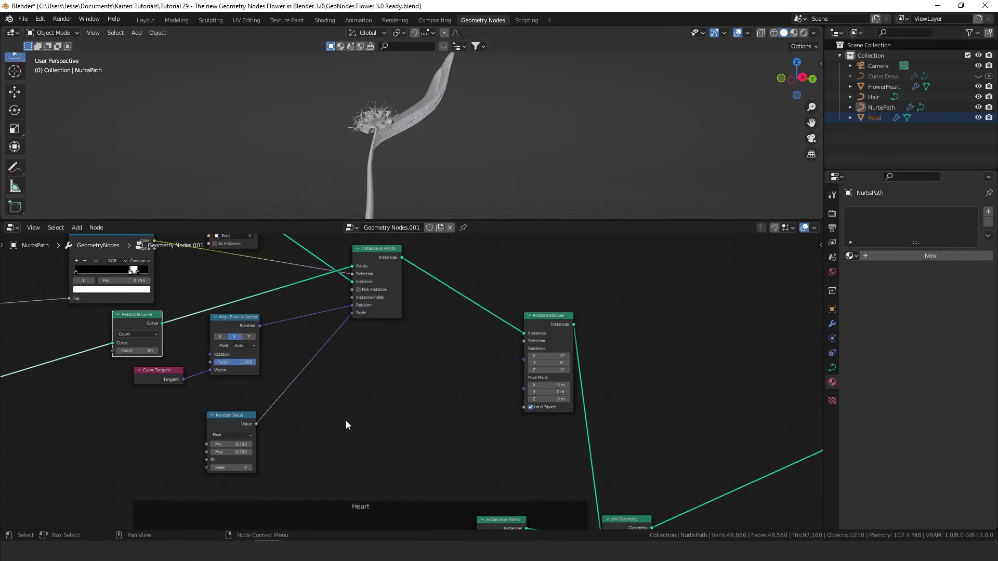
Duplicate the petal Random Value node, switch the copy to Vector, and connect its Value to the Rotate Instances' Rotation
{"action": "left_click", "coordinate": [233, 418]}
{"action": "key", "text": "shift+d"}
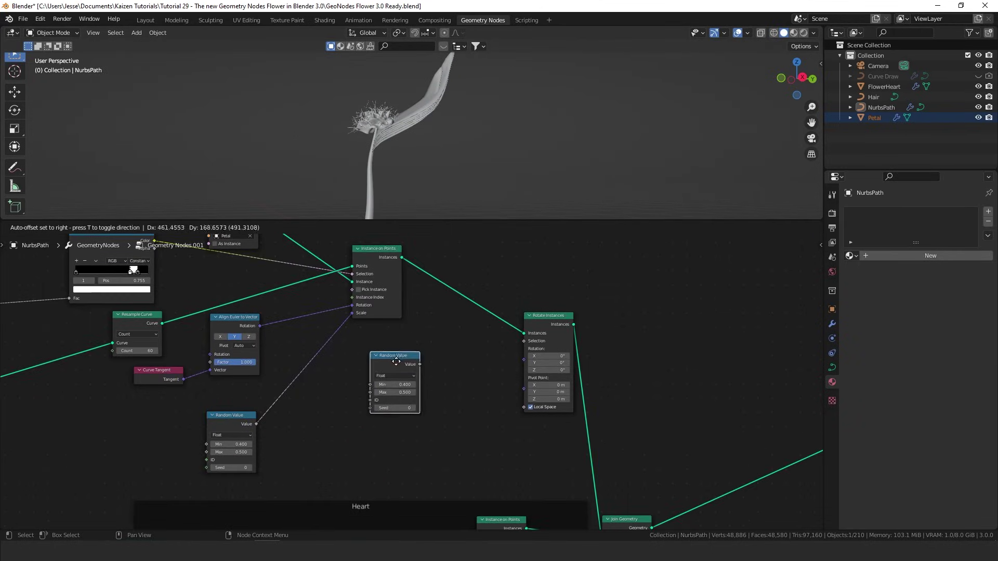
{"action": "left_click", "coordinate": [398, 375]}
{"action": "scroll", "coordinate": [441, 402], "scroll_direction": "up", "scroll_amount": 3}
{"action": "left_click", "coordinate": [407, 402]}
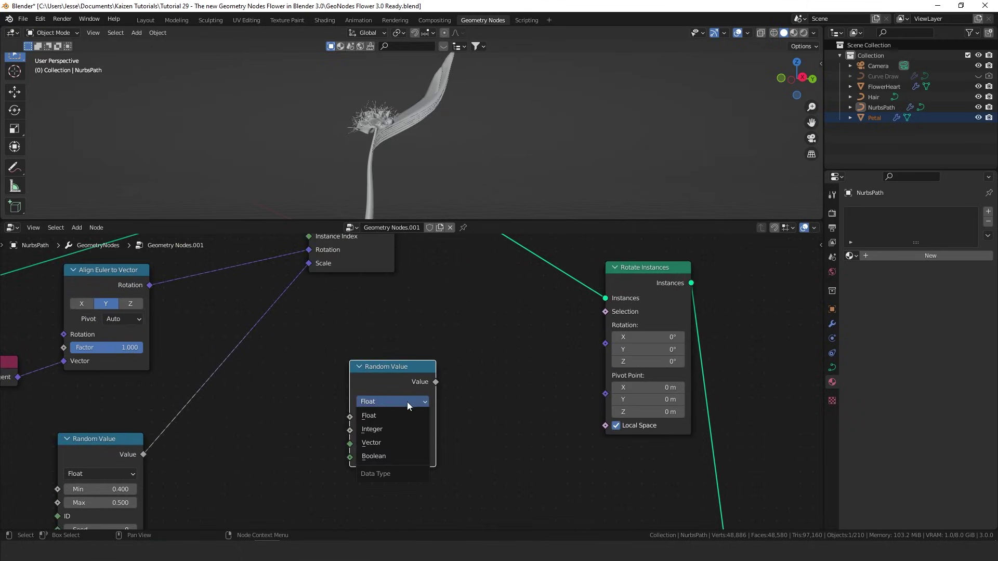
{"action": "left_click", "coordinate": [392, 442]}
{"action": "left_click_drag", "start_coordinate": [435, 382], "coordinate": [603, 342]}
Zero the vector Random Value's maximum on all axes, and from the top view raise its Y maximum to 27
{"action": "middle_click_drag", "start_coordinate": [387, 480], "coordinate": [393, 410]}
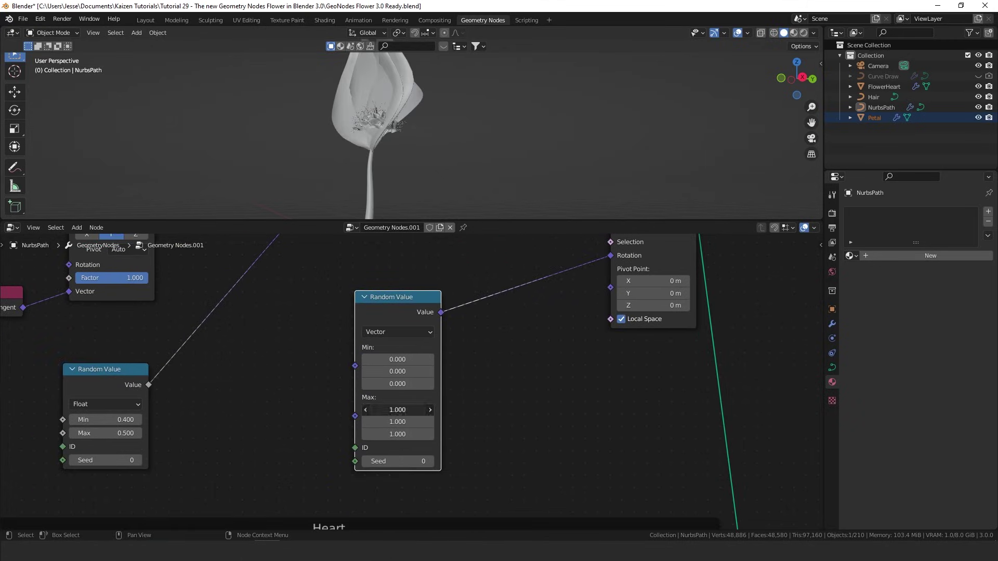
{"action": "left_click", "coordinate": [392, 410]}
{"action": "type", "text": "0"}
{"action": "key", "text": "Return"}
{"action": "key", "text": "KP_7"}
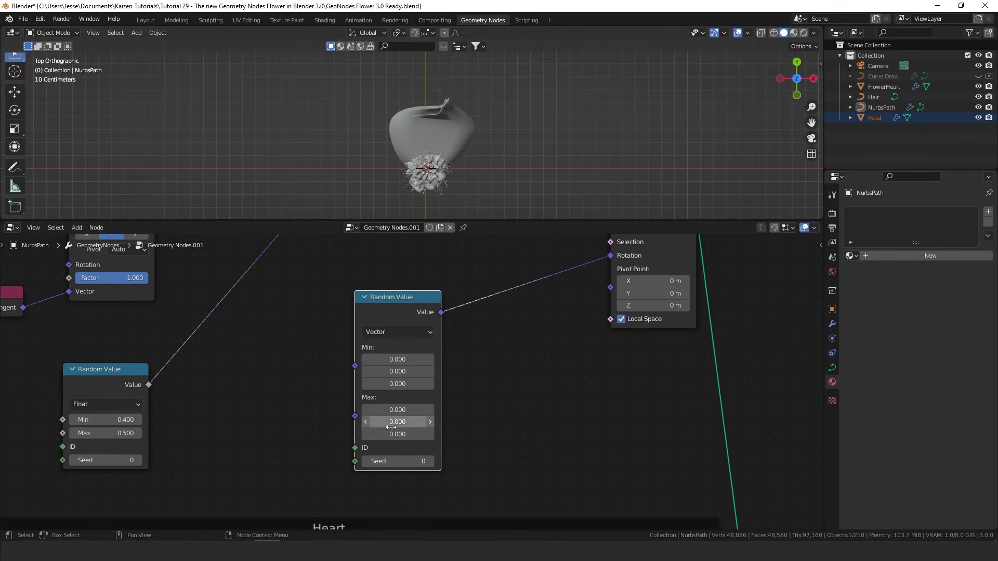
{"action": "left_click_drag", "start_coordinate": [391, 427], "coordinate": [595, 427]}
{"action": "scroll", "coordinate": [445, 185], "scroll_direction": "down", "scroll_amount": 2}
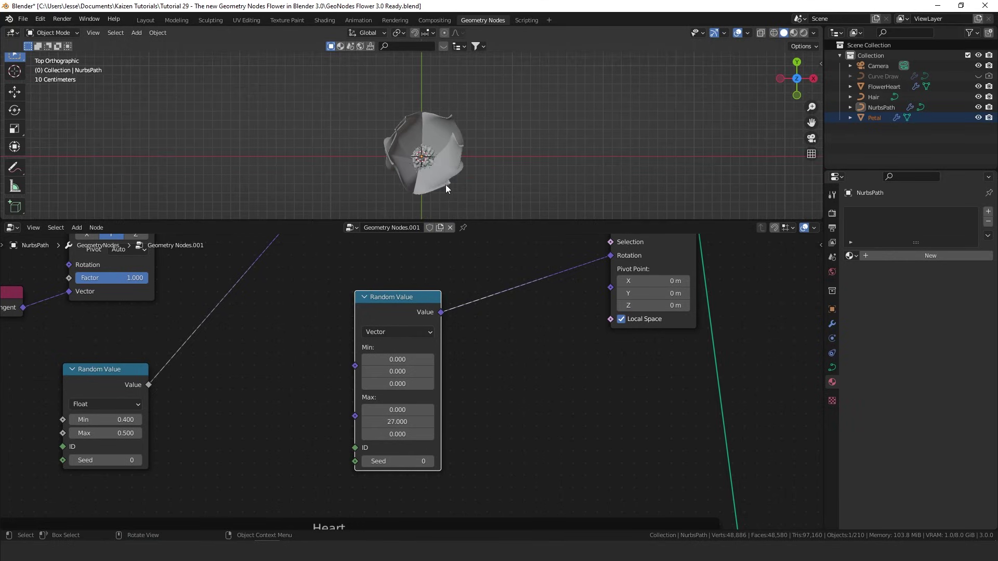
Set the vector Random Value's X maximum to -0.5 and Z maximum to 0.15, checking the opened petals from several angles
{"action": "middle_click_drag", "start_coordinate": [445, 185], "coordinate": [421, 96]}
{"action": "left_click_drag", "start_coordinate": [397, 409], "coordinate": [412, 435]}
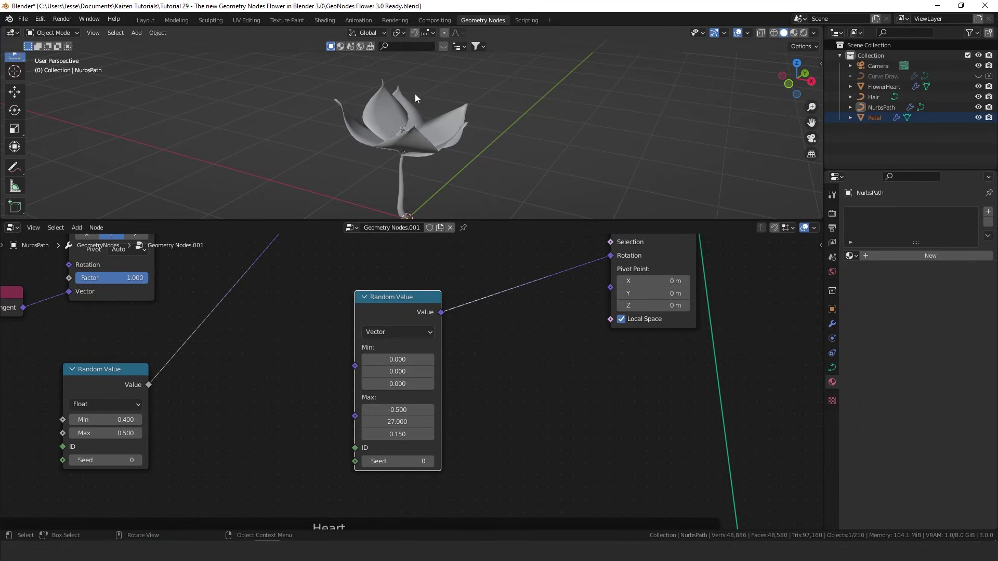
{"action": "middle_click_drag", "start_coordinate": [500, 160], "coordinate": [497, 195]}
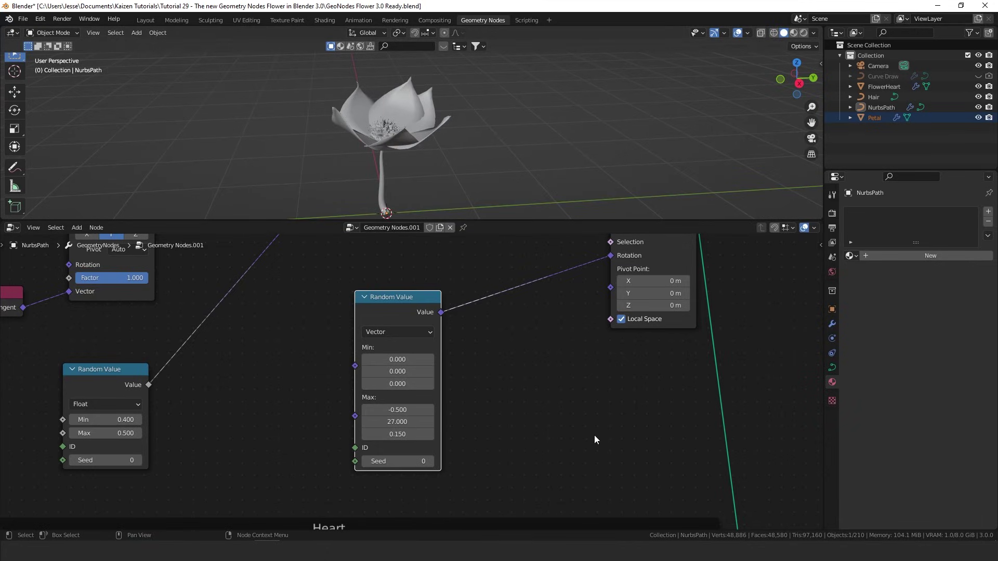
{"action": "scroll", "coordinate": [479, 350], "scroll_direction": "down", "scroll_amount": 2}
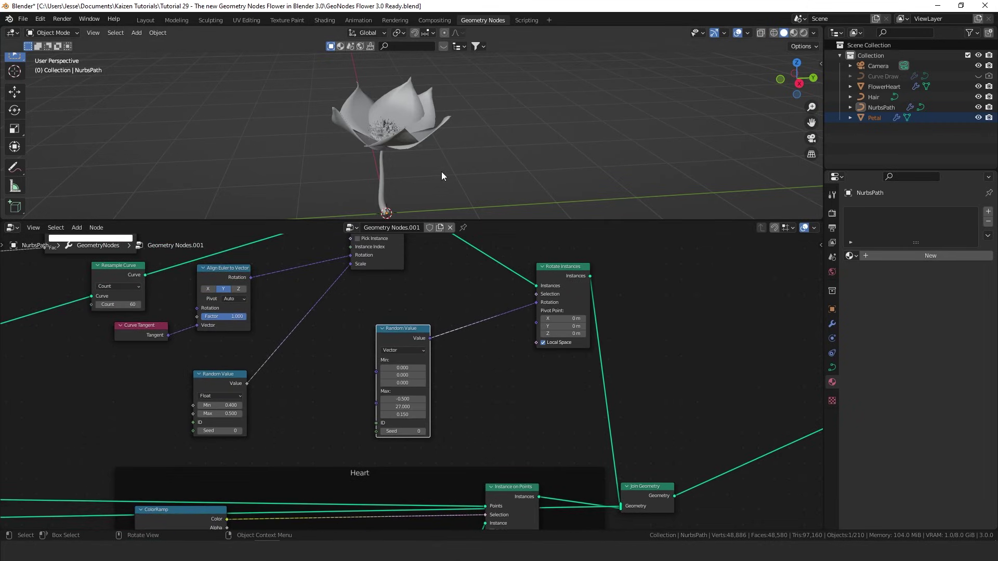
{"action": "middle_click_drag", "start_coordinate": [441, 171], "coordinate": [399, 176]}
{"action": "scroll", "coordinate": [472, 308], "scroll_direction": "down", "scroll_amount": 1}
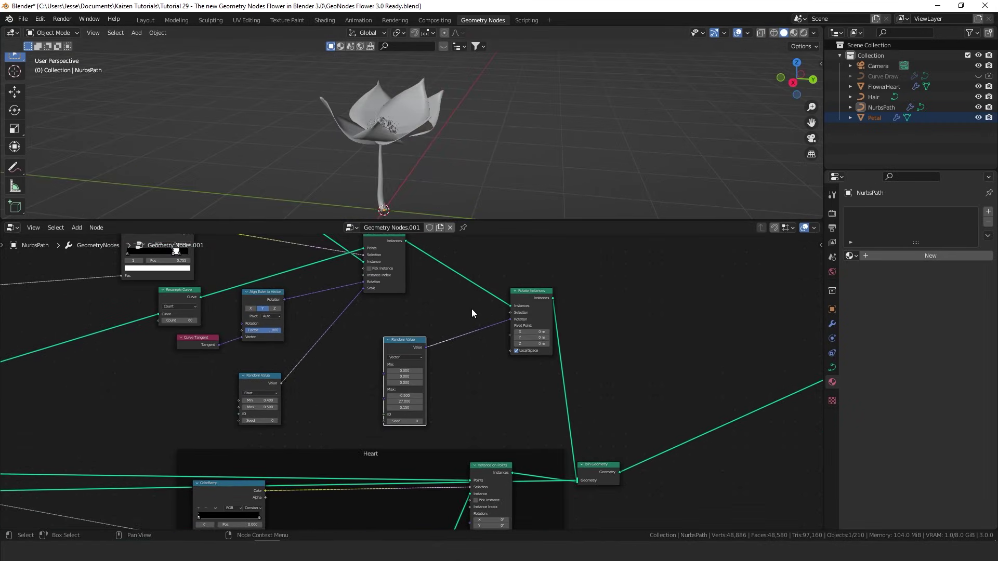
Move the Group Output farther from the node tree and add a second Join Geometry node before it
{"action": "scroll", "coordinate": [569, 390], "scroll_direction": "down", "scroll_amount": 3}
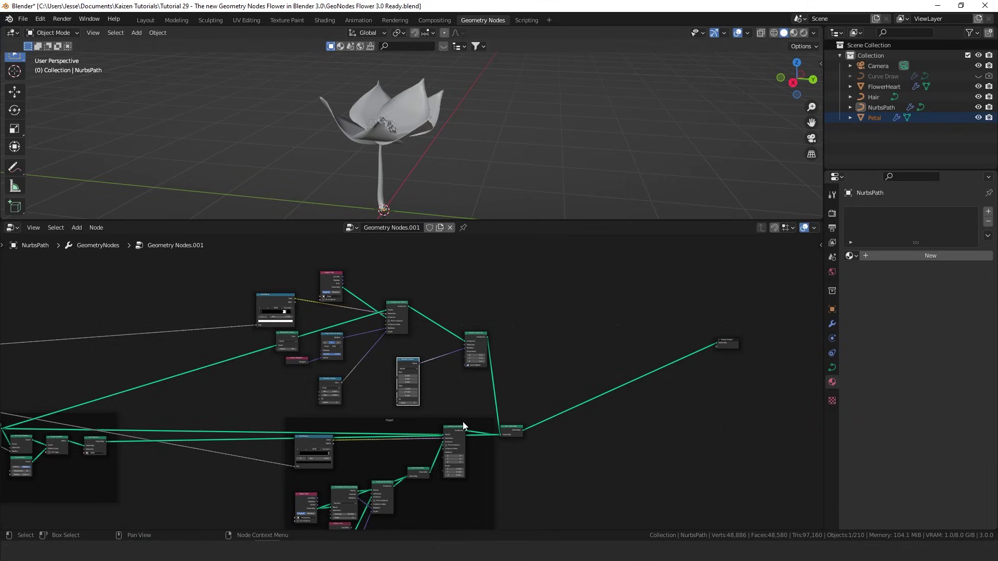
{"action": "left_click_drag", "start_coordinate": [730, 343], "coordinate": [796, 338]}
{"action": "key", "text": "shift+a"}
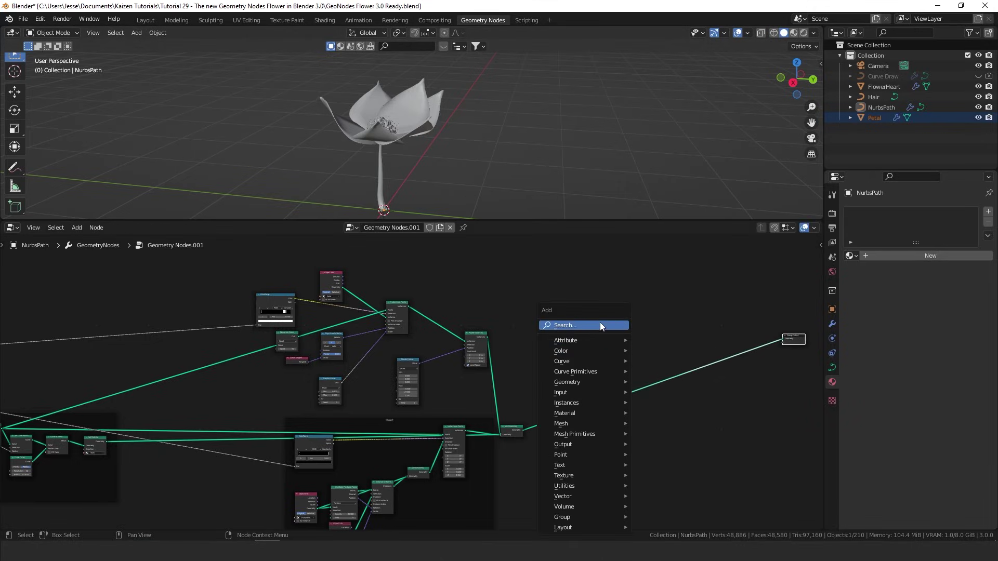
{"action": "type", "text": "join"}
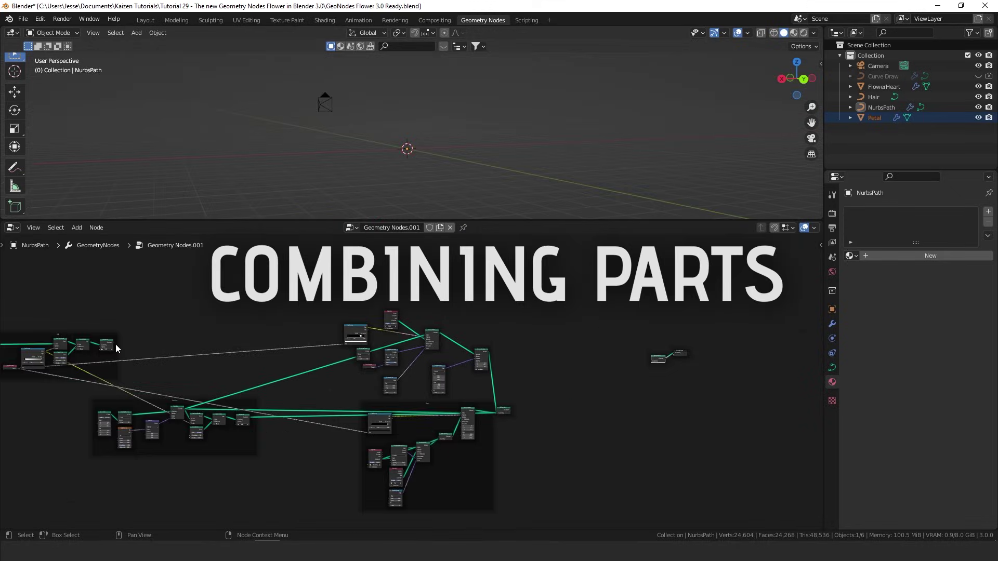
Connect the Stalk frame's output to the new Join Geometry node, and feed a new Instance on Points node into the same join
{"action": "left_click_drag", "start_coordinate": [113, 343], "coordinate": [652, 360]}
{"action": "scroll", "coordinate": [559, 418], "scroll_direction": "down", "scroll_amount": 1}
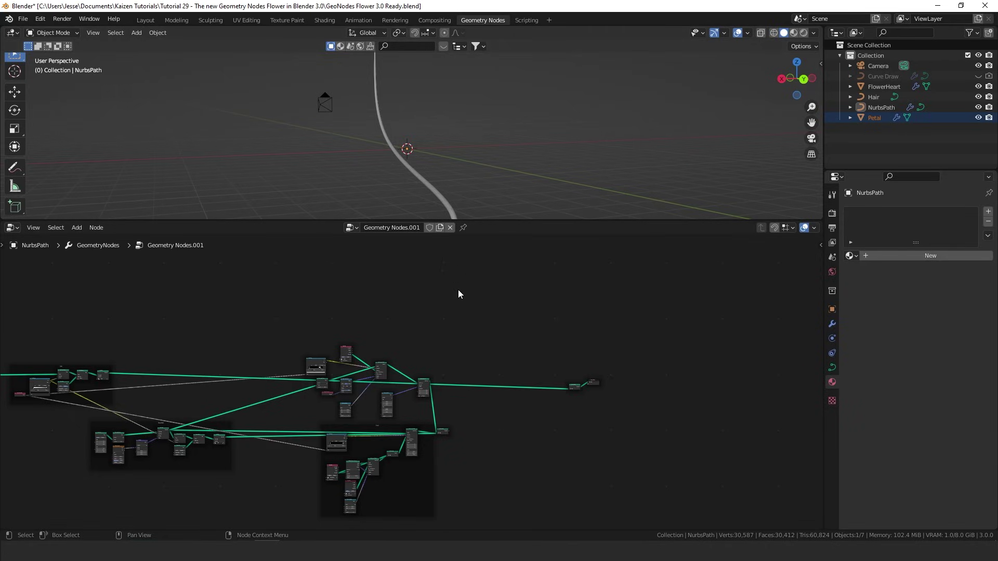
{"action": "key", "text": "shift+a"}
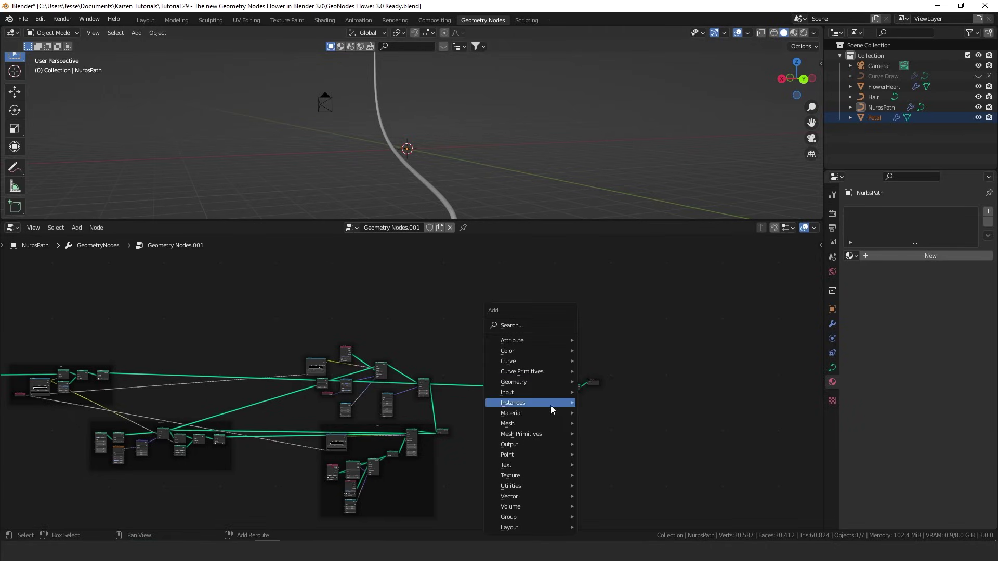
{"action": "left_click", "coordinate": [496, 333]}
{"action": "type", "text": "ins"}
{"action": "type", "text": "t"}
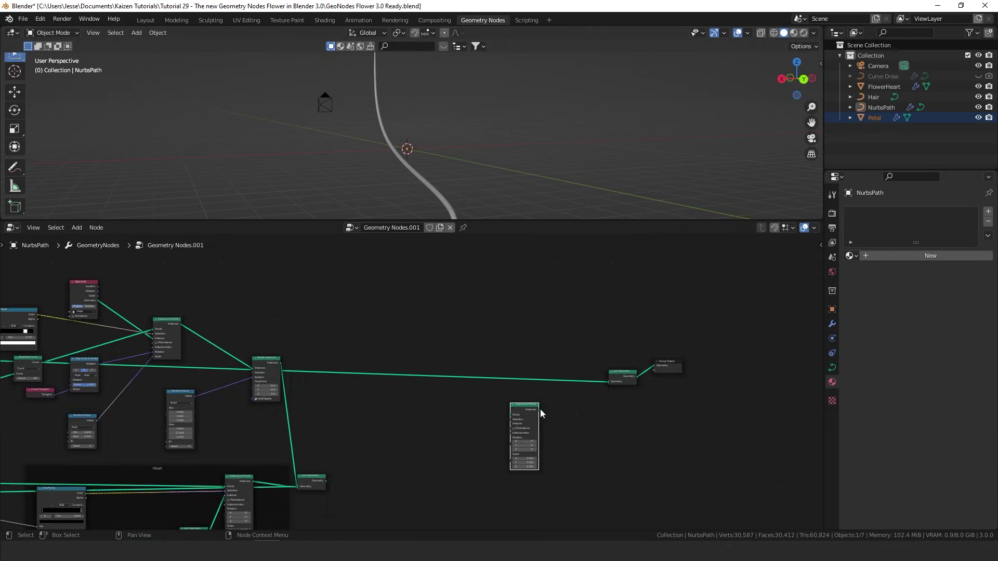
{"action": "left_click_drag", "start_coordinate": [539, 409], "coordinate": [609, 382]}
{"action": "scroll", "coordinate": [411, 405], "scroll_direction": "down", "scroll_amount": 5}
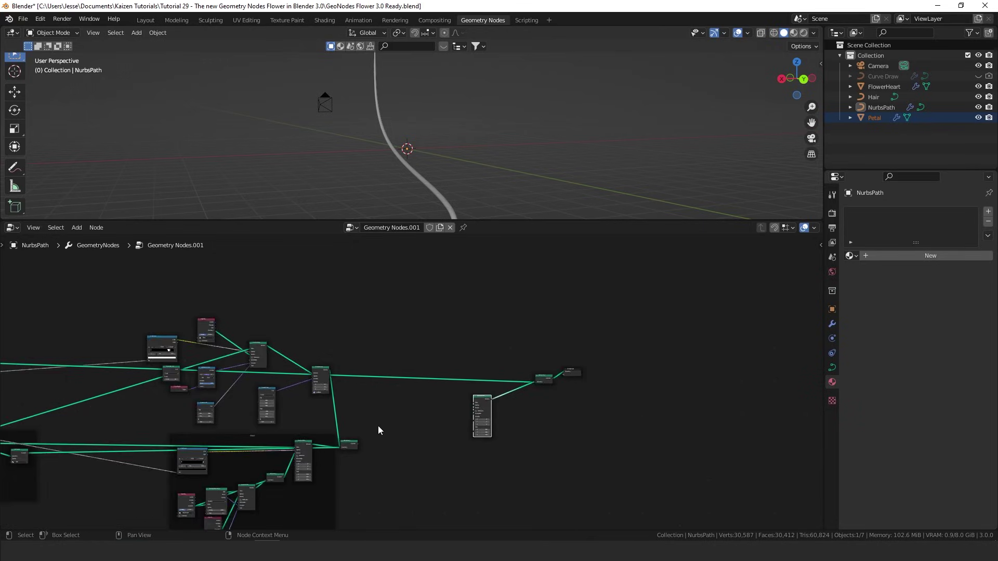
Connect the Group Input geometry to the new Instance on Points' Points and the flower's Join Geometry output to its Instance
{"action": "middle_click_drag", "start_coordinate": [270, 416], "coordinate": [467, 388]}
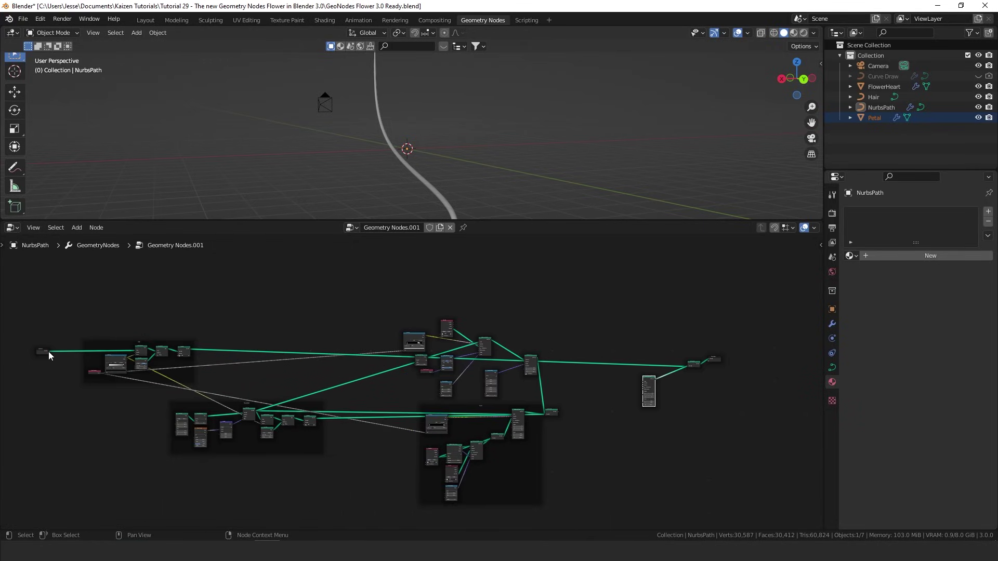
{"action": "left_click_drag", "start_coordinate": [49, 351], "coordinate": [644, 383]}
{"action": "scroll", "coordinate": [675, 408], "scroll_direction": "up", "scroll_amount": 5}
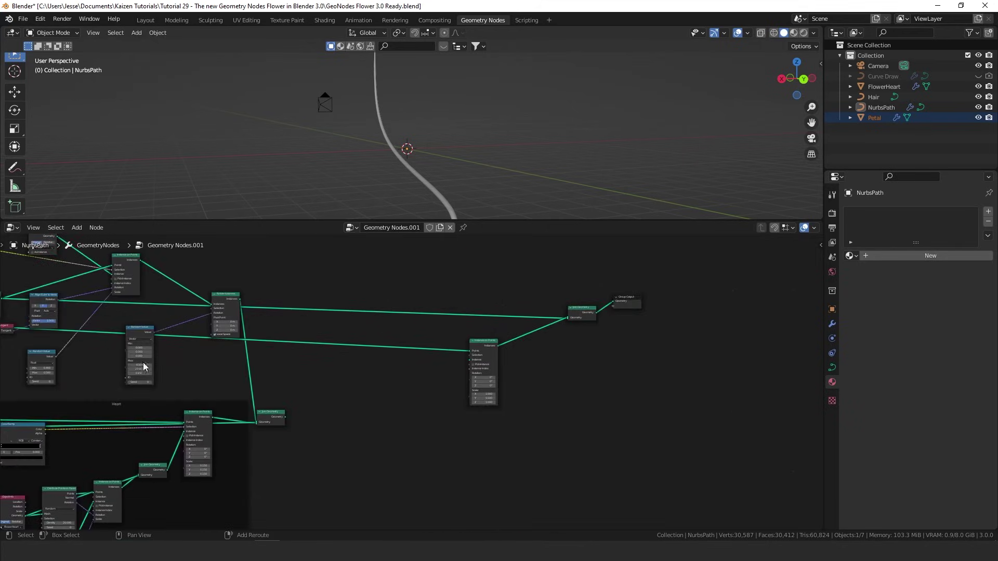
{"action": "left_click_drag", "start_coordinate": [224, 433], "coordinate": [249, 429]}
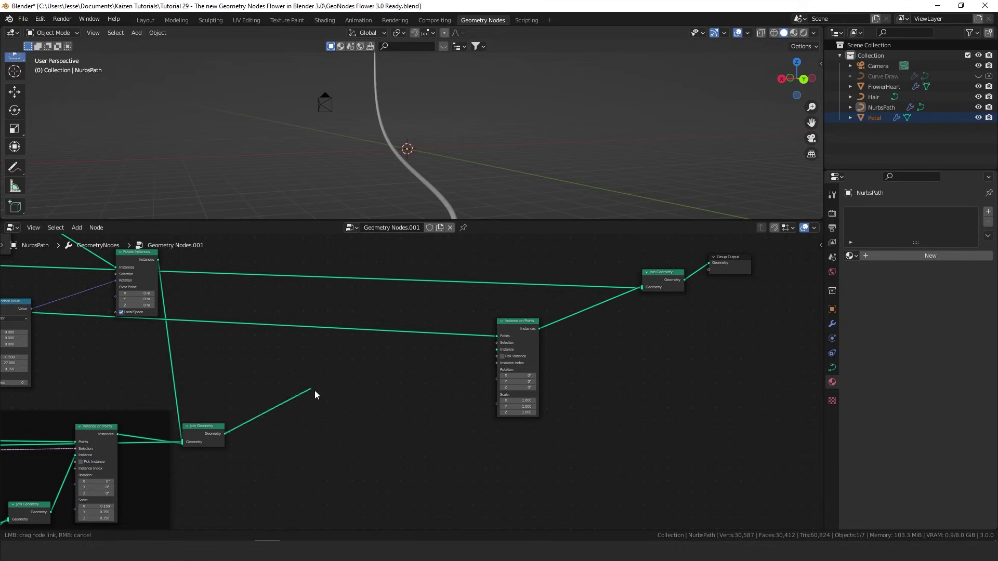
{"action": "left_click_drag", "start_coordinate": [314, 391], "coordinate": [497, 349]}
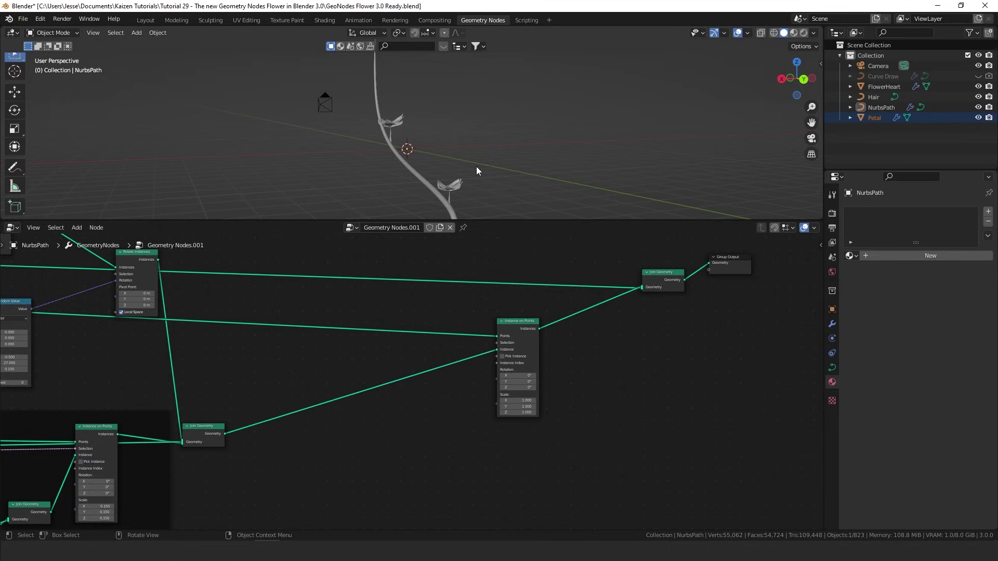
{"action": "scroll", "coordinate": [476, 168], "scroll_direction": "down", "scroll_amount": 5}
{"action": "middle_click_drag", "start_coordinate": [416, 143], "coordinate": [466, 141]}
{"action": "scroll", "coordinate": [433, 145], "scroll_direction": "up", "scroll_amount": 2}
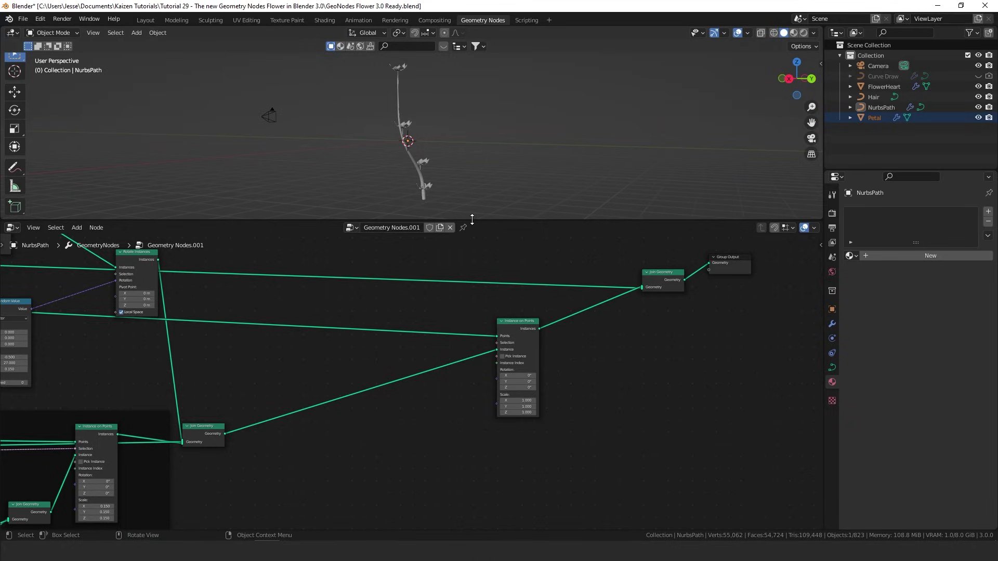
From the camera view, draw a second curved stalk beside the existing one in the NurbsPath curve, discarding a first trial stroke
{"action": "key", "text": "KP_0"}
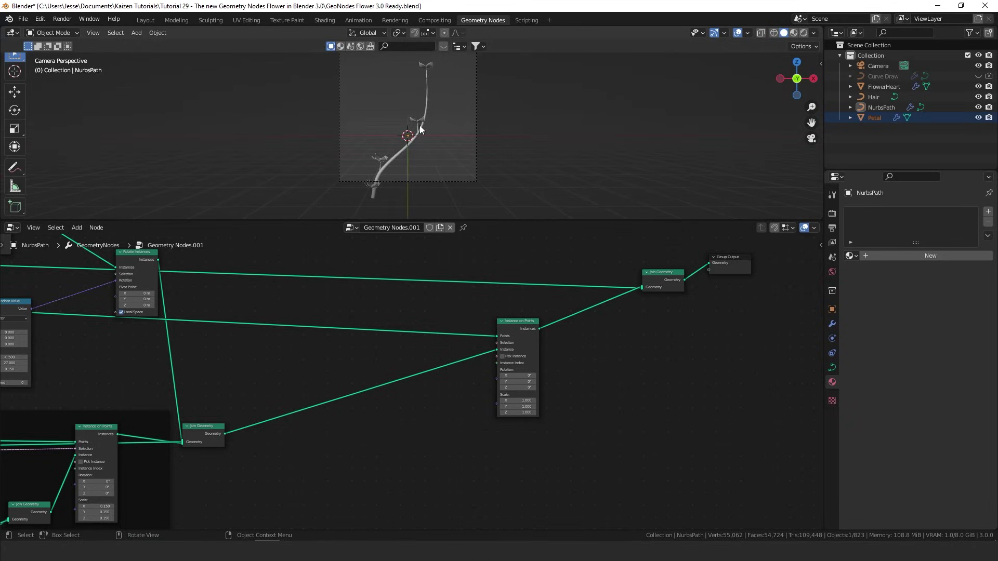
{"action": "key", "text": "Tab"}
{"action": "left_click_drag", "start_coordinate": [464, 181], "coordinate": [458, 82]}
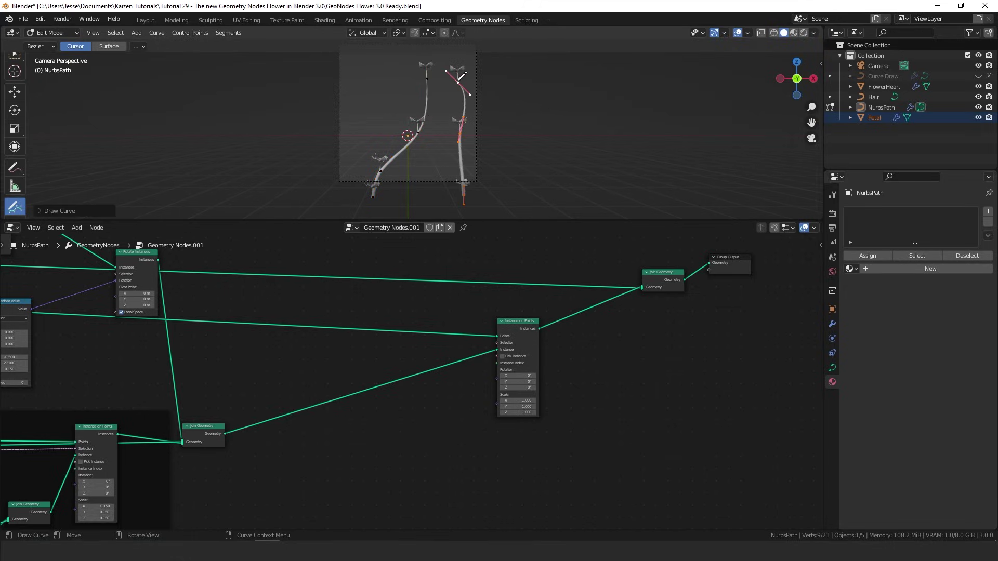
{"action": "key", "text": "ctrl+z"}
{"action": "left_click_drag", "start_coordinate": [313, 161], "coordinate": [383, 74]}
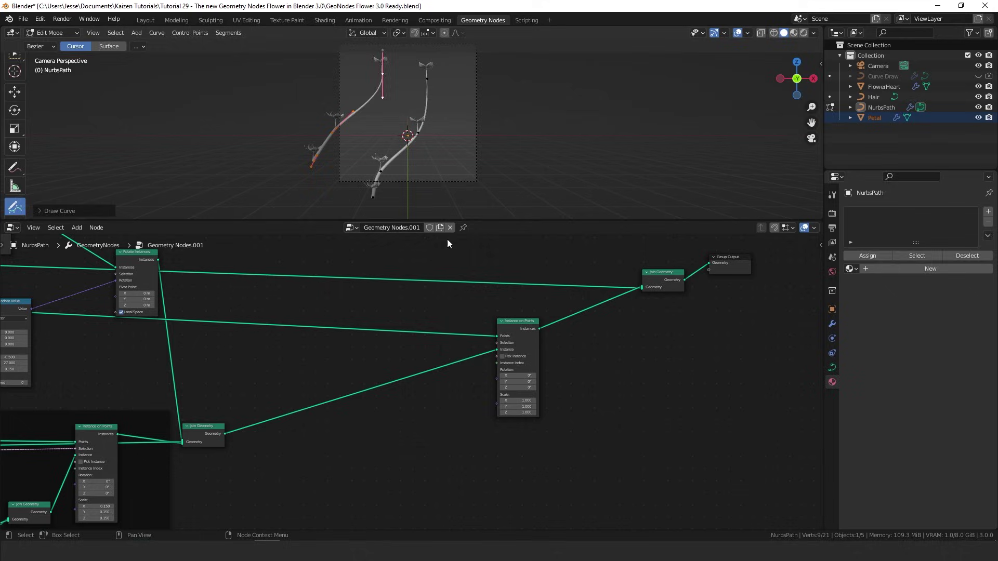
{"action": "key", "text": "Tab"}
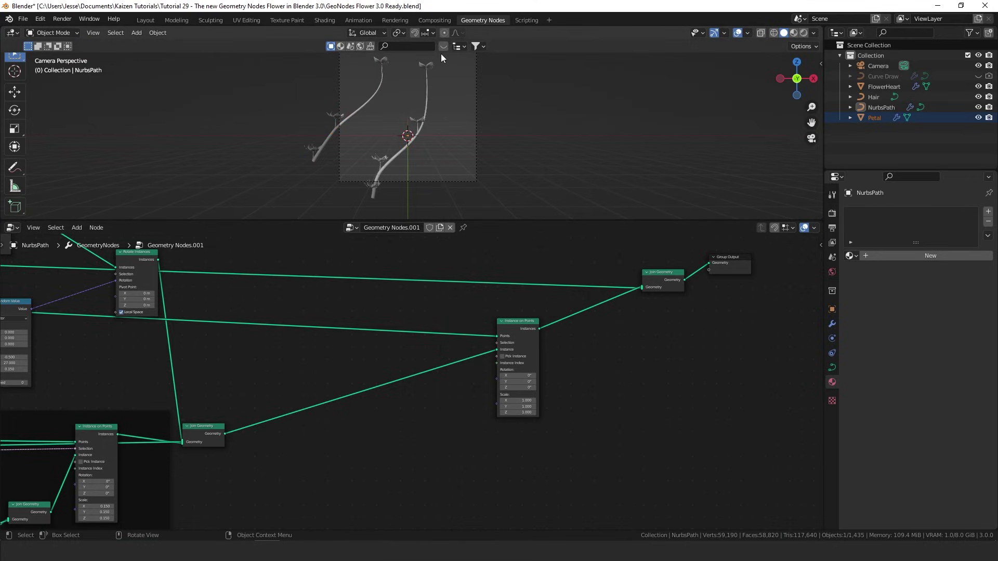
Insert a Resample Curve node before the new Instance on Points' Points and set its Count to 50
{"action": "scroll", "coordinate": [478, 317], "scroll_direction": "up", "scroll_amount": 2}
{"action": "middle_click_drag", "start_coordinate": [474, 312], "coordinate": [469, 367]}
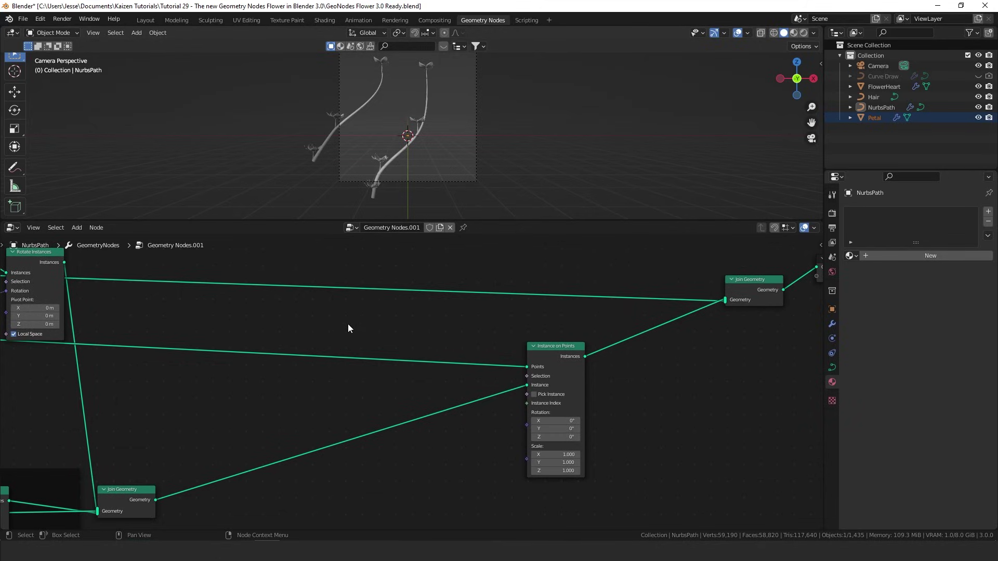
{"action": "key", "text": "shift+a"}
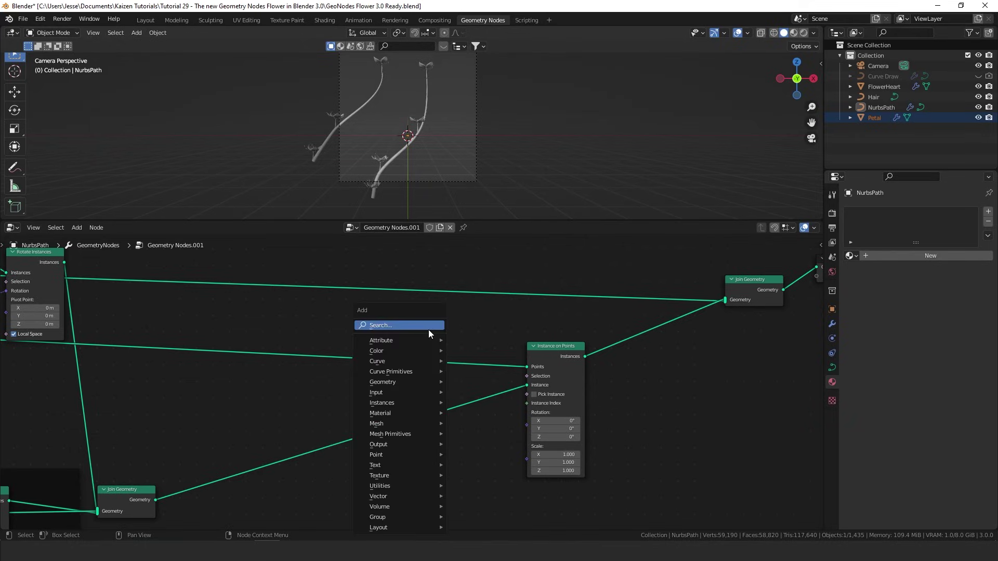
{"action": "left_click", "coordinate": [429, 330]}
{"action": "type", "text": "resample"}
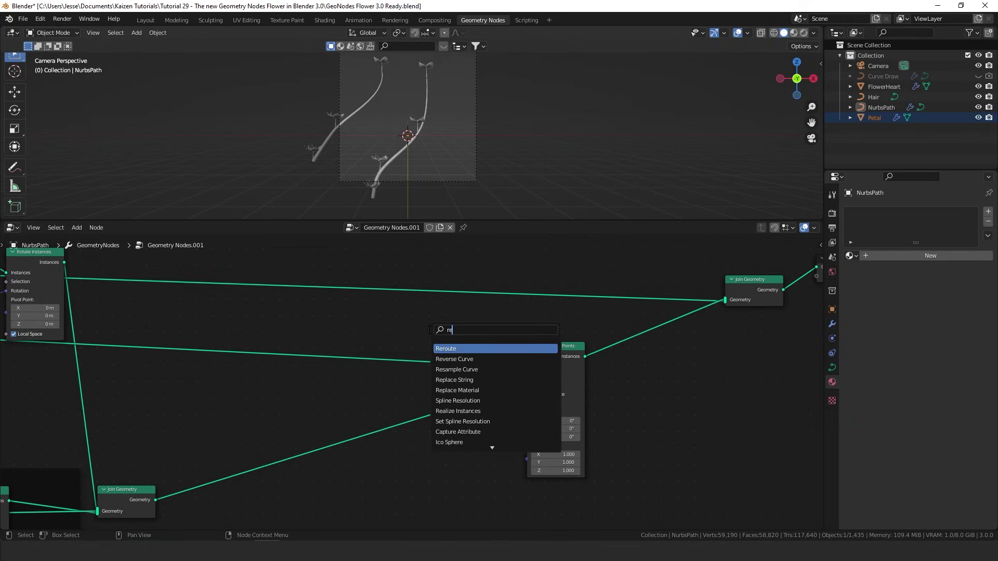
{"action": "key", "text": "Return"}
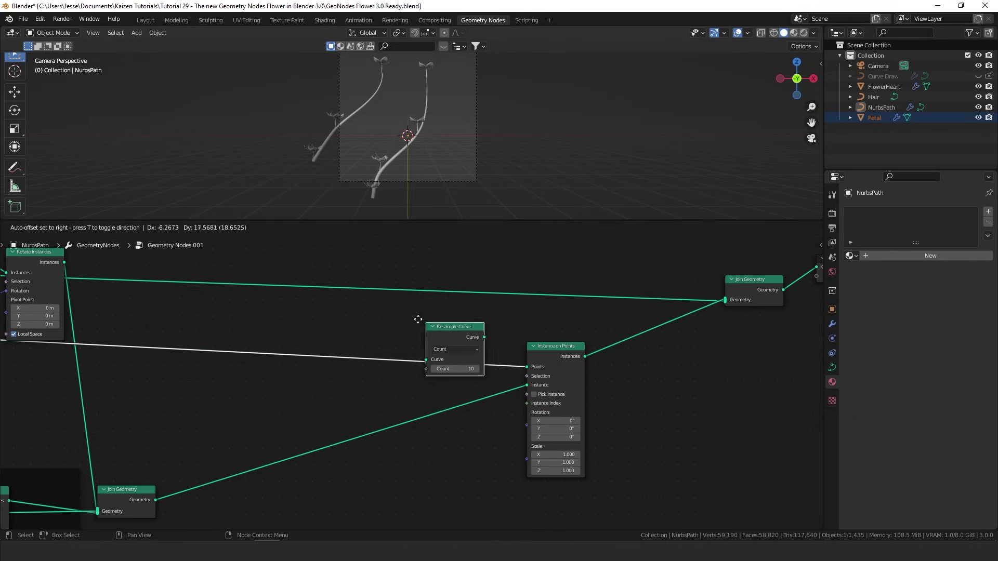
{"action": "left_click", "coordinate": [370, 337]}
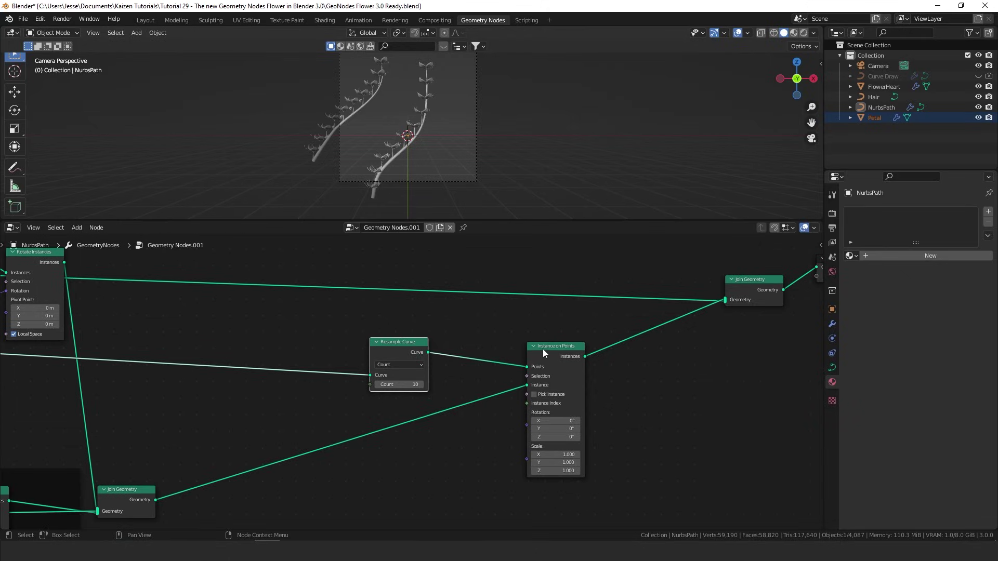
{"action": "left_click", "coordinate": [397, 386]}
{"action": "key", "text": "Return"}
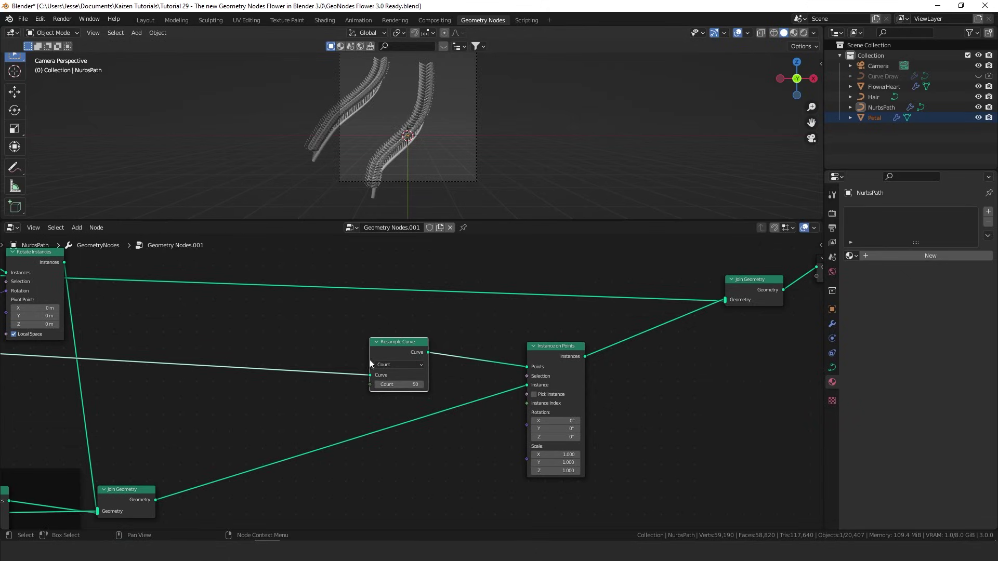
Expose the Resample Curve's Count through the Group Input and set the modifier's Count to 10, then back to 50
{"action": "scroll", "coordinate": [378, 316], "scroll_direction": "down", "scroll_amount": 6}
{"action": "left_click_drag", "start_coordinate": [386, 384], "coordinate": [214, 295]}
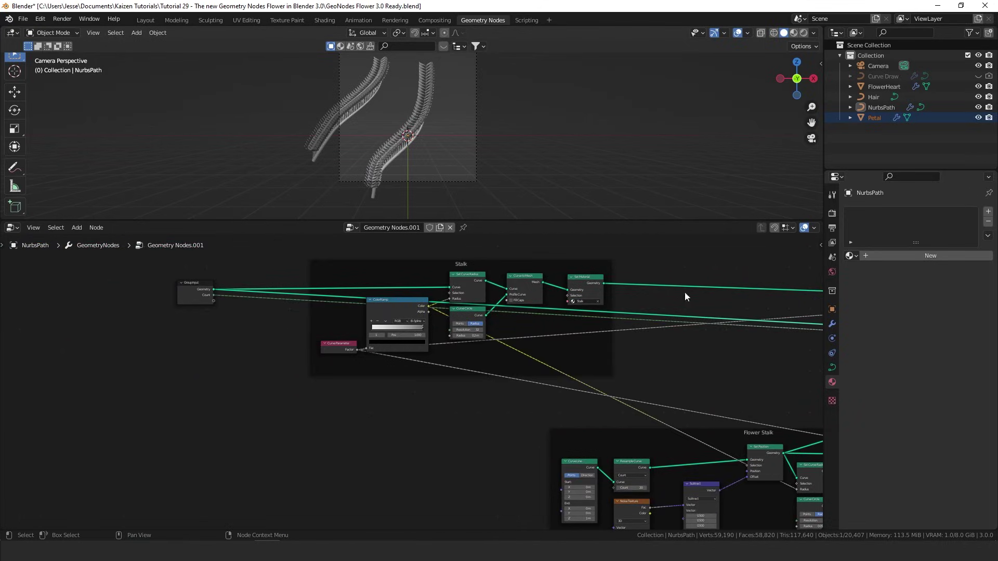
{"action": "left_click", "coordinate": [832, 324]}
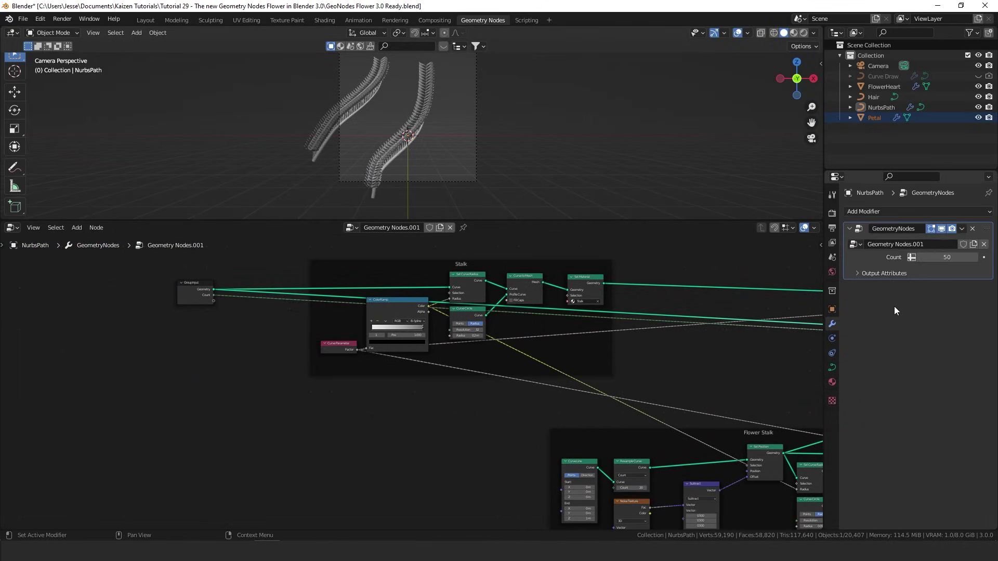
{"action": "mouse_move", "coordinate": [945, 256]}
{"action": "left_mouse_down"}
{"action": "mouse_move", "coordinate": [978, 257]}
{"action": "mouse_move", "coordinate": [945, 257]}
{"action": "left_mouse_up"}
{"action": "left_click", "coordinate": [945, 257]}
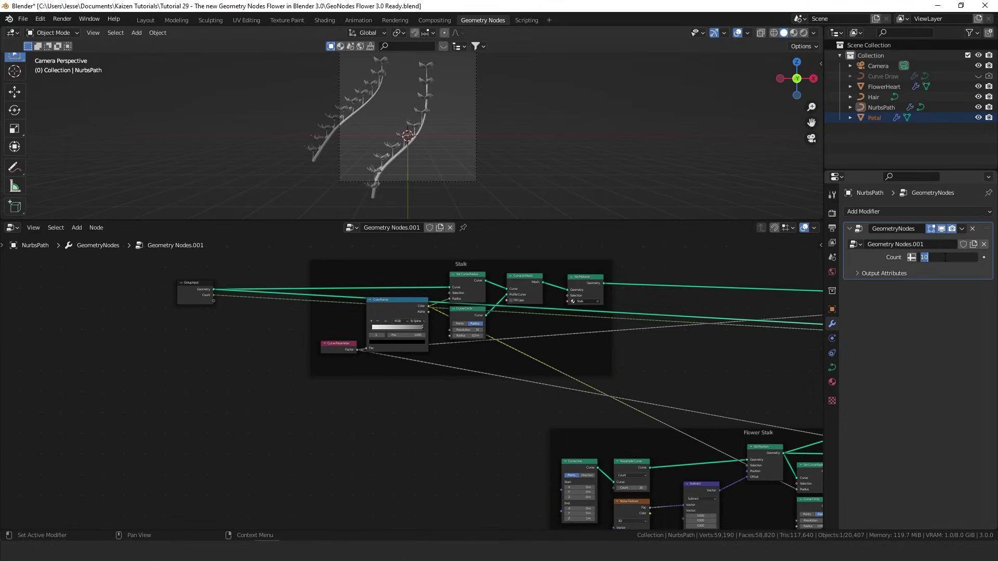
{"action": "type", "text": "50"}
{"action": "key", "text": "Return"}
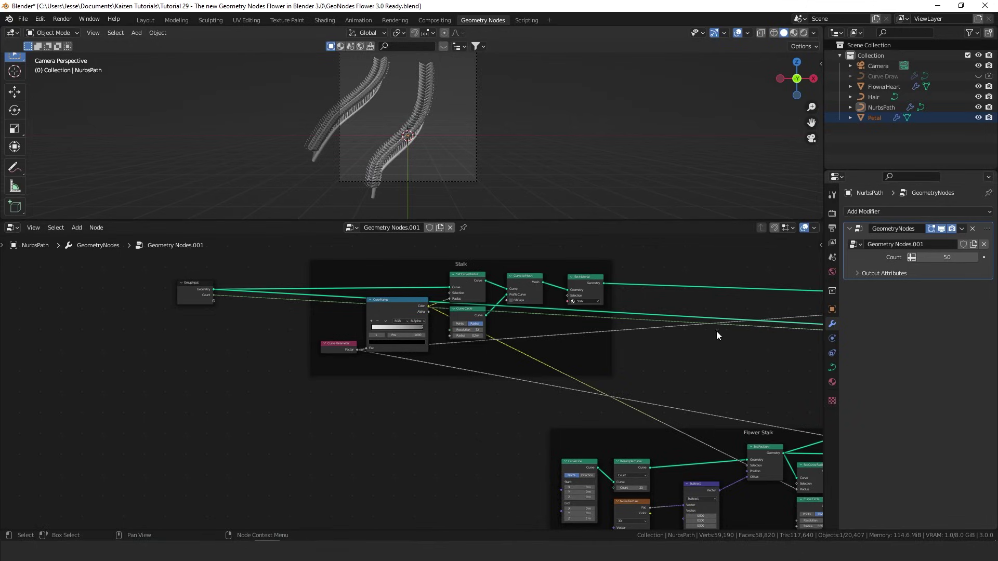
Move the final Join Geometry and Group Output farther along, and shift the final Instance on Points to make room for more nodes
{"action": "scroll", "coordinate": [712, 348], "scroll_direction": "down", "scroll_amount": 5}
{"action": "middle_click_drag", "start_coordinate": [681, 359], "coordinate": [395, 330]}
{"action": "scroll", "coordinate": [351, 313], "scroll_direction": "up", "scroll_amount": 8}
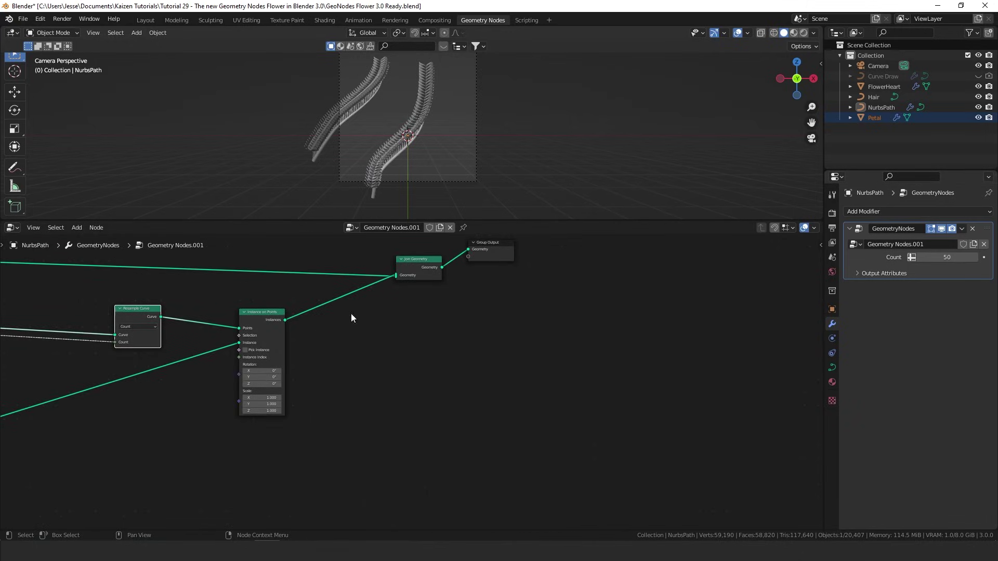
{"action": "left_click_drag", "start_coordinate": [562, 239], "coordinate": [397, 295]}
{"action": "key", "text": "g"}
{"action": "left_click", "coordinate": [598, 298]}
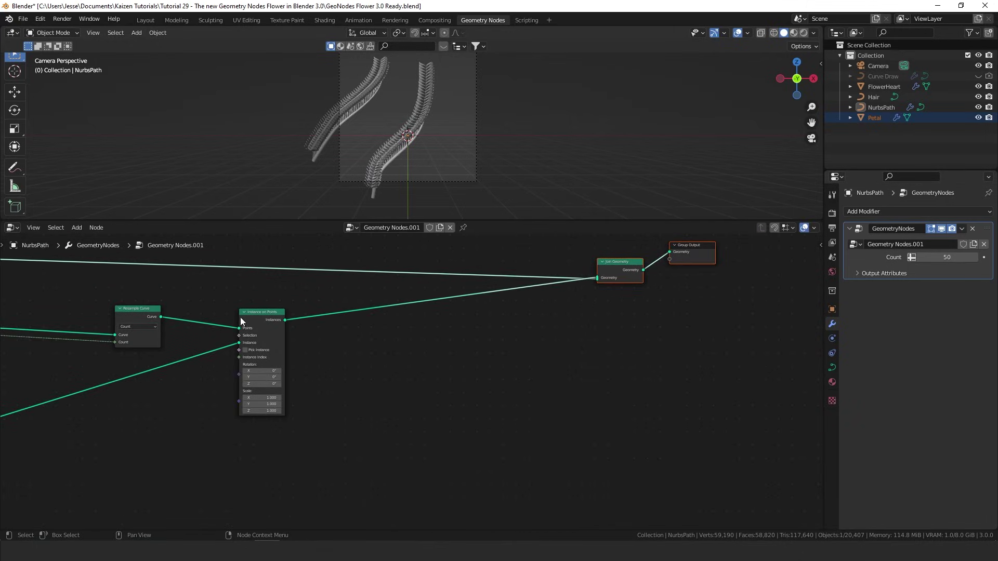
{"action": "left_click_drag", "start_coordinate": [253, 316], "coordinate": [321, 334]}
Move the whole group of petal nodes clear above the long geometry links
{"action": "scroll", "coordinate": [413, 363], "scroll_direction": "down", "scroll_amount": 10}
{"action": "middle_click_drag", "start_coordinate": [220, 370], "coordinate": [497, 409]}
{"action": "left_click_drag", "start_coordinate": [193, 292], "coordinate": [486, 417]}
{"action": "key", "text": "g"}
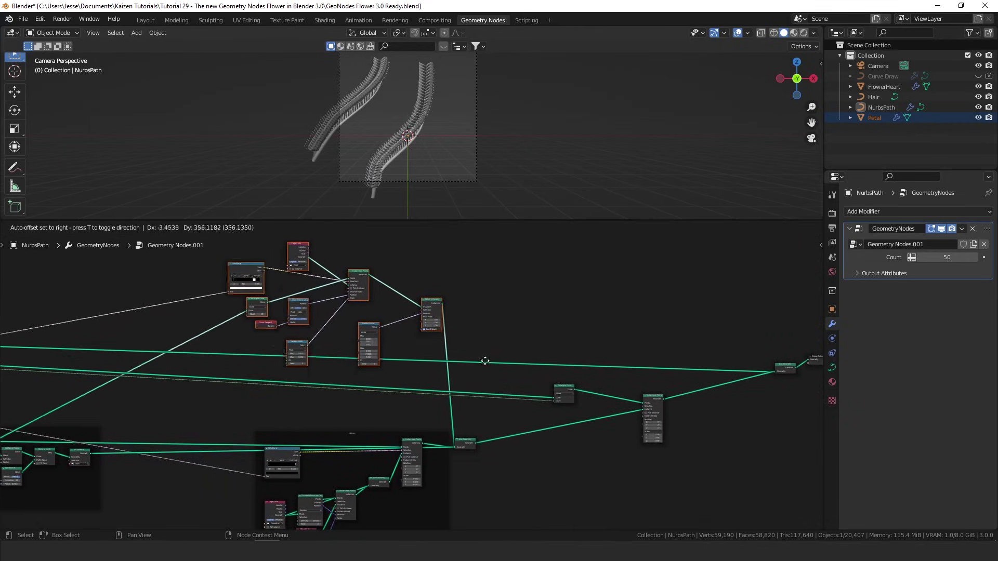
{"action": "left_click", "coordinate": [462, 336]}
Enclose the selected petal nodes in a new frame and label it as the petal section
{"action": "middle_click_drag", "start_coordinate": [427, 316], "coordinate": [532, 385]}
{"action": "key", "text": "shift+a"}
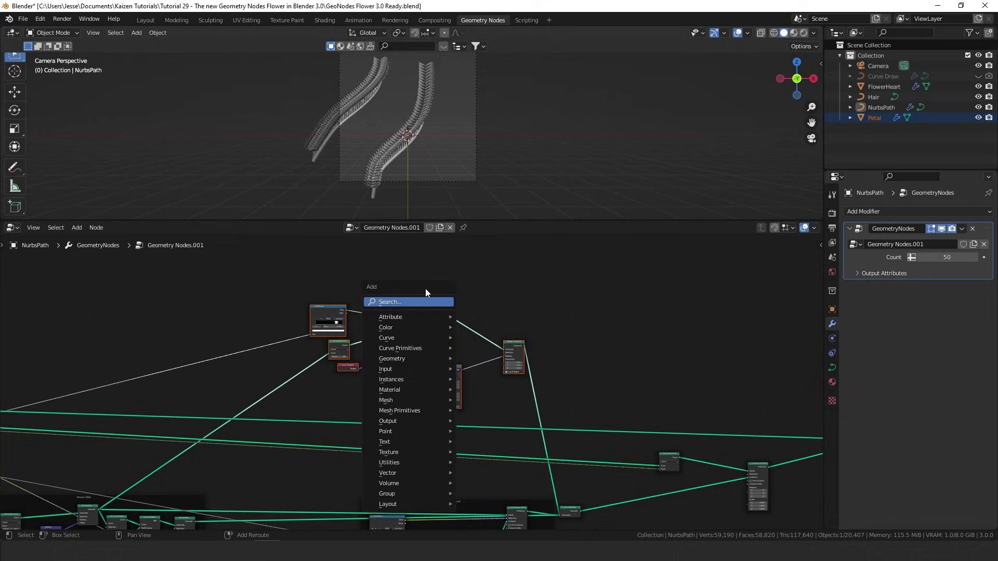
{"action": "left_click", "coordinate": [415, 303]}
{"action": "type", "text": "fram"}
{"action": "key", "text": "Return"}
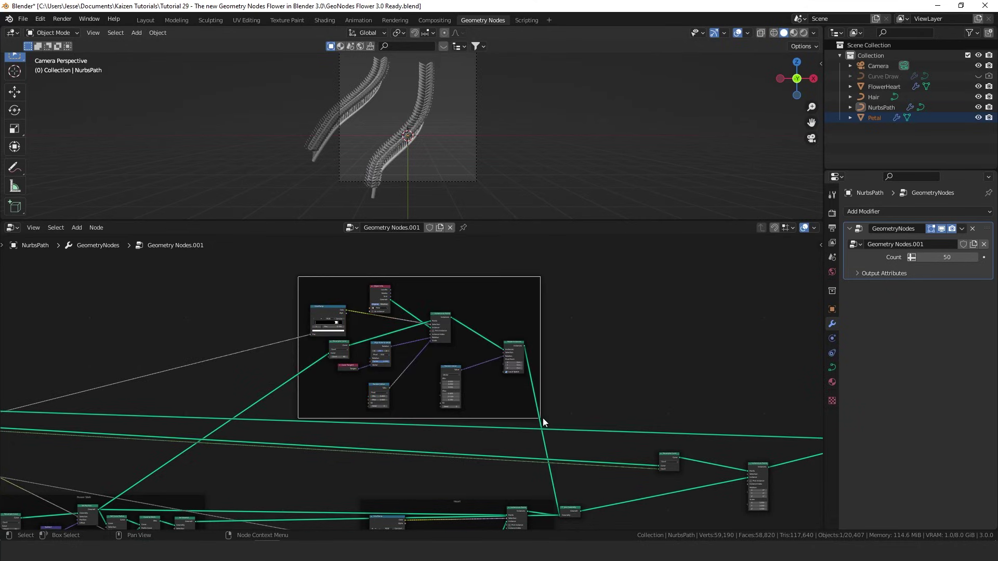
{"action": "key", "text": "n"}
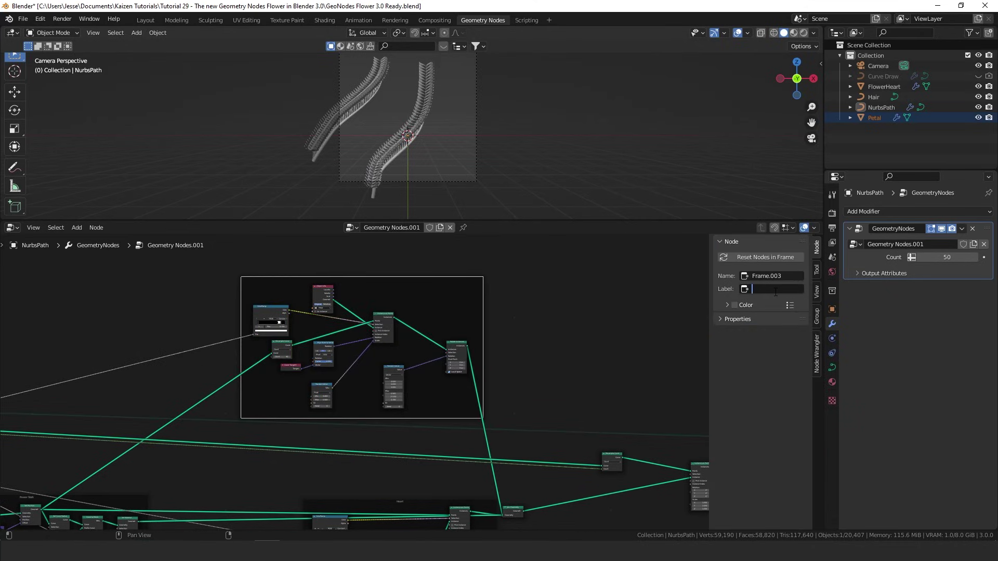
{"action": "type", "text": "Pet"}
{"action": "key", "text": "Return"}
{"action": "key", "text": "n"}
Duplicate the petal setup's Curve Tangent, Align Euler to Vector, both Random Value nodes and Rotate Instances, placing the copies below the final Instance on Points
{"action": "middle_click_drag", "start_coordinate": [307, 376], "coordinate": [254, 342]}
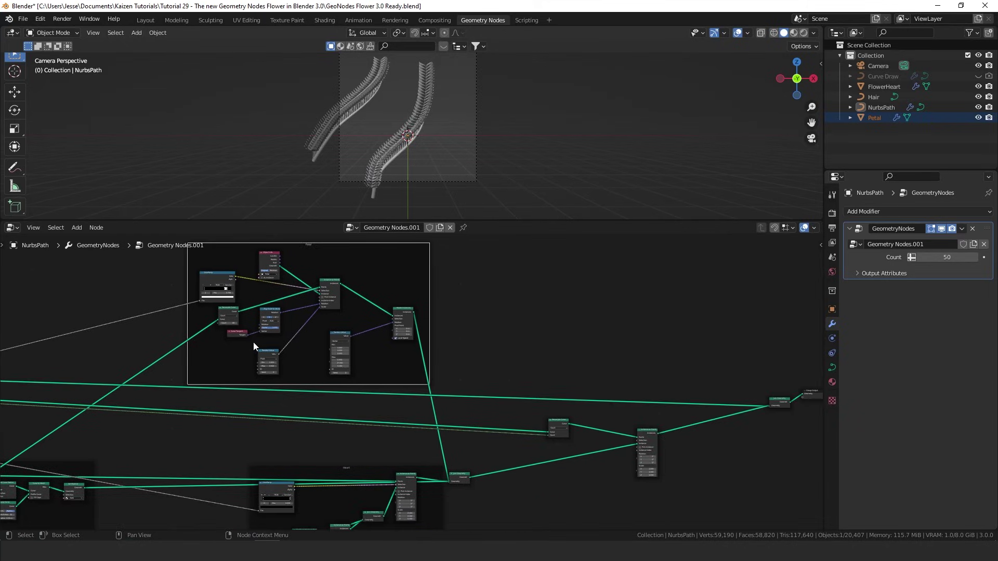
{"action": "left_click", "coordinate": [239, 332]}
{"action": "left_click", "coordinate": [270, 317], "text": "shift"}
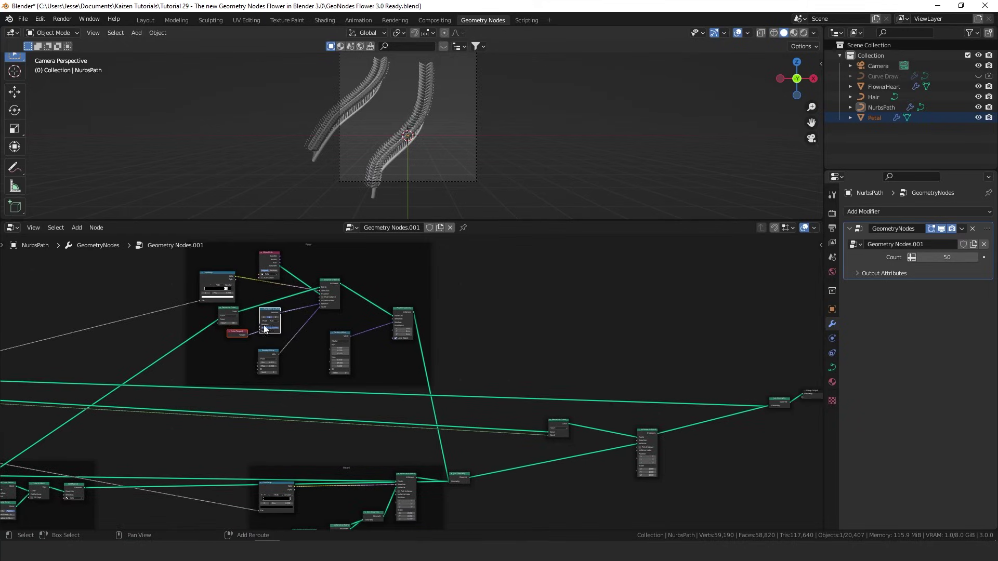
{"action": "left_click", "coordinate": [268, 361], "text": "shift"}
{"action": "left_click", "coordinate": [343, 340], "text": "shift"}
{"action": "middle_click_drag", "start_coordinate": [443, 324], "coordinate": [384, 302]}
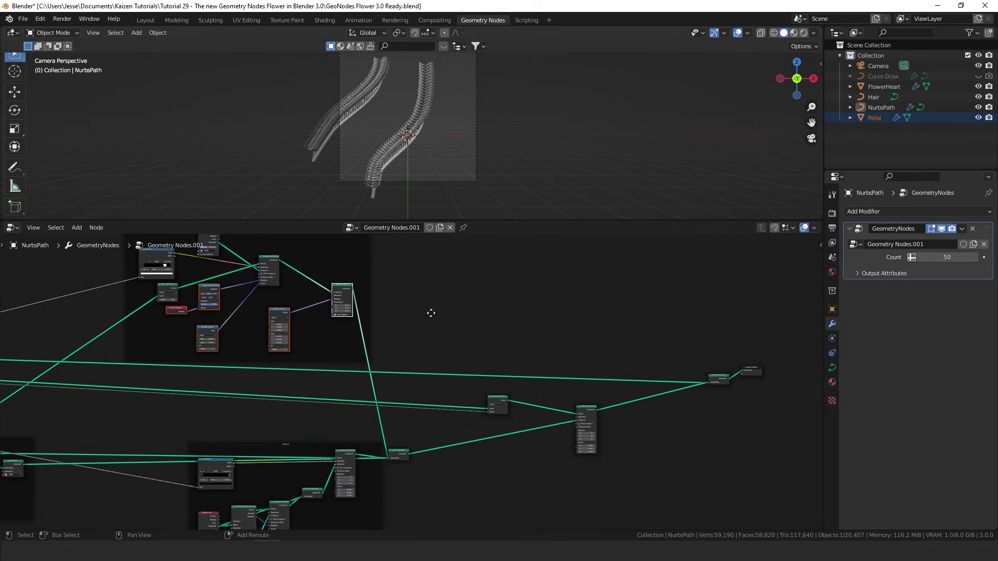
{"action": "key", "text": "g"}
{"action": "left_click", "coordinate": [701, 483]}
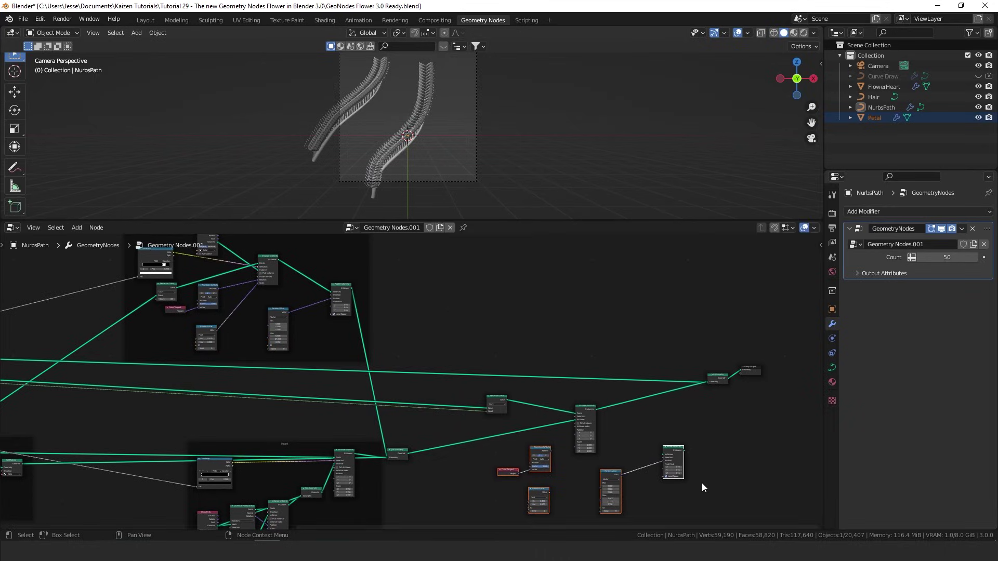
Connect the copied Align Euler to Vector's Rotation to the final Instance on Points' Rotation and inspect the flowers' orientation along the stalks
{"action": "scroll", "coordinate": [702, 482], "scroll_direction": "up", "scroll_amount": 6}
{"action": "middle_click_drag", "start_coordinate": [673, 475], "coordinate": [446, 361]}
{"action": "scroll", "coordinate": [445, 361], "scroll_direction": "up", "scroll_amount": 5}
{"action": "left_click_drag", "start_coordinate": [407, 374], "coordinate": [463, 338]}
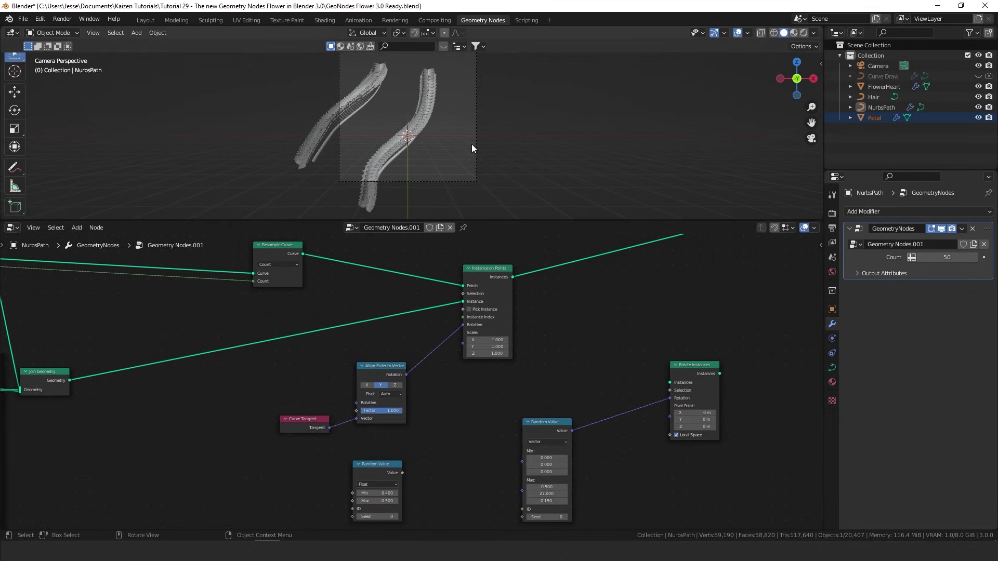
{"action": "middle_click_drag", "start_coordinate": [472, 146], "coordinate": [451, 145]}
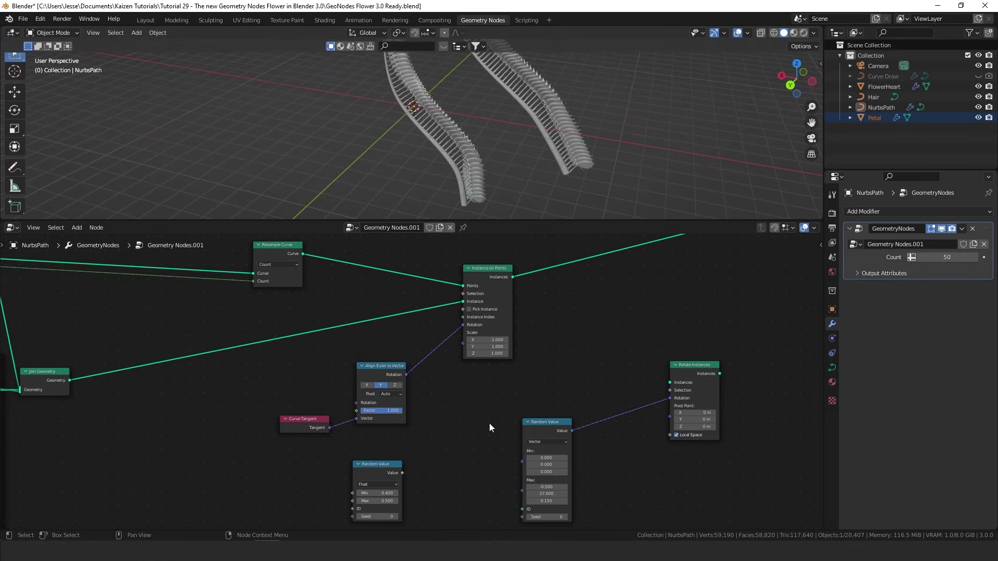
Delete the unconnected float Random Value node beneath the copied Align Euler to Vector
{"action": "middle_click_drag", "start_coordinate": [440, 414], "coordinate": [407, 413]}
{"action": "left_click", "coordinate": [362, 470]}
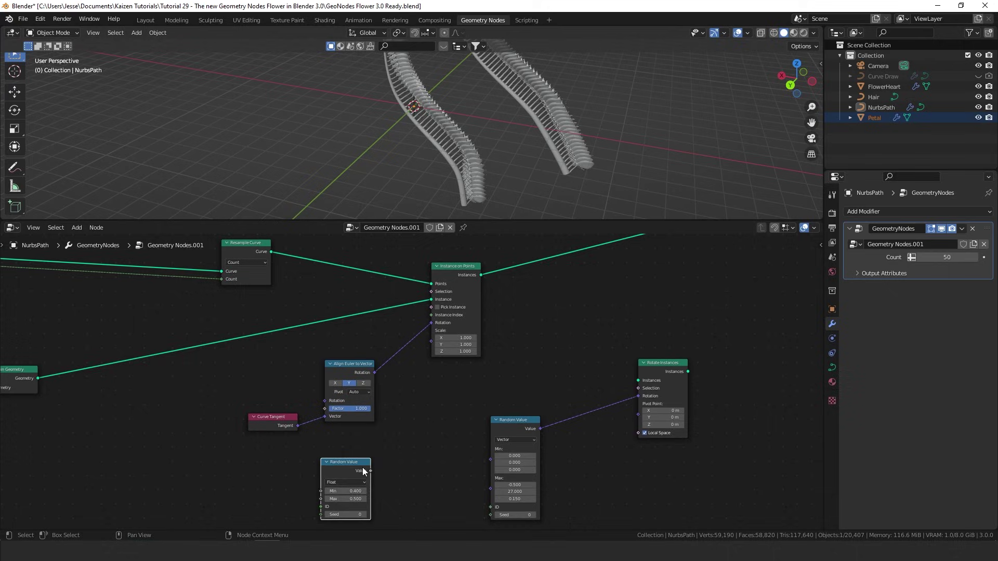
{"action": "key", "text": "x"}
Insert the copied Rotate Instances between the final Instance on Points and Join Geometry, and place its vector Random Value beneath that Instance on Points
{"action": "middle_click_drag", "start_coordinate": [626, 339], "coordinate": [551, 395]}
{"action": "left_click_drag", "start_coordinate": [583, 417], "coordinate": [515, 329]}
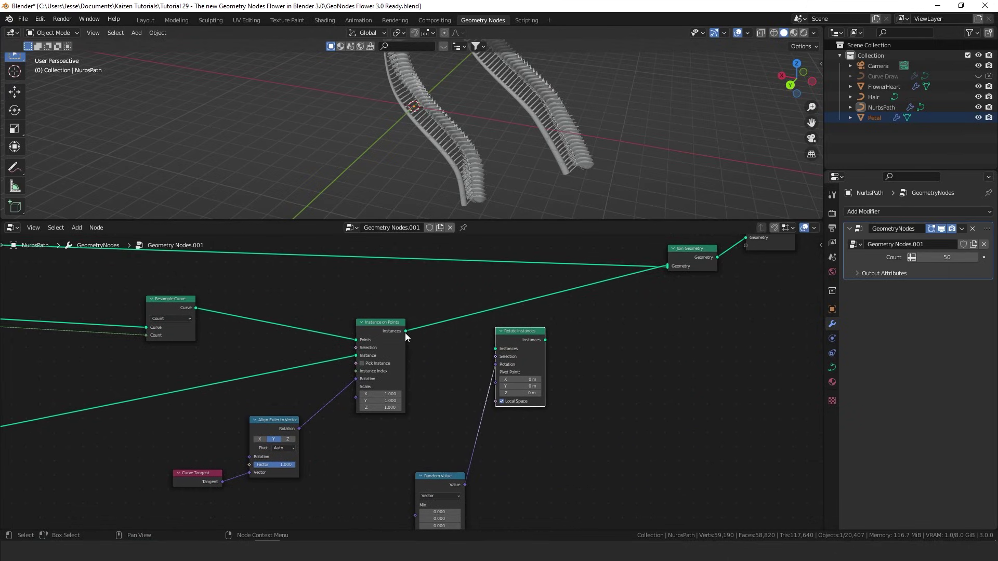
{"action": "left_click_drag", "start_coordinate": [405, 333], "coordinate": [669, 266]}
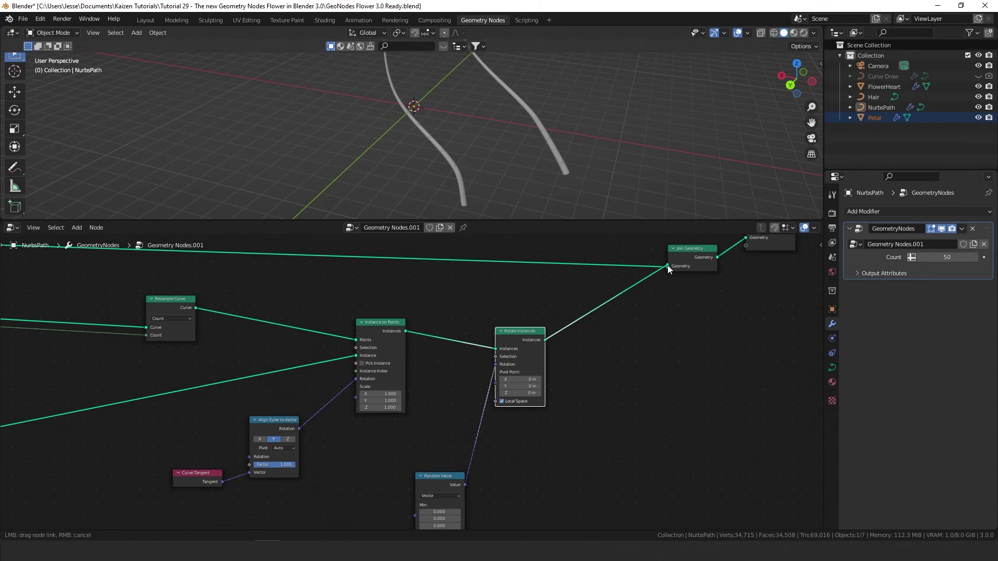
{"action": "left_click_drag", "start_coordinate": [669, 266], "coordinate": [668, 265]}
{"action": "scroll", "coordinate": [467, 166], "scroll_direction": "down", "scroll_amount": 3}
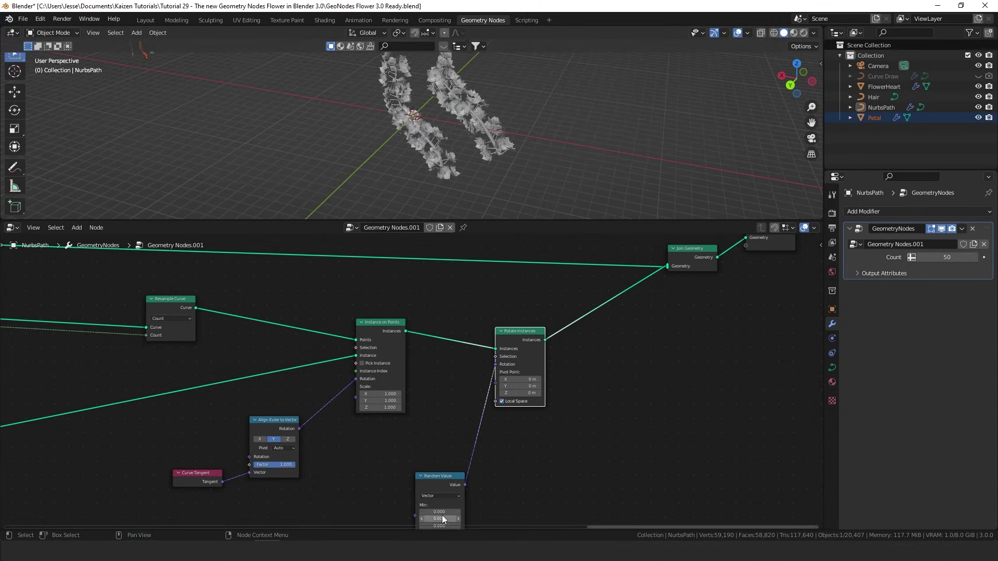
{"action": "left_click_drag", "start_coordinate": [441, 478], "coordinate": [382, 427]}
Set the vector Random Value's Max Y to 20 and check the flowers' rotation from several angles and through the camera
{"action": "middle_click_drag", "start_coordinate": [402, 161], "coordinate": [385, 119]}
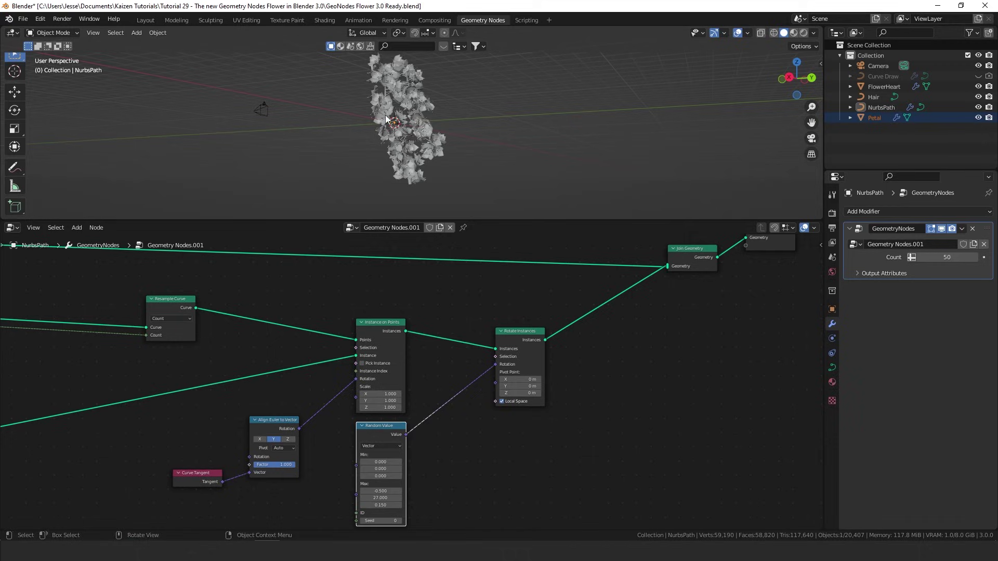
{"action": "left_click", "coordinate": [398, 498]}
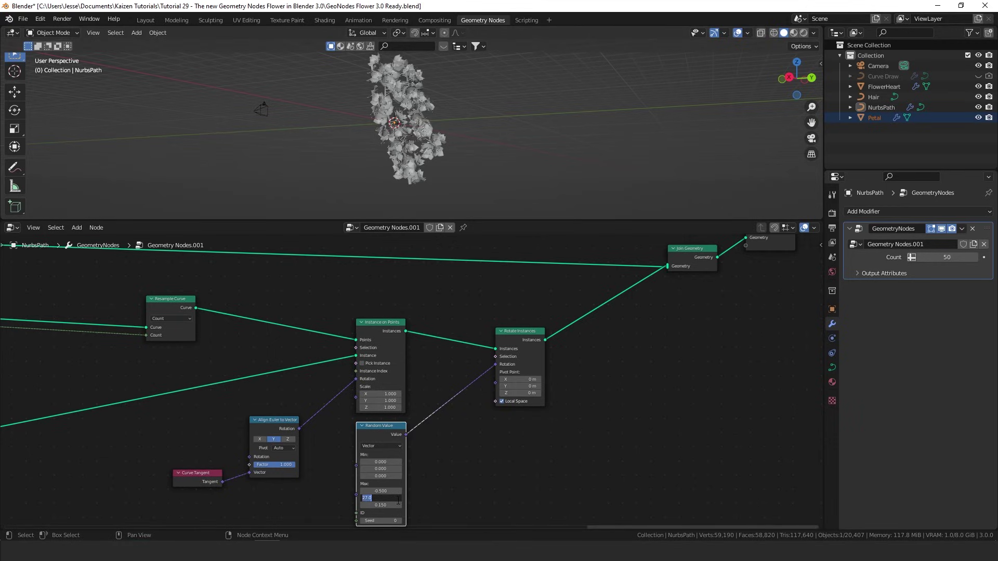
{"action": "key", "text": "Return"}
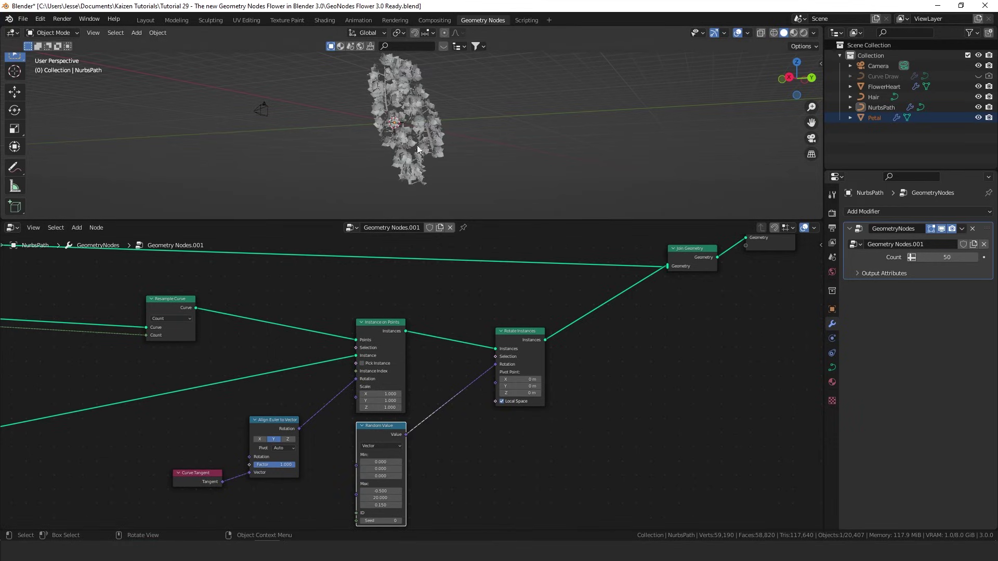
{"action": "middle_click_drag", "start_coordinate": [417, 150], "coordinate": [366, 146]}
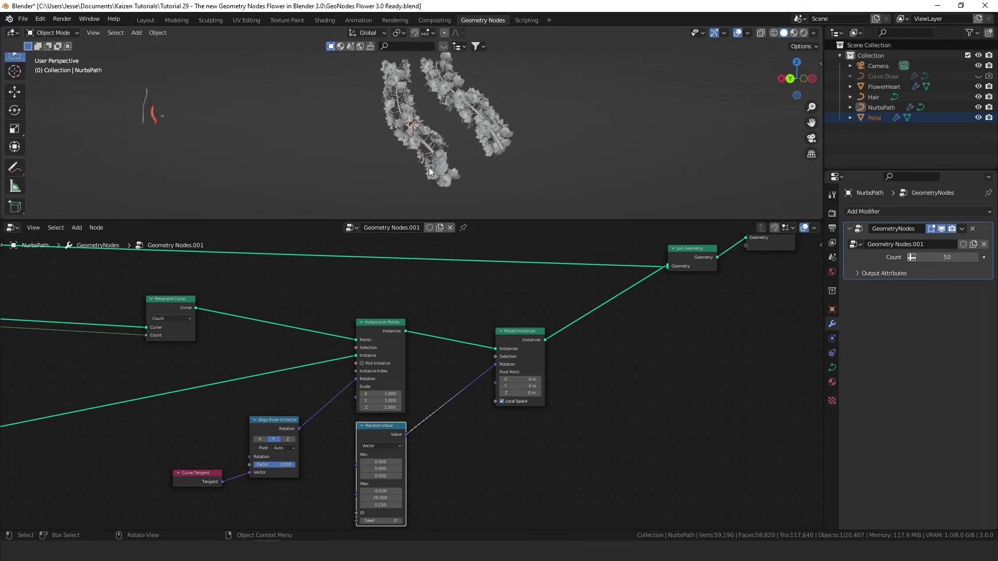
{"action": "key", "text": "KP_0"}
Adjust the vector Random Value to Max X -0.890, Min X -0.550 and Max Z 0.060, and inspect the flowers up close
{"action": "scroll", "coordinate": [411, 382], "scroll_direction": "up", "scroll_amount": 2}
{"action": "middle_click_drag", "start_coordinate": [407, 479], "coordinate": [493, 396]}
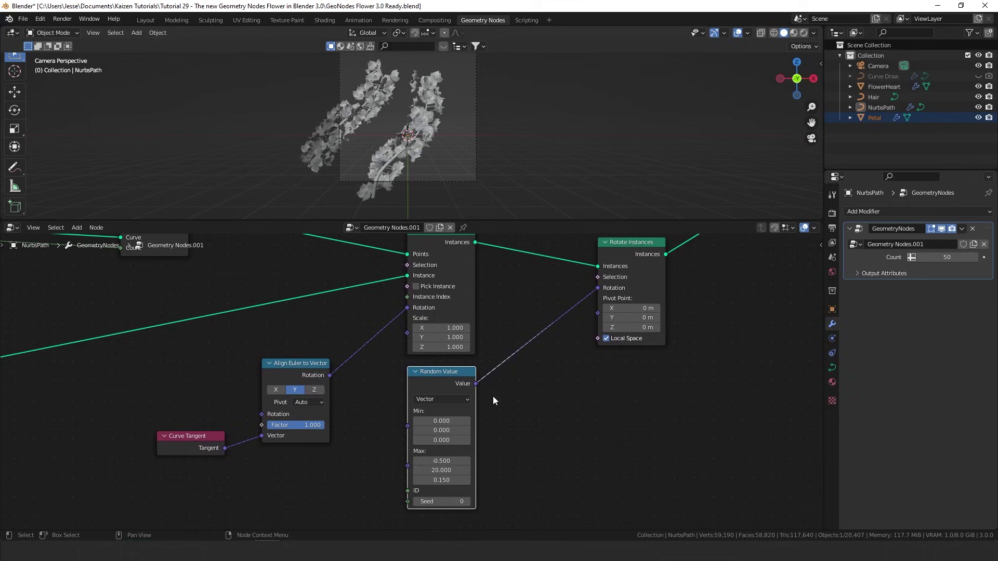
{"action": "left_click_drag", "start_coordinate": [441, 461], "coordinate": [423, 461], "text": "shift"}
{"action": "left_click_drag", "start_coordinate": [441, 420], "coordinate": [427, 420]}
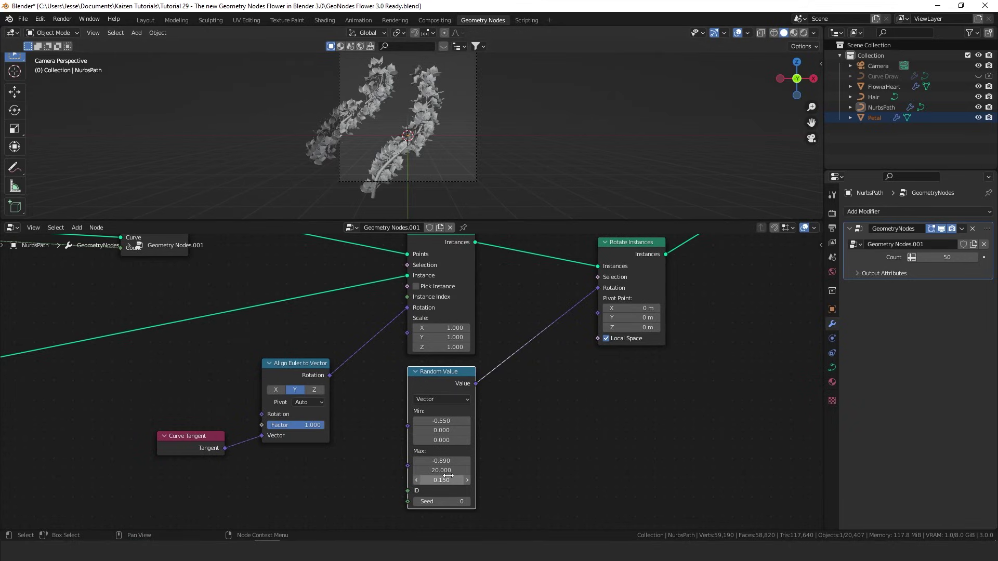
{"action": "left_click_drag", "start_coordinate": [441, 480], "coordinate": [435, 480]}
{"action": "scroll", "coordinate": [566, 426], "scroll_direction": "down", "scroll_amount": 1}
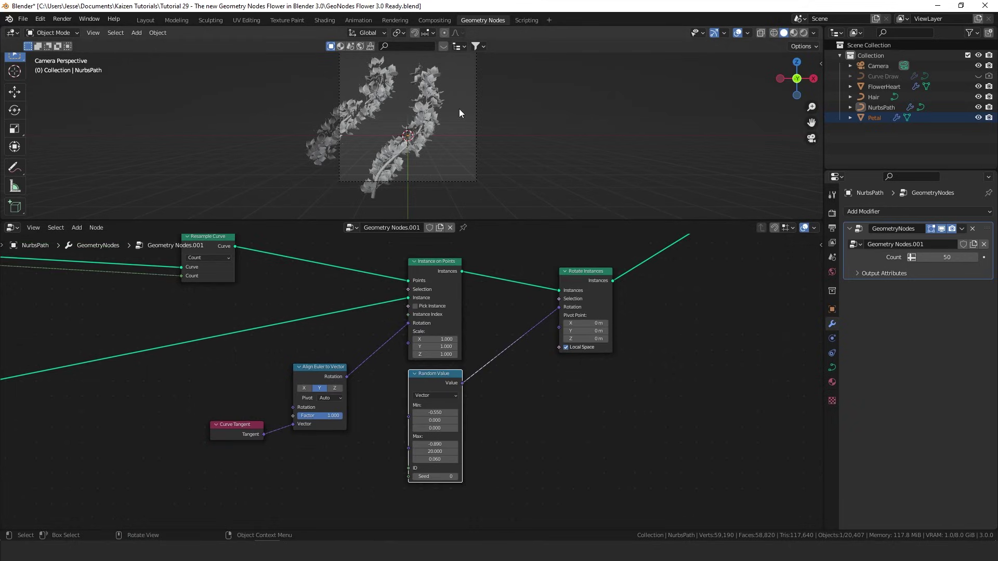
{"action": "middle_click_drag", "start_coordinate": [460, 108], "coordinate": [437, 188]}
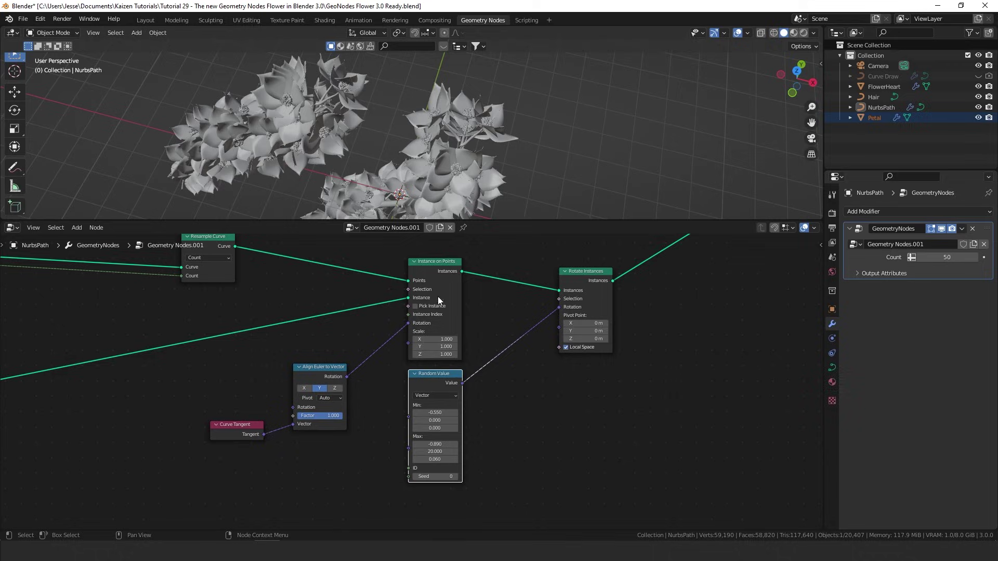
{"action": "key", "text": "KP_0"}
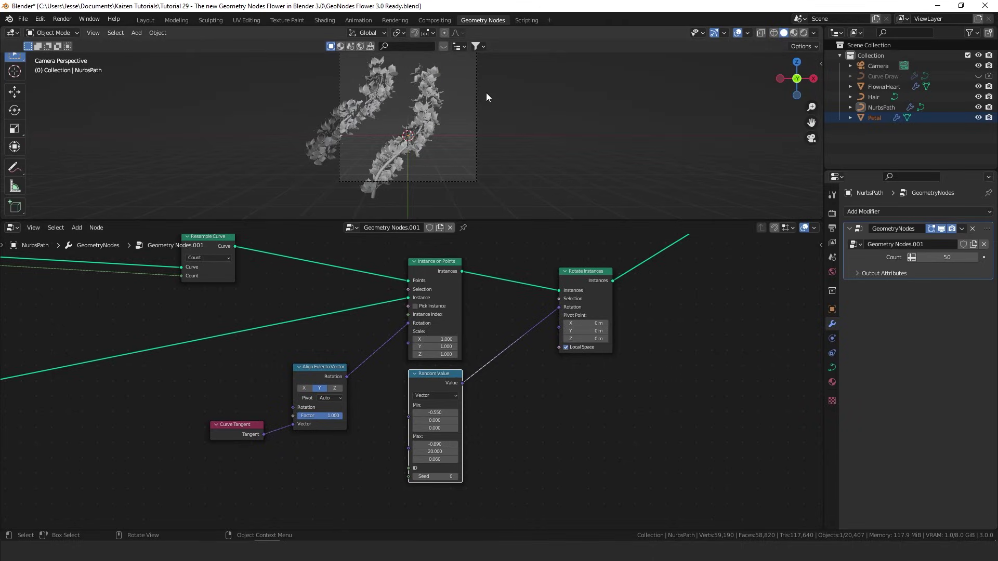
Connect the input factor that drives the earlier ColorRamps to the final Instance on Points' Scale, and inspect the flower sizes along the stalks
{"action": "left_click", "coordinate": [435, 95]}
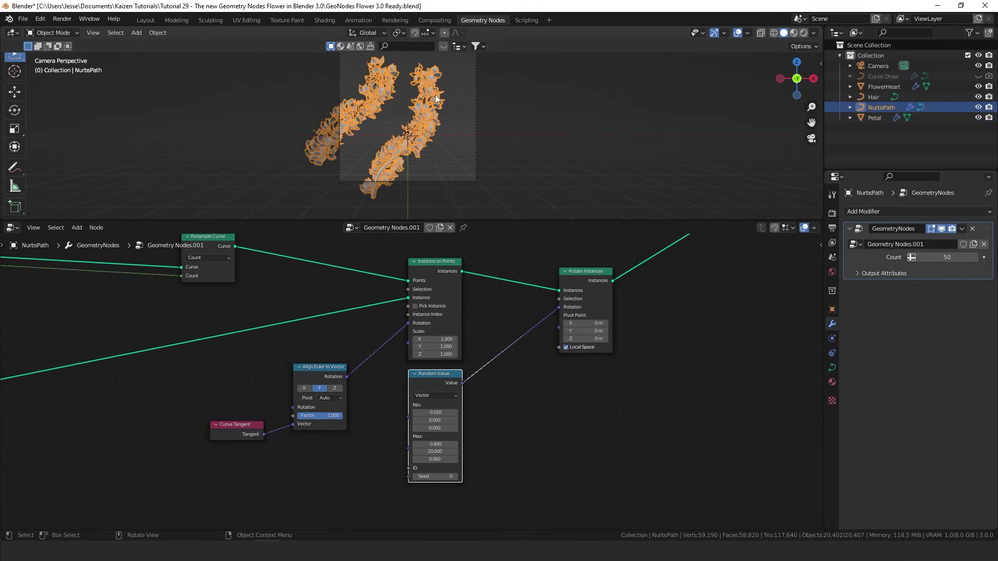
{"action": "scroll", "coordinate": [233, 381], "scroll_direction": "down", "scroll_amount": 3}
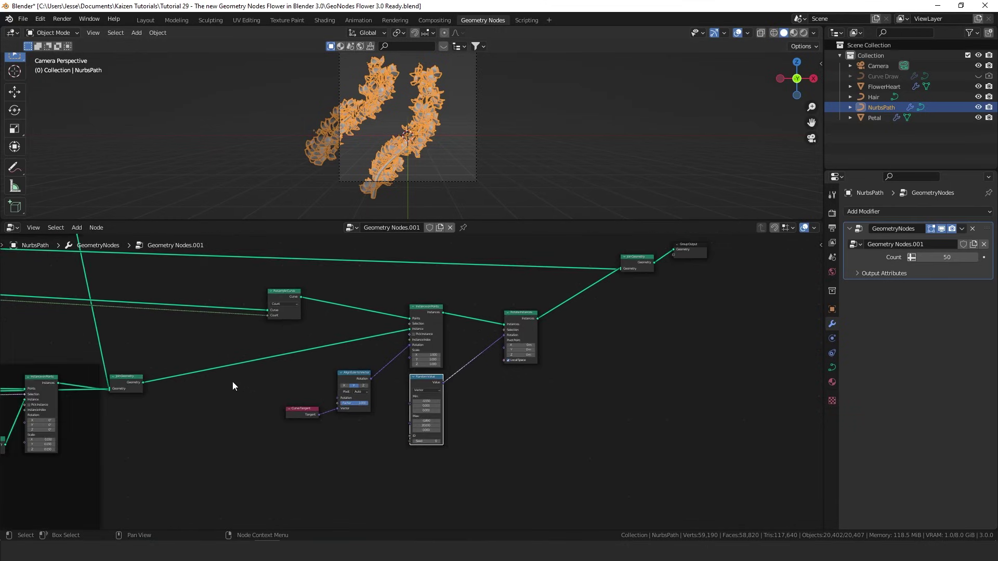
{"action": "middle_click_drag", "start_coordinate": [206, 349], "coordinate": [497, 340]}
{"action": "scroll", "coordinate": [489, 340], "scroll_direction": "down", "scroll_amount": 5}
{"action": "middle_click_drag", "start_coordinate": [289, 349], "coordinate": [509, 350]}
{"action": "scroll", "coordinate": [382, 357], "scroll_direction": "down", "scroll_amount": 4}
{"action": "left_click_drag", "start_coordinate": [8, 326], "coordinate": [717, 364]}
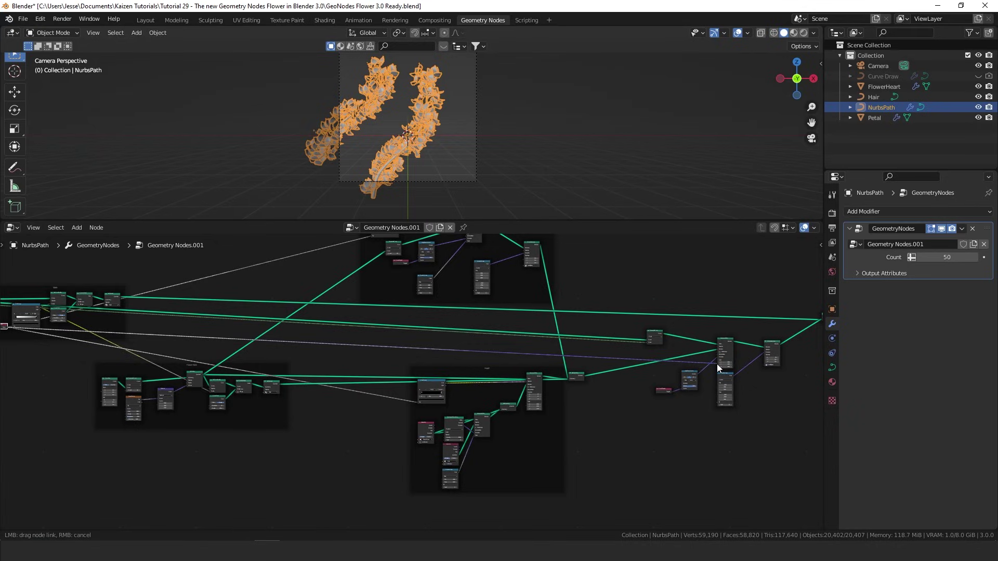
{"action": "left_click", "coordinate": [502, 146]}
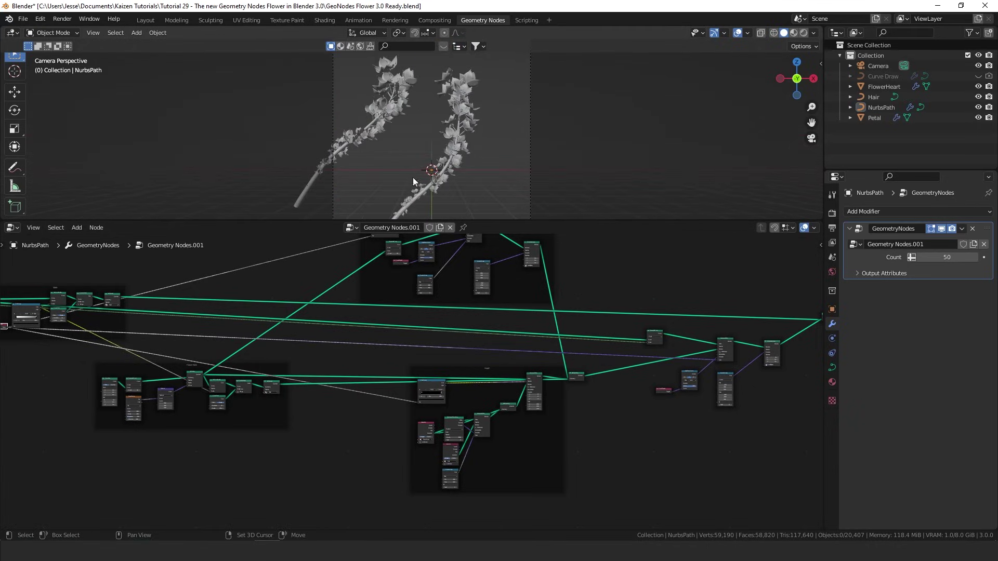
{"action": "middle_click_drag", "start_coordinate": [400, 218], "coordinate": [388, 183], "text": "shift"}
{"action": "scroll", "coordinate": [489, 178], "scroll_direction": "down", "scroll_amount": 2}
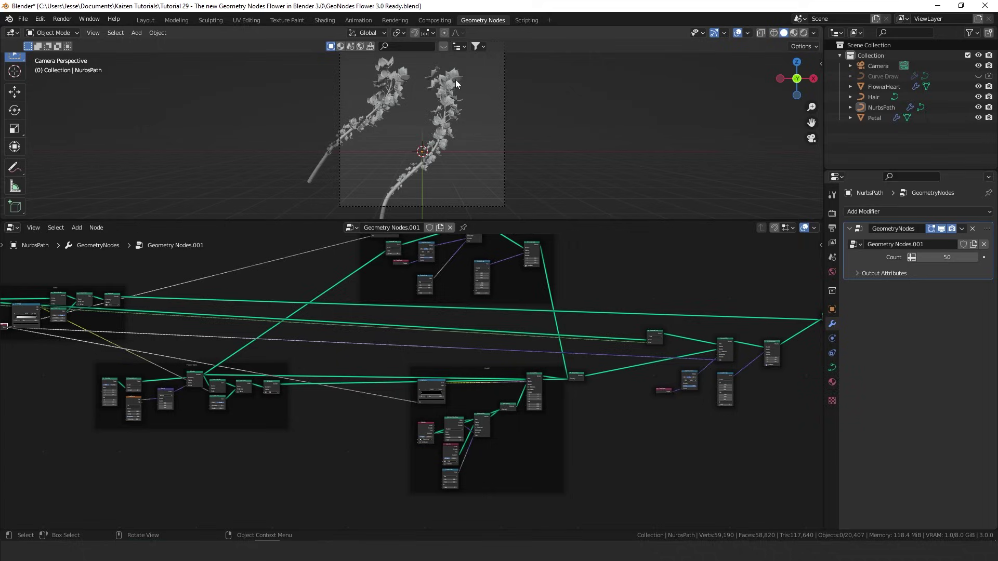
Add a ColorRamp node on the link running into the final Instance on Points' Scale
{"action": "scroll", "coordinate": [673, 345], "scroll_direction": "up", "scroll_amount": 3}
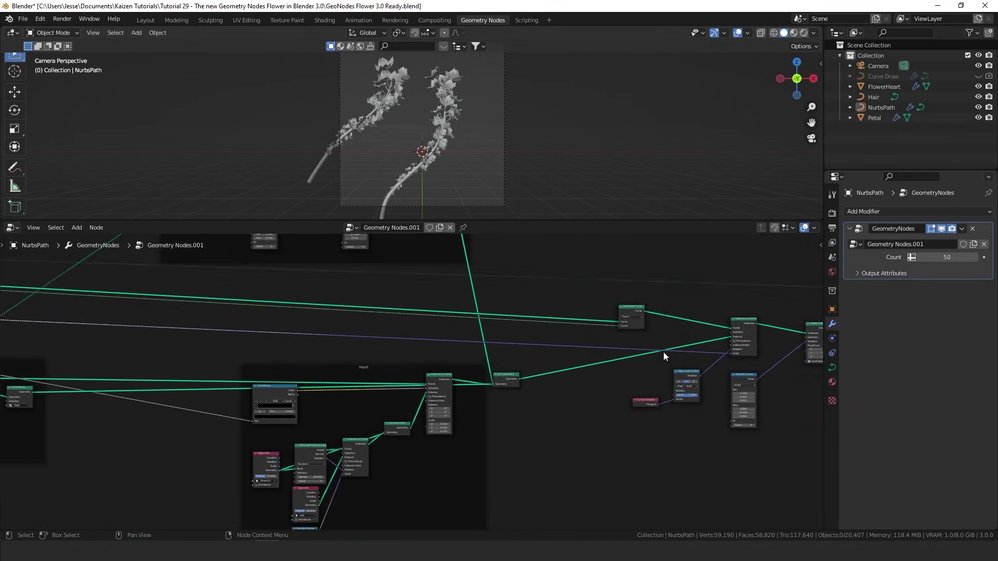
{"action": "scroll", "coordinate": [663, 352], "scroll_direction": "up", "scroll_amount": 2}
{"action": "middle_click_drag", "start_coordinate": [687, 336], "coordinate": [467, 337]}
{"action": "middle_click_drag", "start_coordinate": [623, 314], "coordinate": [530, 316]}
{"action": "key", "text": "shift+a"}
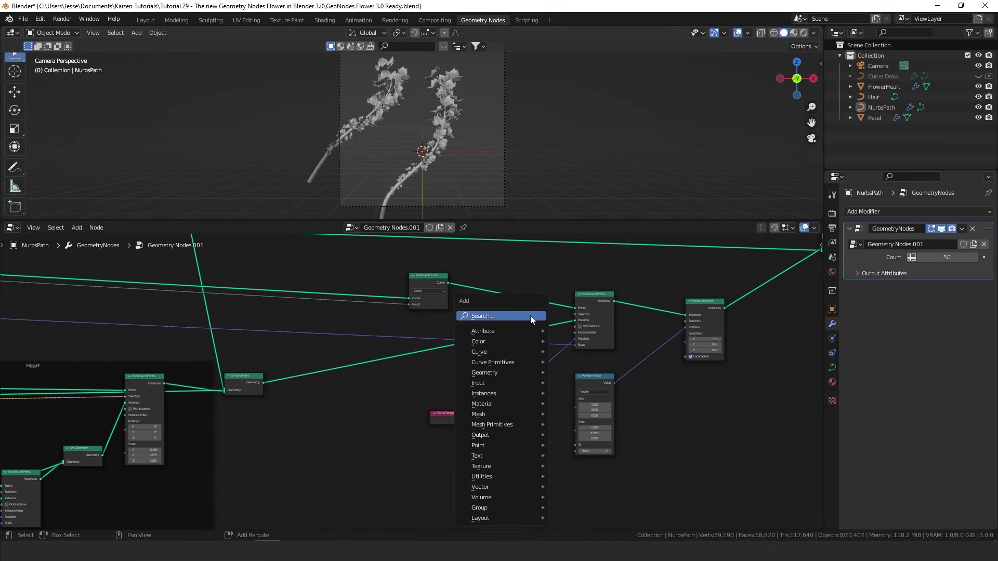
{"action": "type", "text": "colorr"}
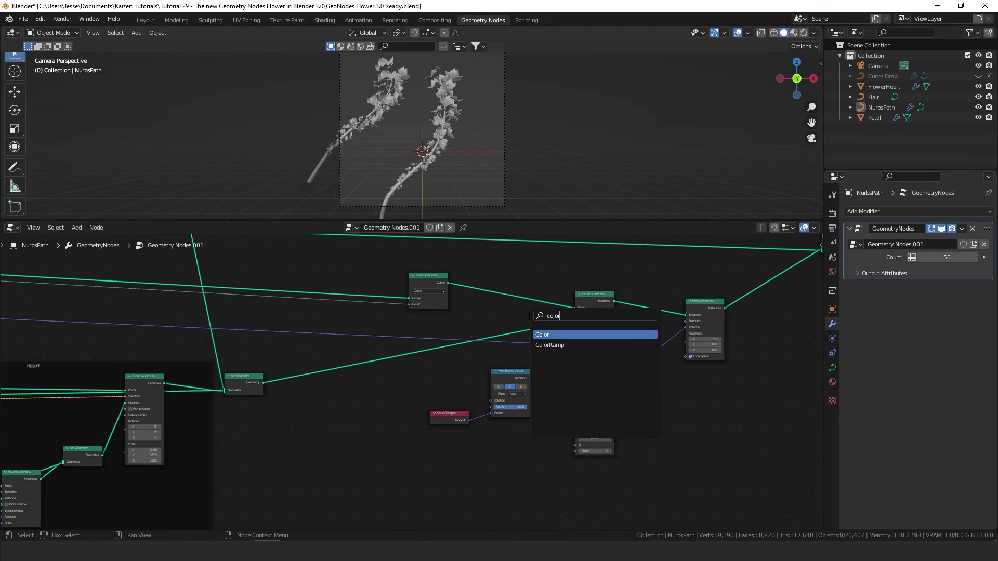
{"action": "key", "text": "Return"}
{"action": "left_click", "coordinate": [381, 378]}
{"action": "scroll", "coordinate": [370, 416], "scroll_direction": "up", "scroll_amount": 3}
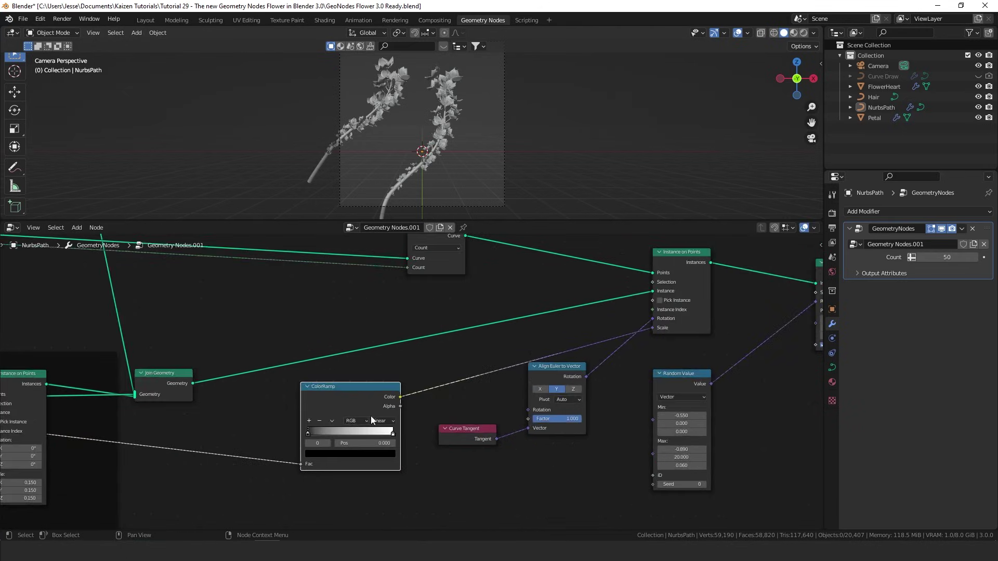
Set the new ColorRamp's interpolation to B-Spline and flip its color ramp
{"action": "left_click", "coordinate": [372, 436]}
{"action": "left_click", "coordinate": [379, 483]}
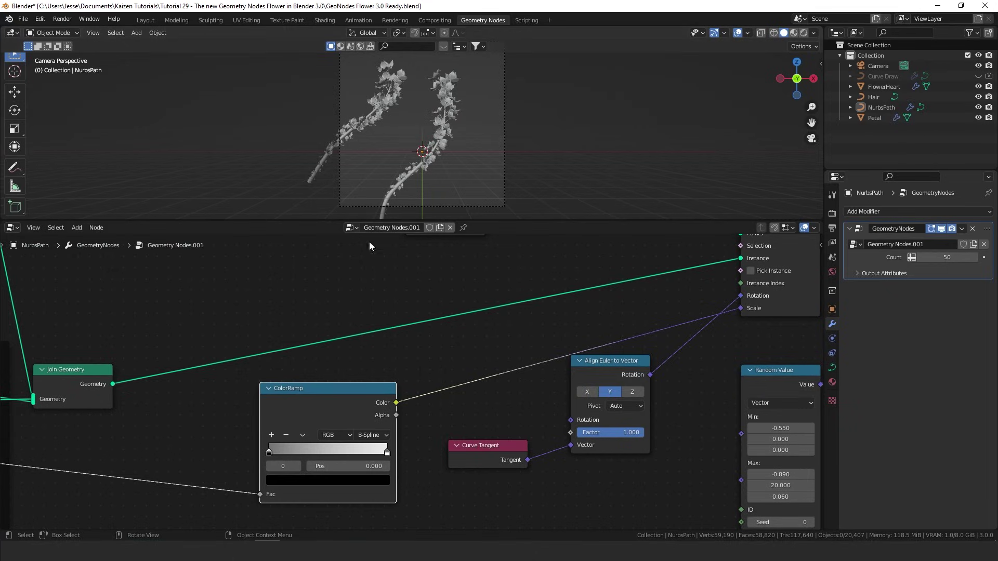
{"action": "left_click", "coordinate": [302, 436]}
{"action": "left_click", "coordinate": [315, 450]}
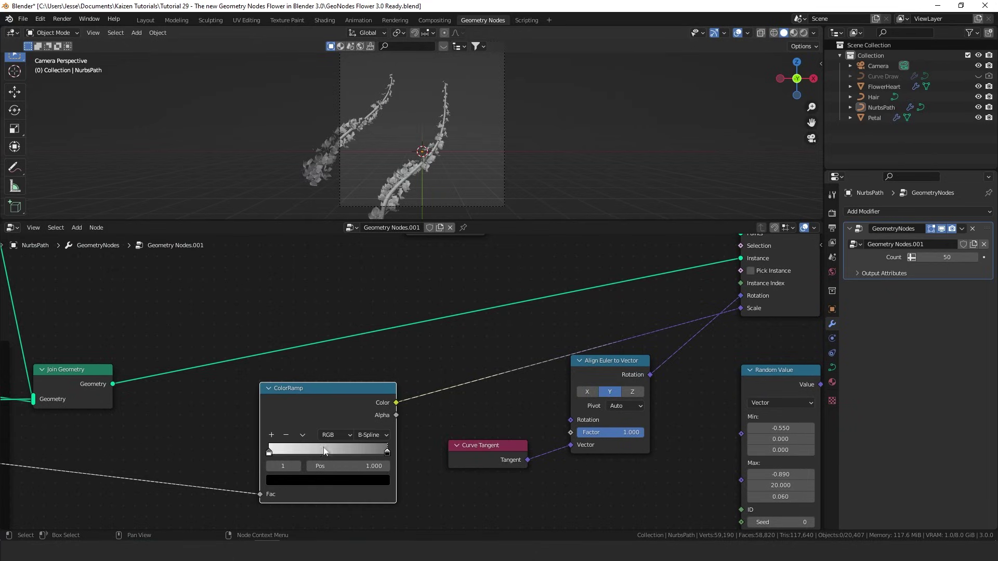
Shift the ColorRamp's white stop slightly inward and lighten its black end stop to a dark grey
{"action": "left_click_drag", "start_coordinate": [270, 452], "coordinate": [273, 452]}
{"action": "left_click", "coordinate": [387, 453]}
{"action": "left_click", "coordinate": [350, 478]}
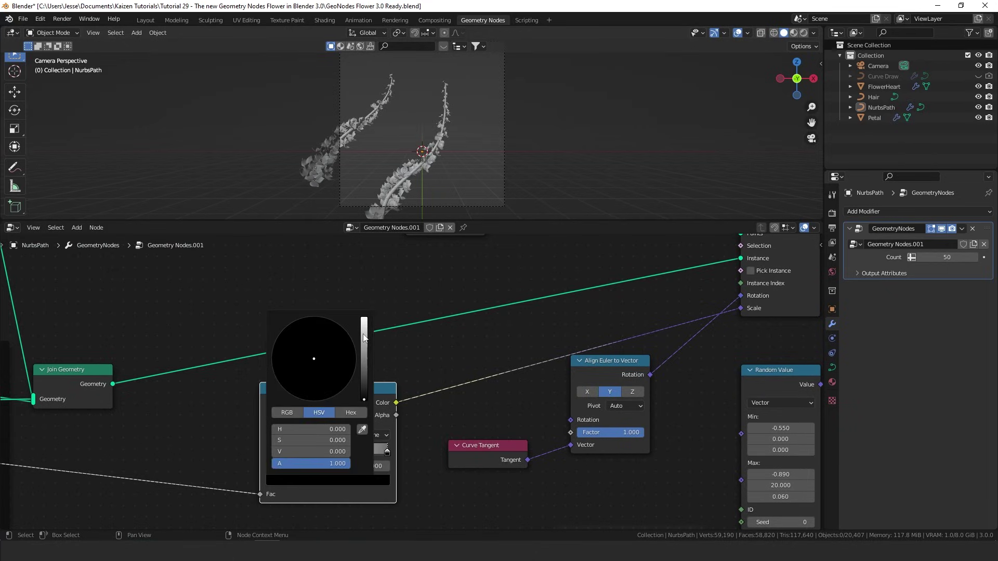
{"action": "left_click_drag", "start_coordinate": [366, 397], "coordinate": [364, 370]}
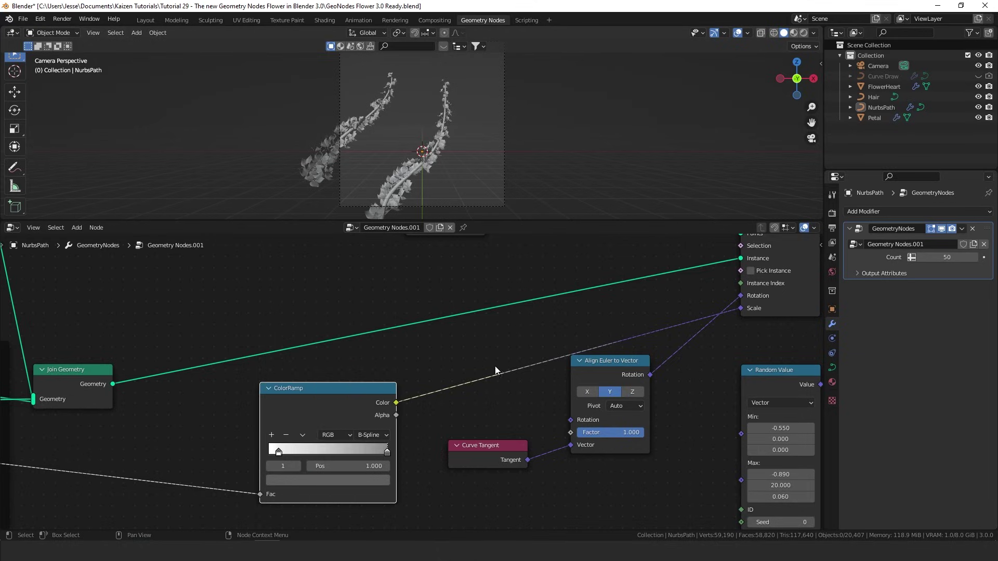
{"action": "scroll", "coordinate": [522, 348], "scroll_direction": "down", "scroll_amount": 2}
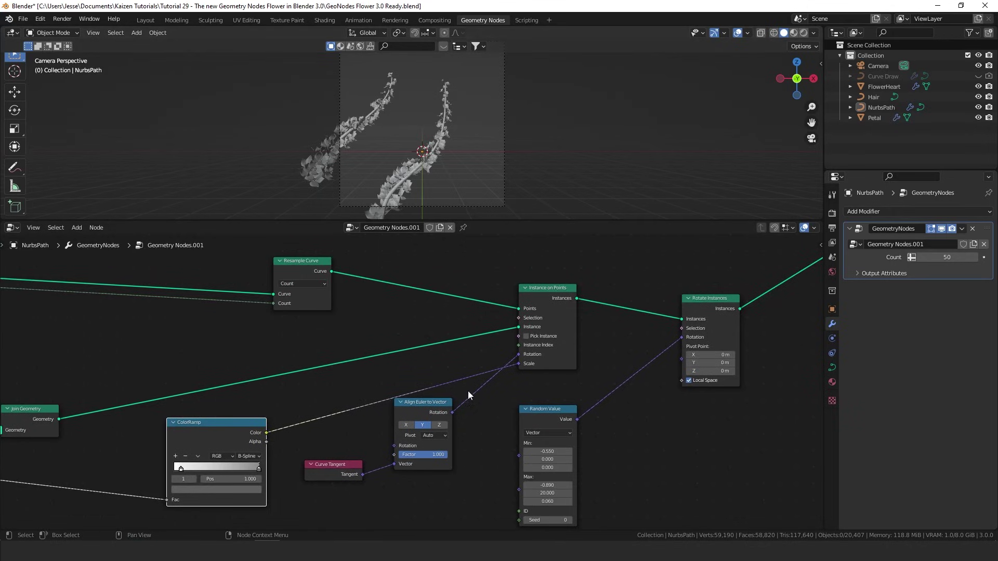
{"action": "scroll", "coordinate": [468, 390], "scroll_direction": "down", "scroll_amount": 2}
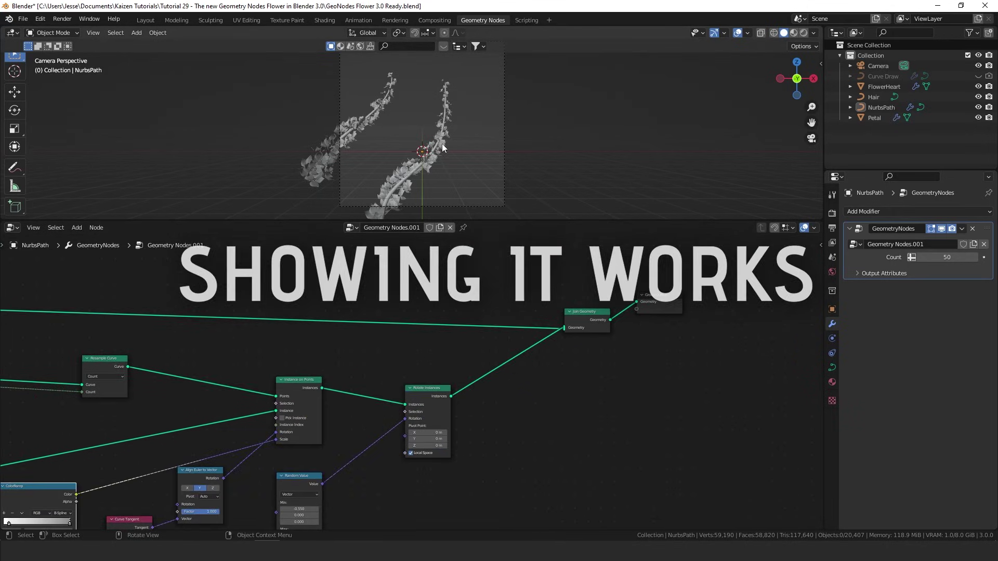
Display the viewport in rendered shading and switch to the Layout workspace
{"action": "key", "text": "z"}
{"action": "left_click", "coordinate": [489, 92]}
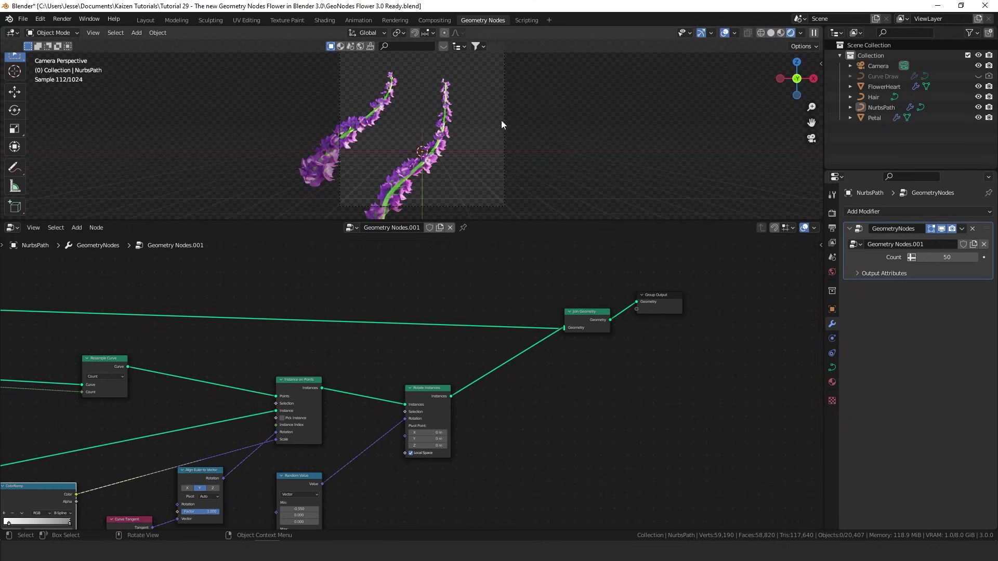
{"action": "left_click", "coordinate": [145, 20]}
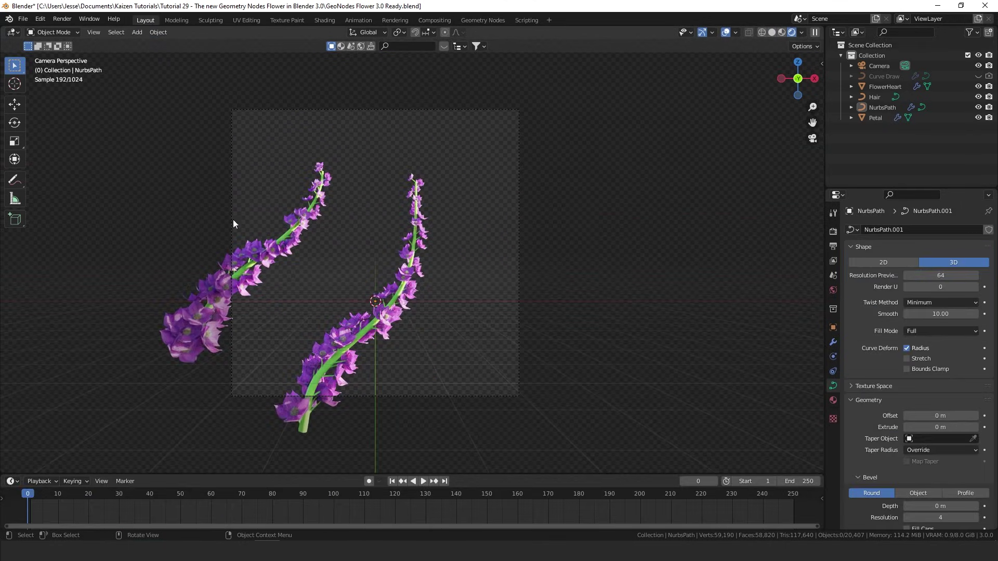
Draw four more freehand curves around the two existing flower stalks in the NurbsPath object's Edit Mode
{"action": "key", "text": "Tab"}
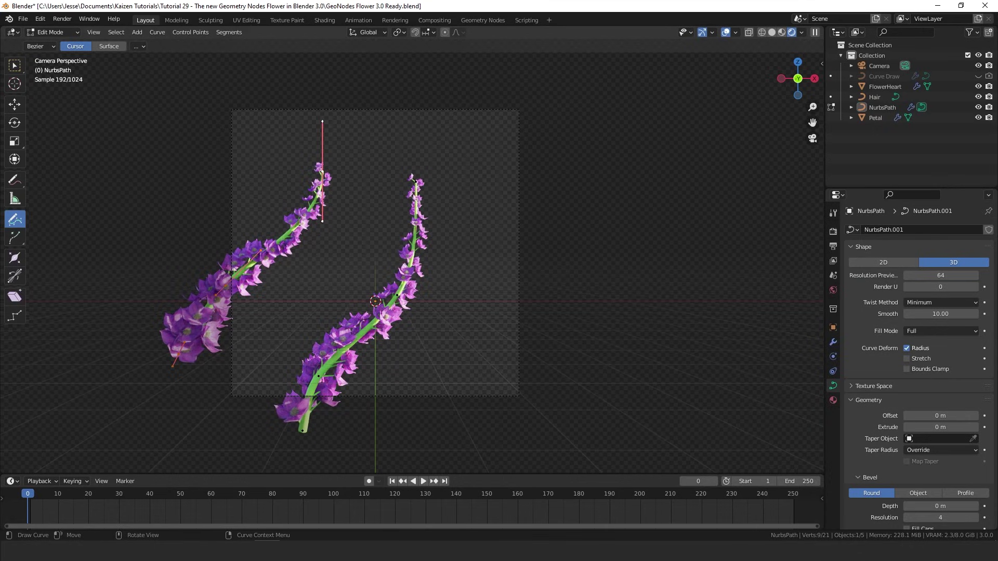
{"action": "mouse_move", "coordinate": [562, 88]}
{"action": "left_mouse_down"}
{"action": "mouse_move", "coordinate": [473, 160]}
{"action": "mouse_move", "coordinate": [464, 266]}
{"action": "mouse_move", "coordinate": [448, 275]}
{"action": "left_mouse_up"}
{"action": "mouse_move", "coordinate": [547, 422]}
{"action": "left_mouse_down"}
{"action": "mouse_move", "coordinate": [476, 336]}
{"action": "mouse_move", "coordinate": [429, 306]}
{"action": "left_mouse_up"}
{"action": "left_click_drag", "start_coordinate": [226, 409], "coordinate": [313, 171]}
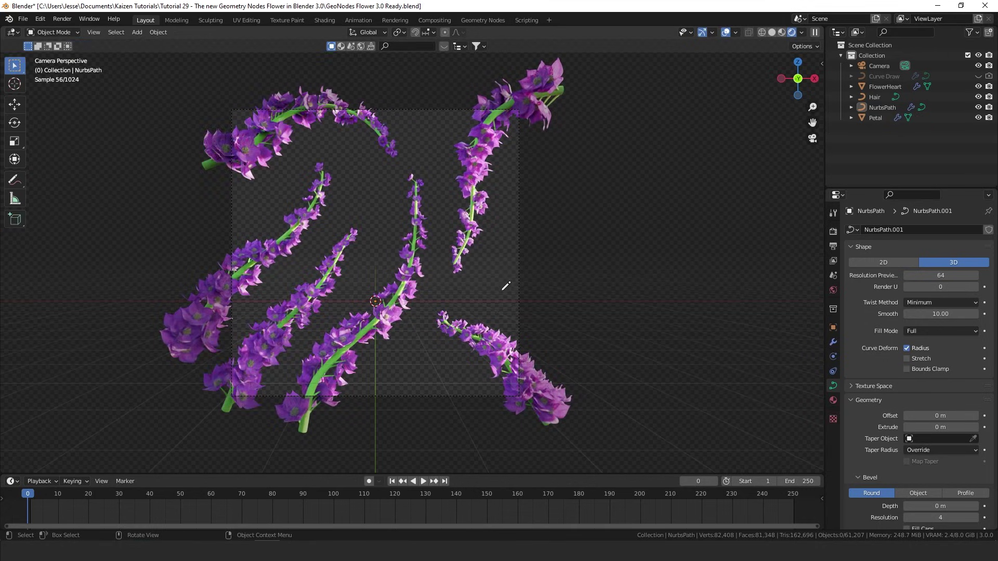
Delete all vertices of the NurbsPath curves and handwrite the word "Patreon" as a new curve across the camera view
{"action": "key", "text": "Tab"}
{"action": "key", "text": "a"}
{"action": "key", "text": "x"}
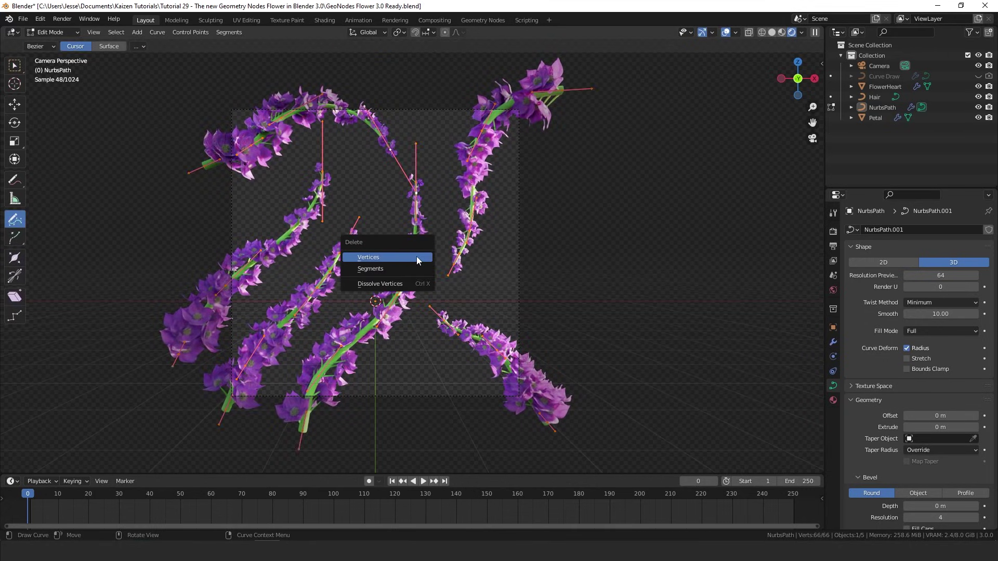
{"action": "key", "text": "Return"}
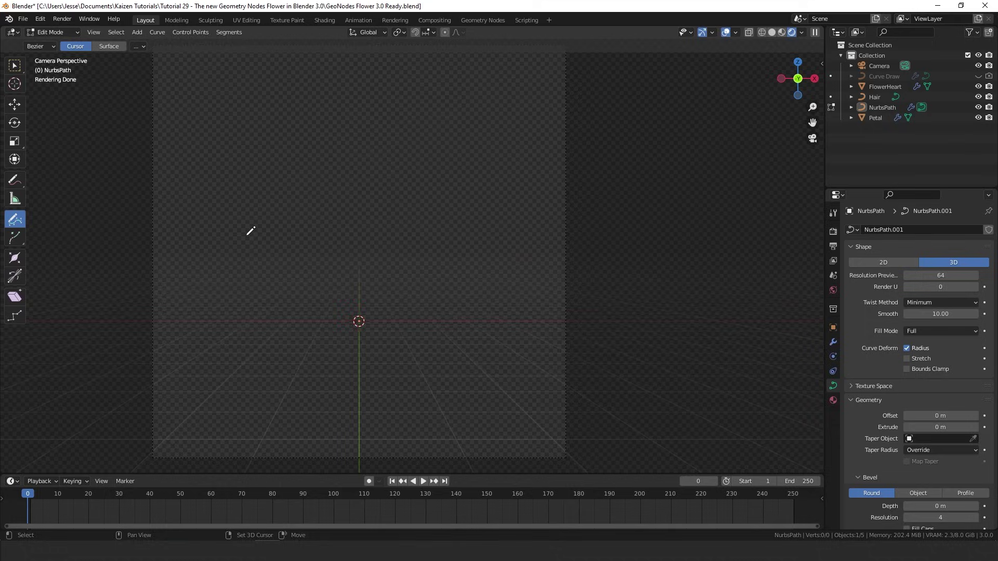
{"action": "mouse_move", "coordinate": [298, 308]}
{"action": "left_mouse_down"}
{"action": "mouse_move", "coordinate": [294, 357]}
{"action": "mouse_move", "coordinate": [341, 332]}
{"action": "mouse_move", "coordinate": [383, 364]}
{"action": "mouse_move", "coordinate": [414, 363]}
{"action": "mouse_move", "coordinate": [550, 320]}
{"action": "mouse_move", "coordinate": [619, 363]}
{"action": "left_mouse_up"}
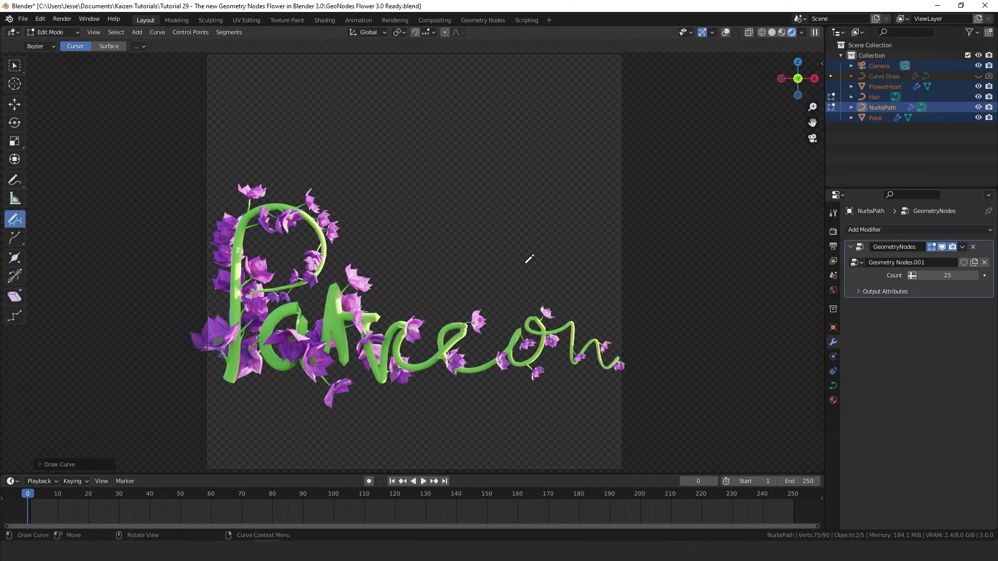